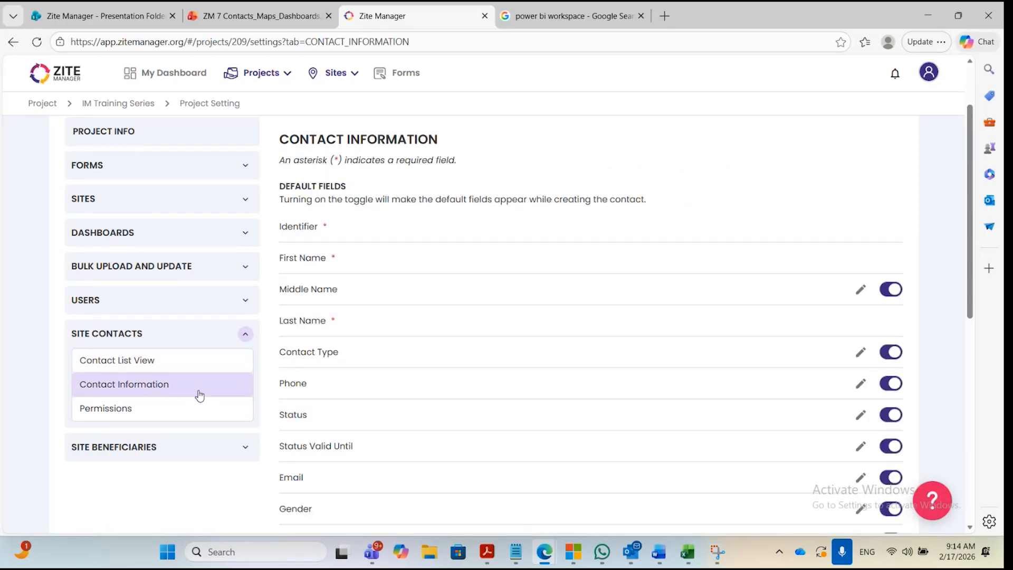
Review the default contact fields and the Contact Type field's options, including how a new type is added, without changing anything.
{"action": "scroll", "coordinate": [449, 317], "scroll_direction": "down", "scroll_amount": 1}
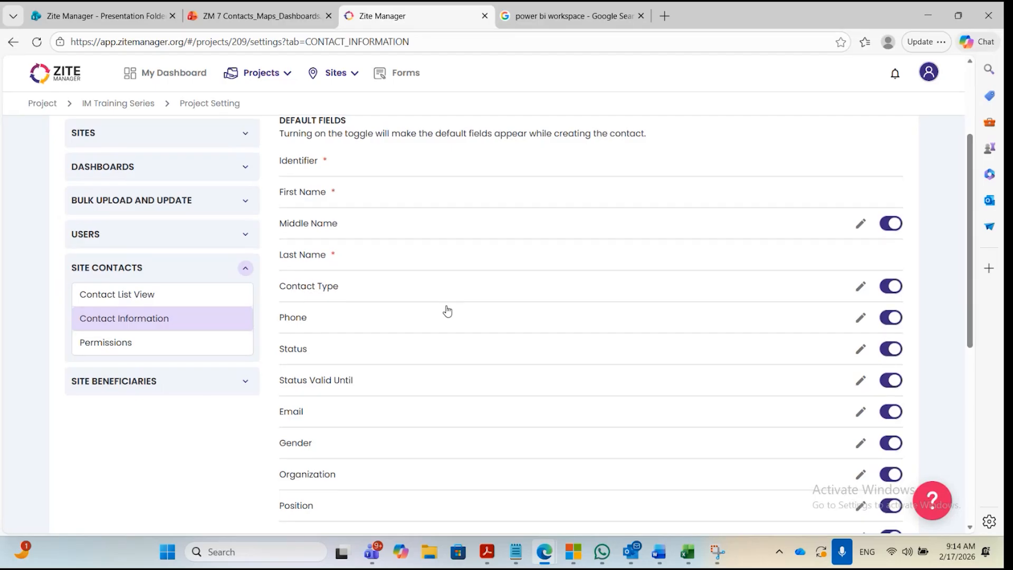
{"action": "scroll", "coordinate": [446, 311], "scroll_direction": "down", "scroll_amount": 1}
{"action": "scroll", "coordinate": [447, 310], "scroll_direction": "up", "scroll_amount": 1}
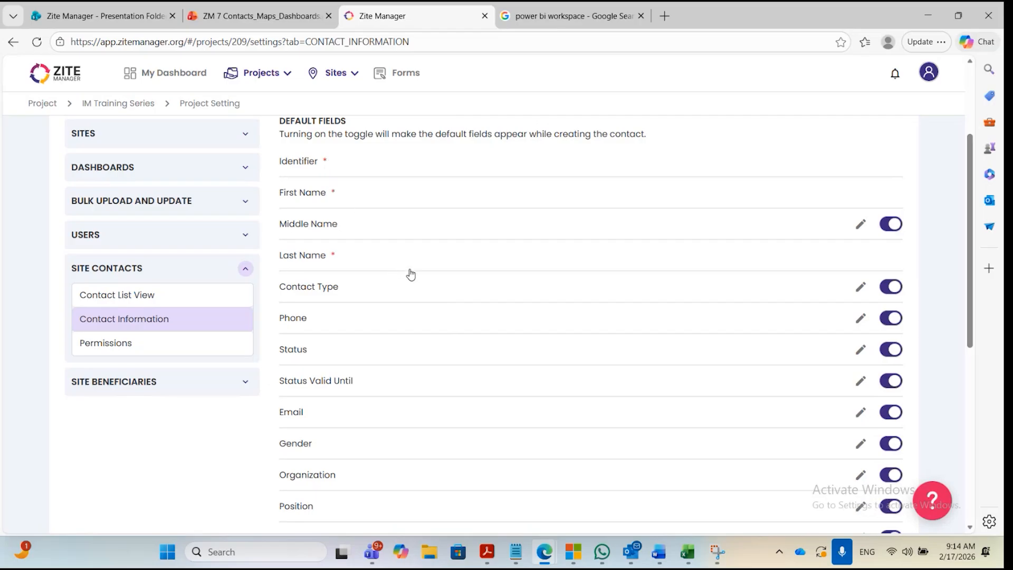
{"action": "scroll", "coordinate": [412, 289], "scroll_direction": "down", "scroll_amount": 1}
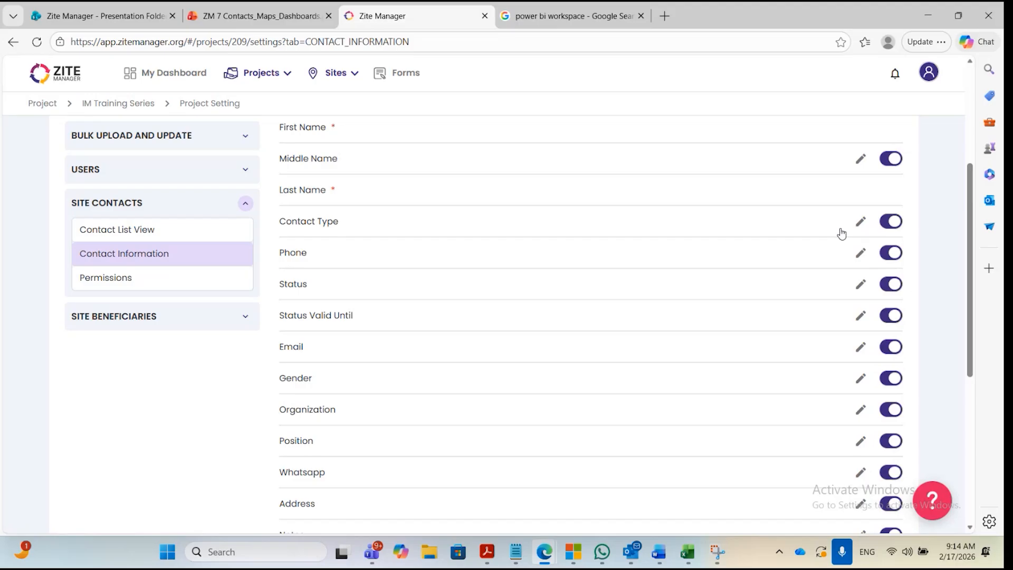
{"action": "left_click", "coordinate": [859, 225]}
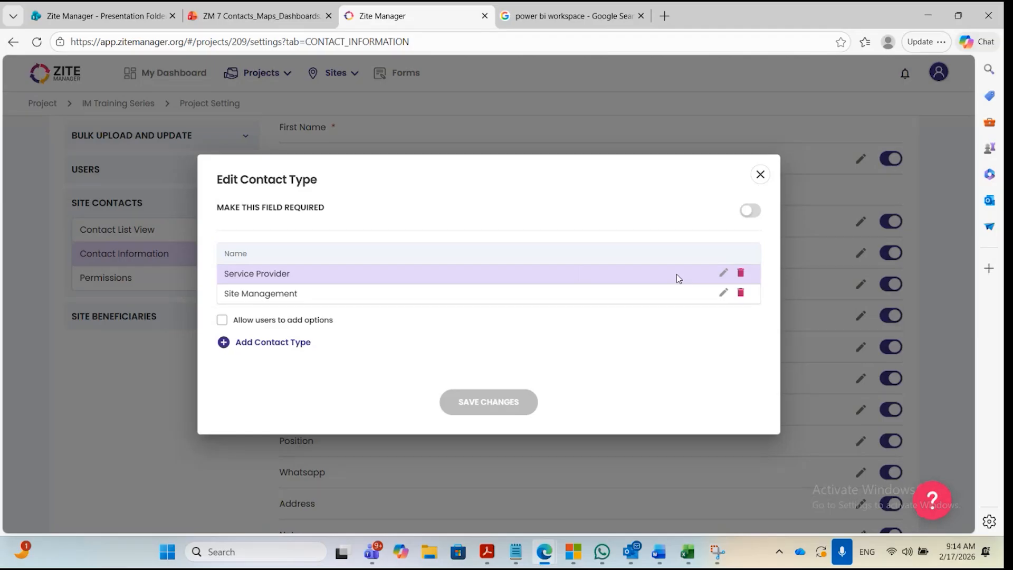
{"action": "left_click", "coordinate": [276, 343]}
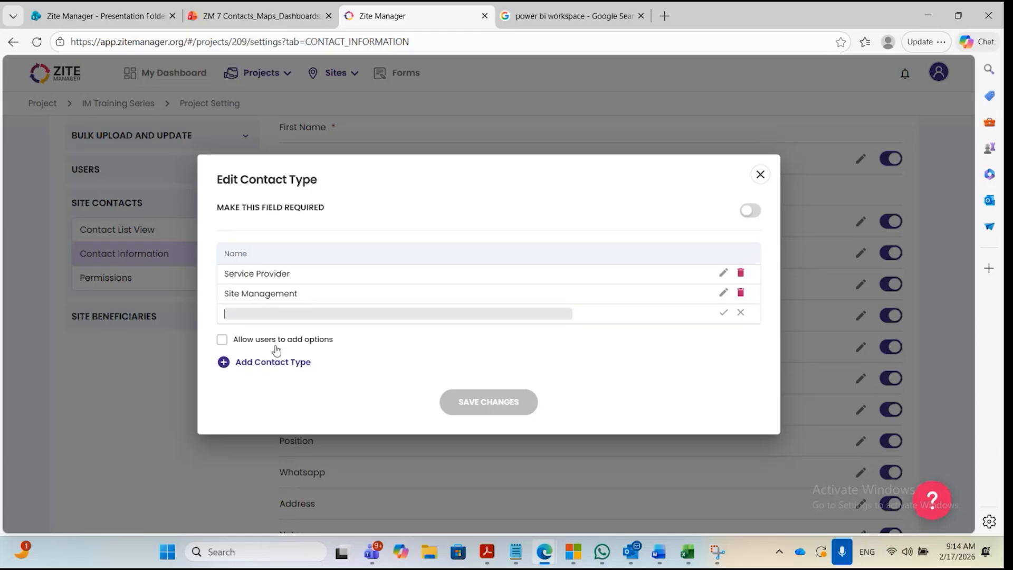
{"action": "left_click", "coordinate": [741, 312]}
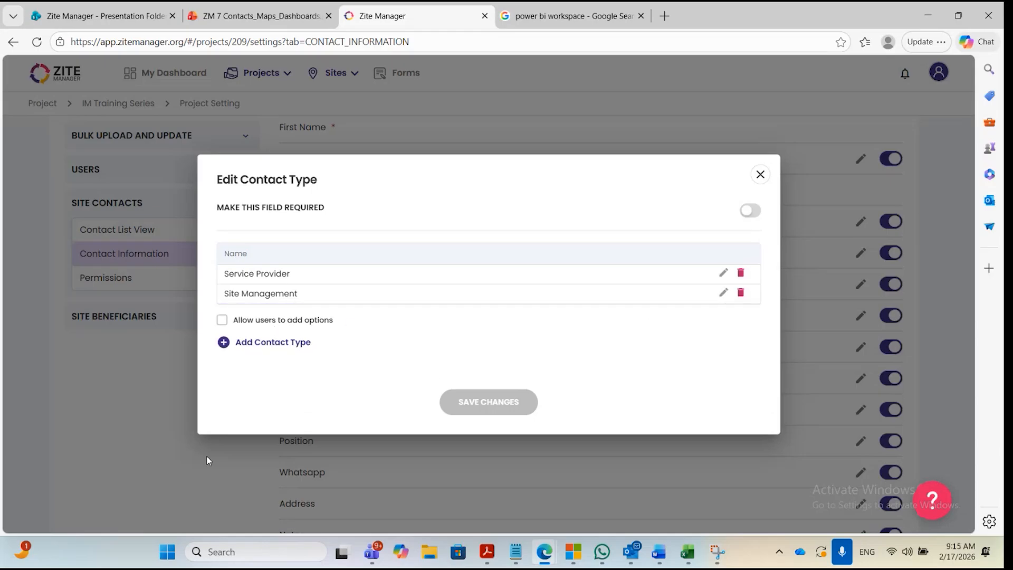
{"action": "left_click", "coordinate": [760, 174]}
Inspect the Status field's options and the form for adding a contact status, then close it without saving.
{"action": "scroll", "coordinate": [425, 320], "scroll_direction": "down", "scroll_amount": 1}
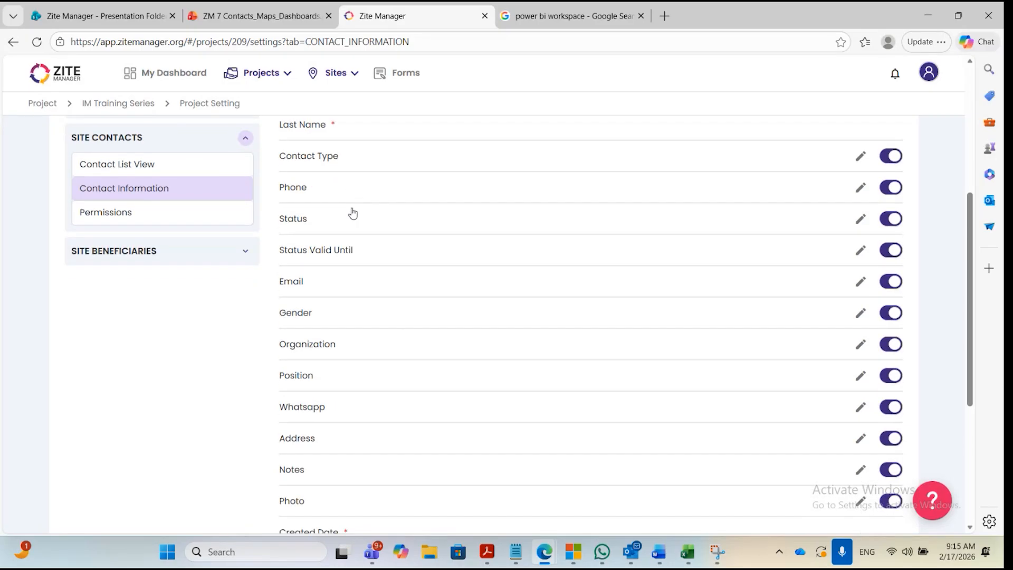
{"action": "left_click", "coordinate": [860, 219]}
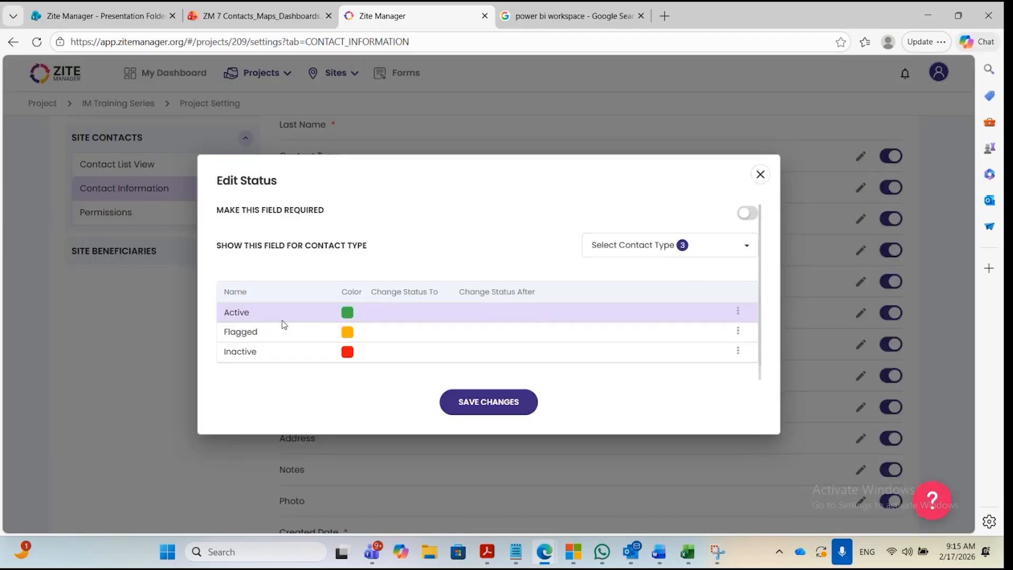
{"action": "scroll", "coordinate": [400, 321], "scroll_direction": "down", "scroll_amount": 1}
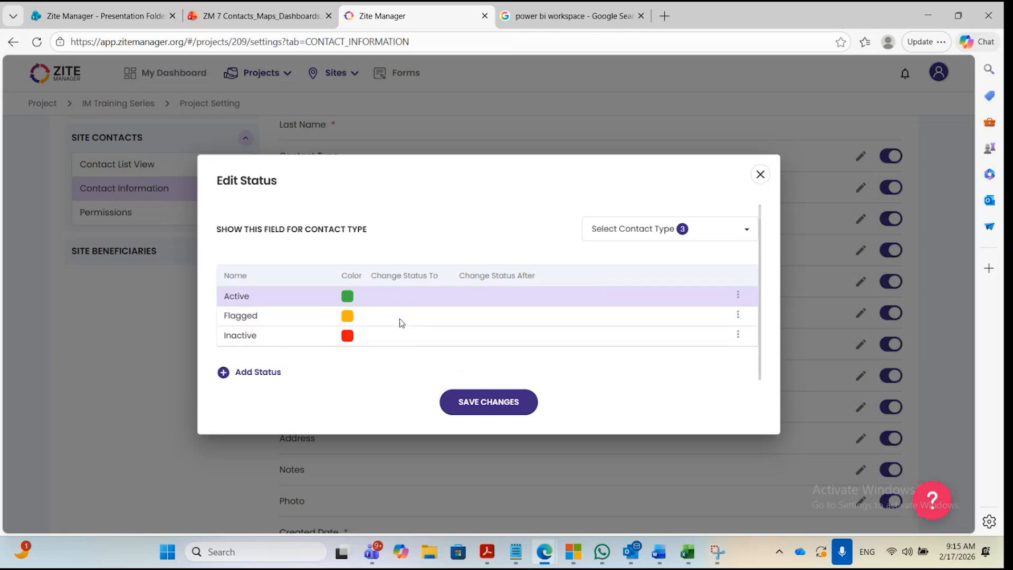
{"action": "left_click", "coordinate": [271, 373]}
{"action": "left_click", "coordinate": [284, 305]}
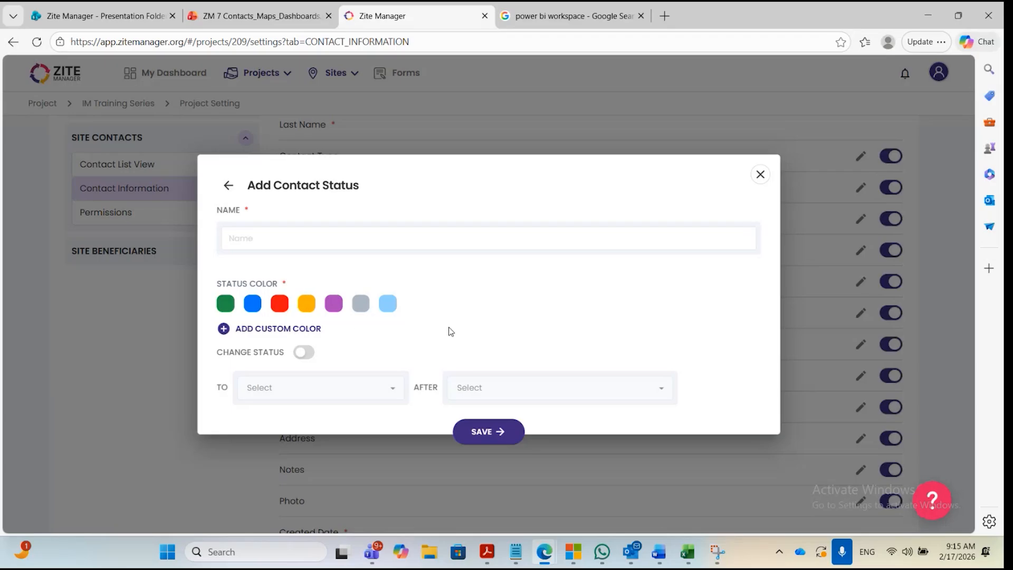
{"action": "left_click", "coordinate": [760, 175]}
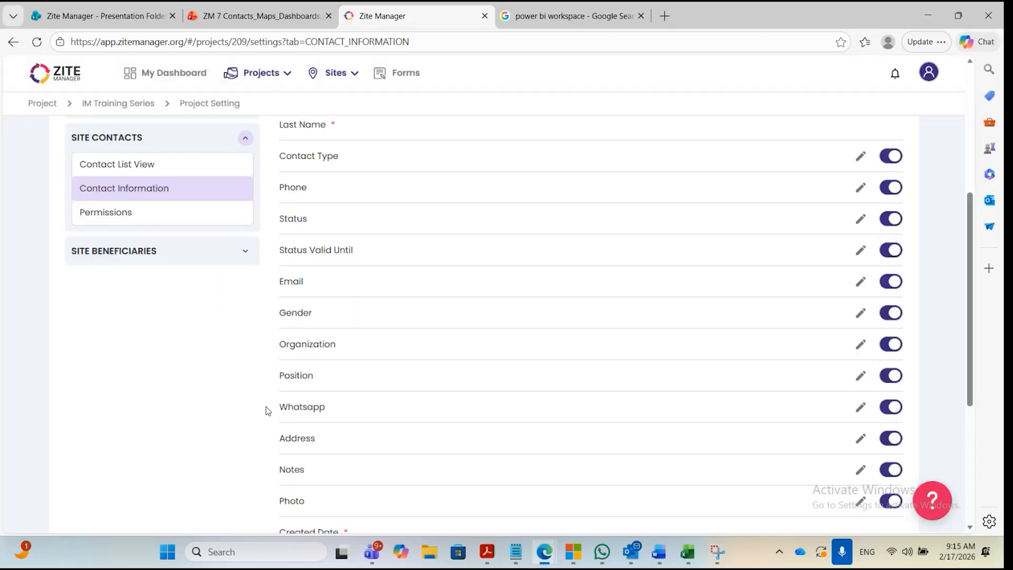
Turn off the Photo default field so it is not offered when creating a contact.
{"action": "scroll", "coordinate": [330, 342], "scroll_direction": "down", "scroll_amount": 1}
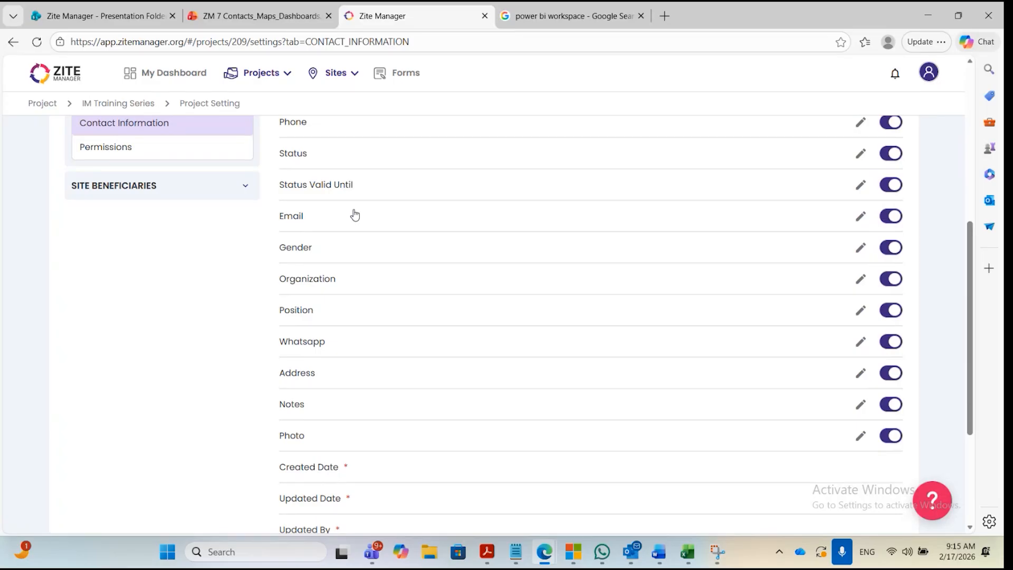
{"action": "scroll", "coordinate": [366, 255], "scroll_direction": "down", "scroll_amount": 1}
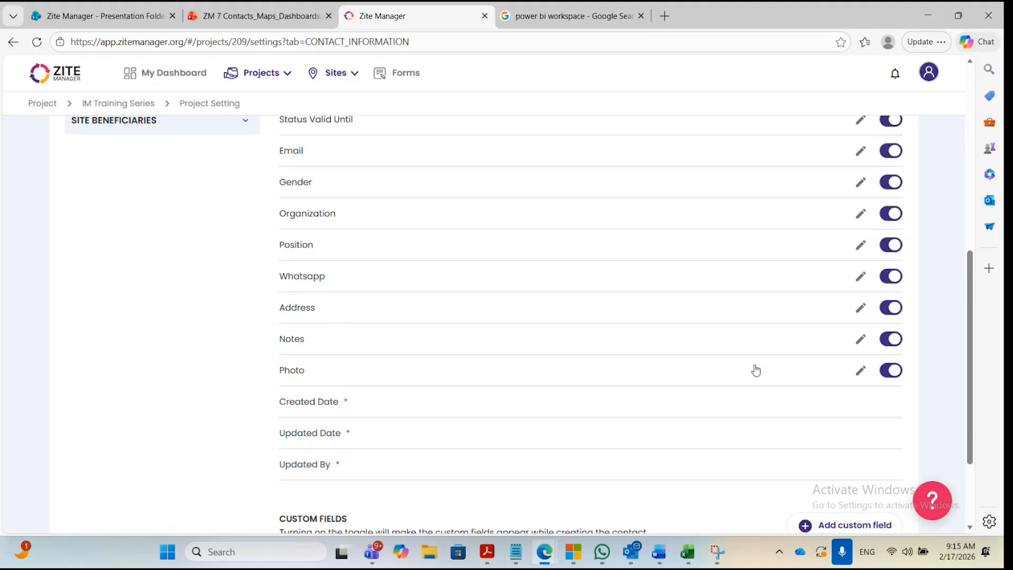
{"action": "left_click", "coordinate": [896, 369]}
Examine the remaining default fields and the custom fields section of the contact information settings.
{"action": "scroll", "coordinate": [343, 406], "scroll_direction": "down", "scroll_amount": 2}
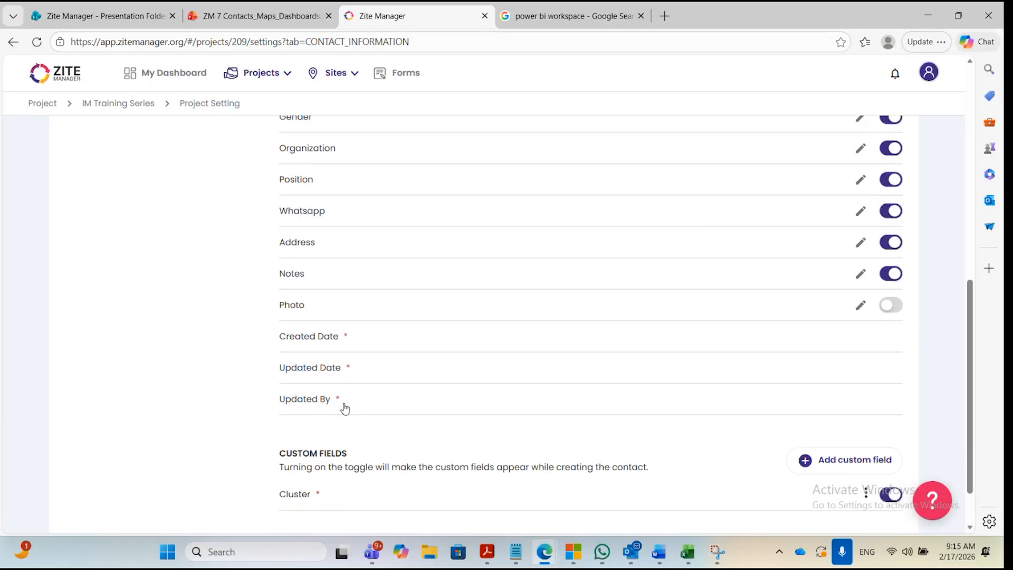
{"action": "scroll", "coordinate": [337, 377], "scroll_direction": "down", "scroll_amount": 2}
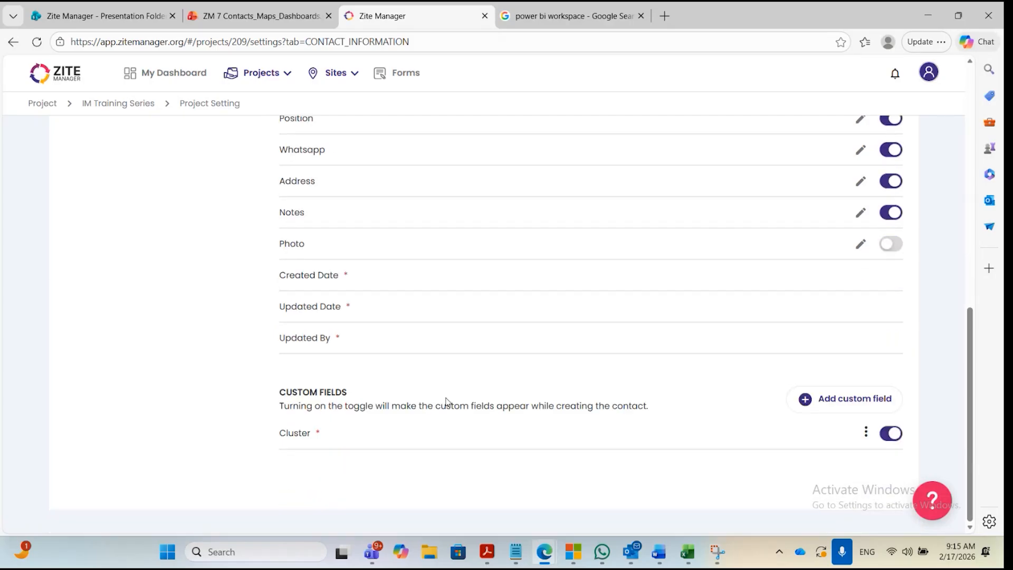
{"action": "scroll", "coordinate": [468, 392], "scroll_direction": "up", "scroll_amount": 4}
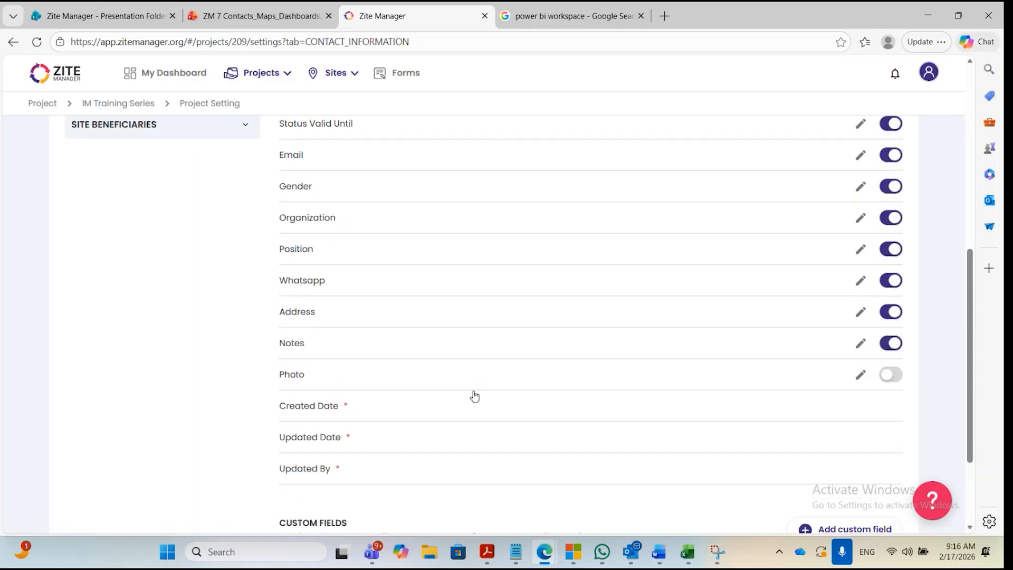
{"action": "scroll", "coordinate": [474, 396], "scroll_direction": "up", "scroll_amount": 2}
{"action": "scroll", "coordinate": [477, 397], "scroll_direction": "down", "scroll_amount": 4}
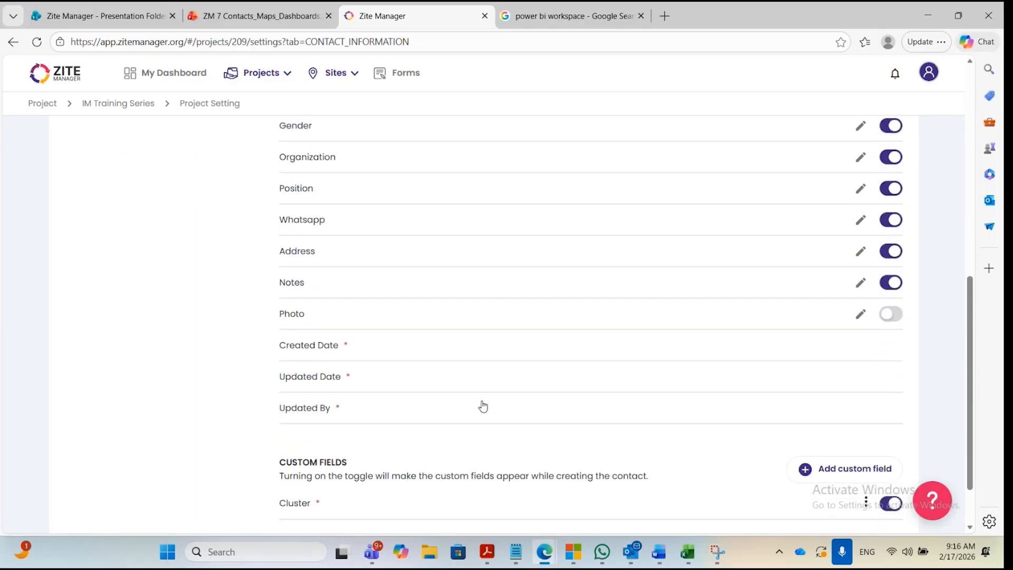
{"action": "scroll", "coordinate": [485, 406], "scroll_direction": "up", "scroll_amount": 4}
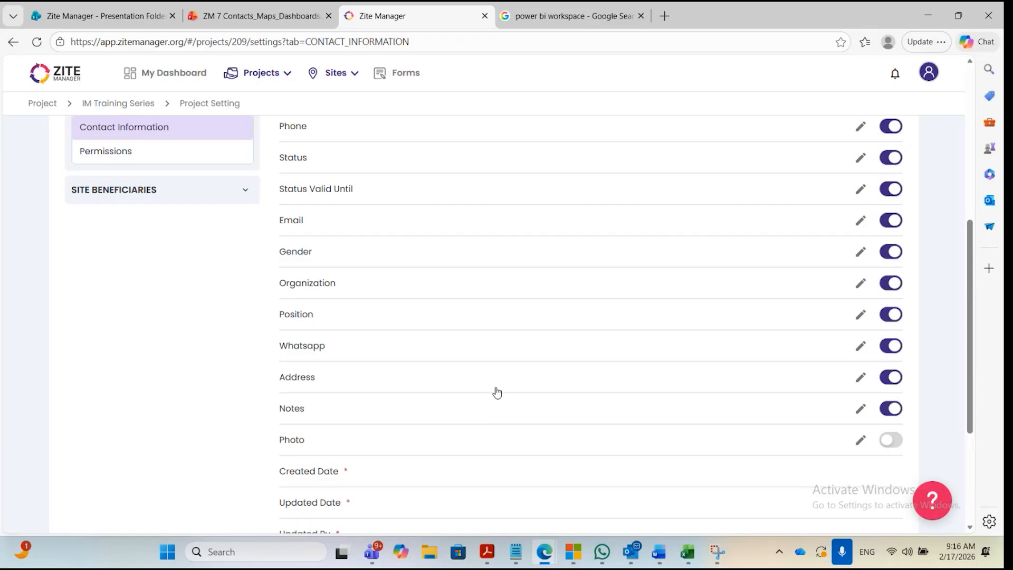
{"action": "scroll", "coordinate": [496, 390], "scroll_direction": "up", "scroll_amount": 2}
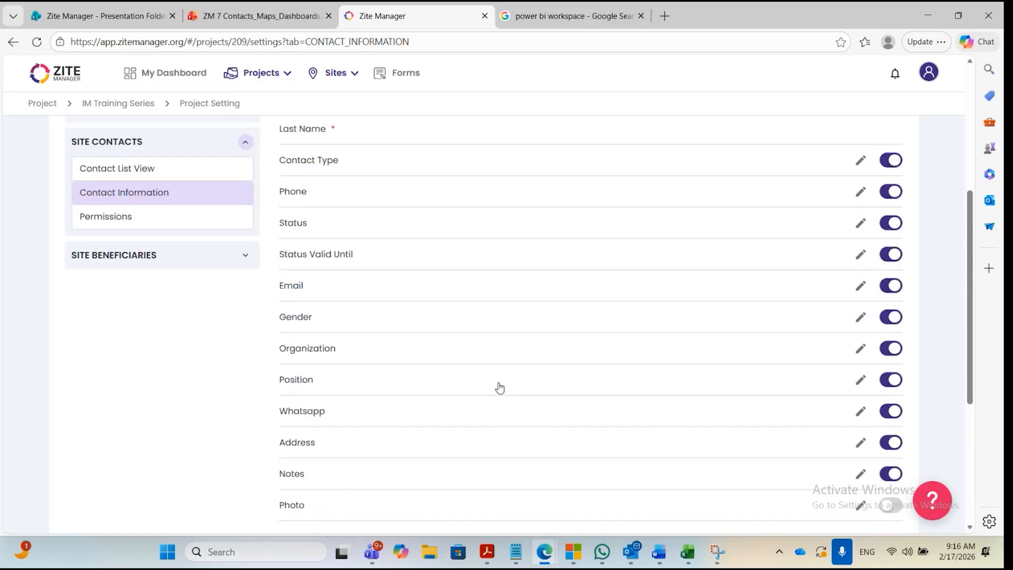
{"action": "scroll", "coordinate": [500, 388], "scroll_direction": "up", "scroll_amount": 2}
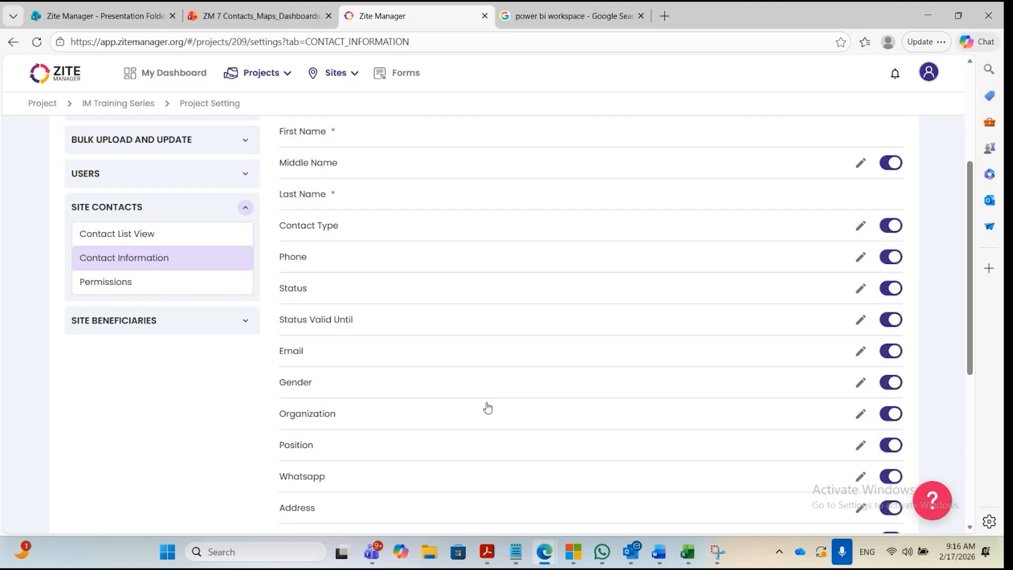
Edit the Organization field to show only for the Service Provider contact type and make it required.
{"action": "left_click", "coordinate": [861, 415]}
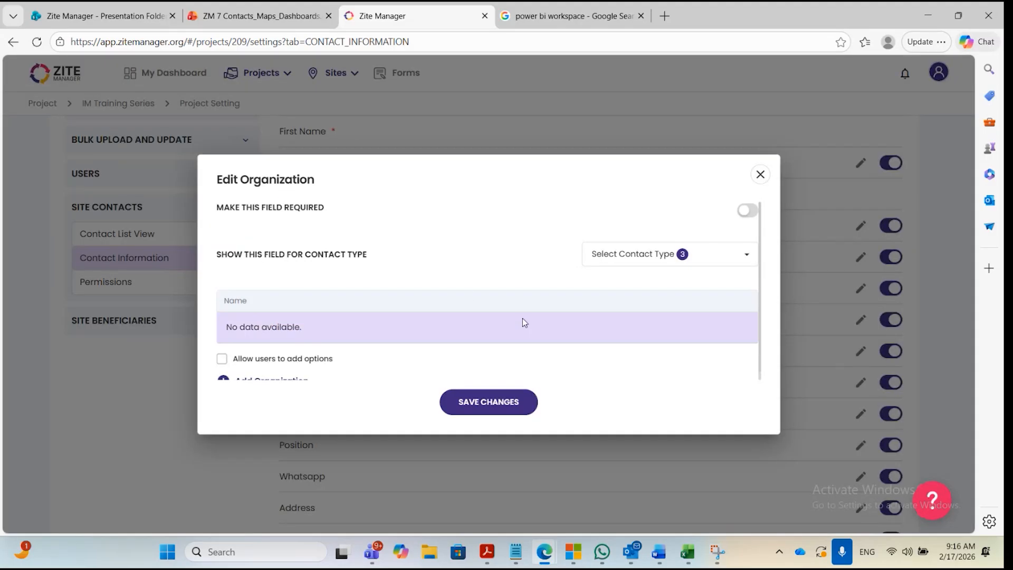
{"action": "scroll", "coordinate": [468, 294], "scroll_direction": "down", "scroll_amount": 1}
{"action": "scroll", "coordinate": [473, 301], "scroll_direction": "up", "scroll_amount": 1}
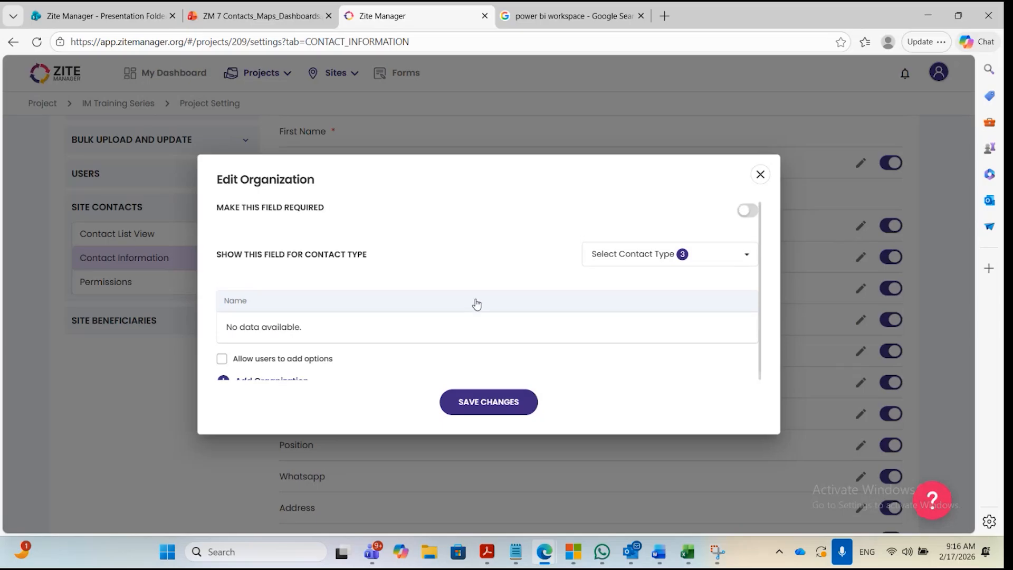
{"action": "scroll", "coordinate": [356, 321], "scroll_direction": "down", "scroll_amount": 1}
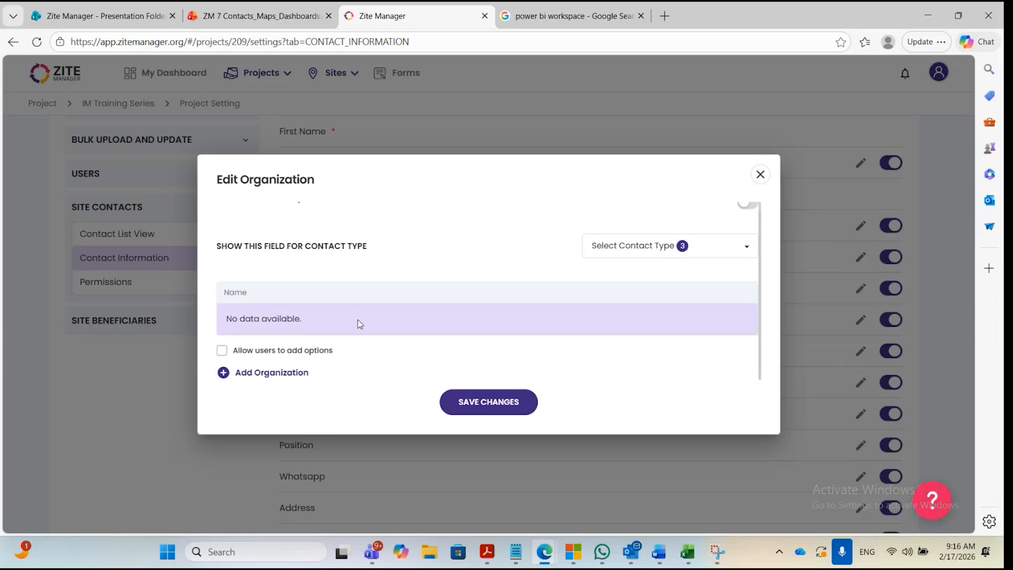
{"action": "scroll", "coordinate": [567, 280], "scroll_direction": "up", "scroll_amount": 1}
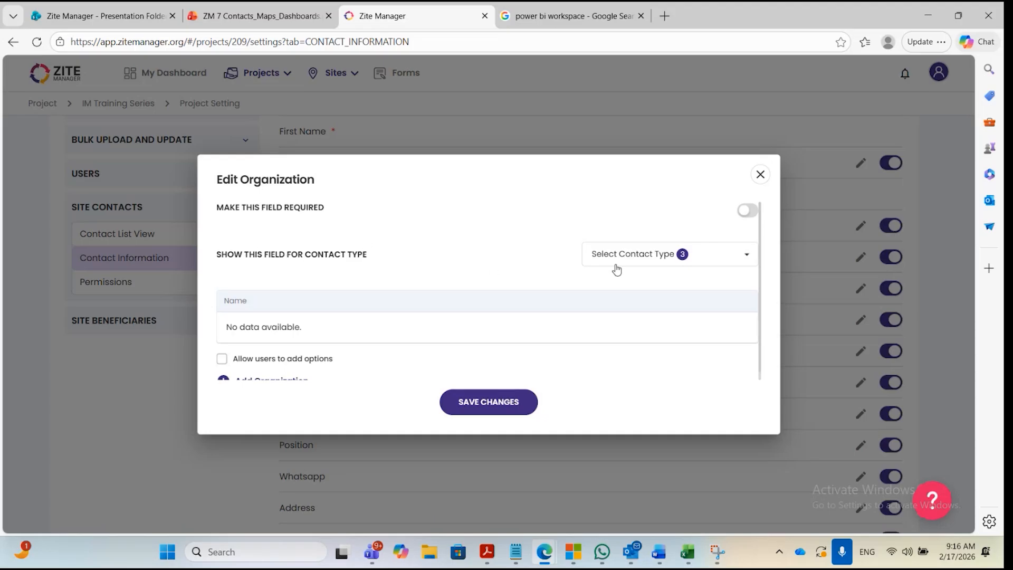
{"action": "left_click", "coordinate": [662, 255]}
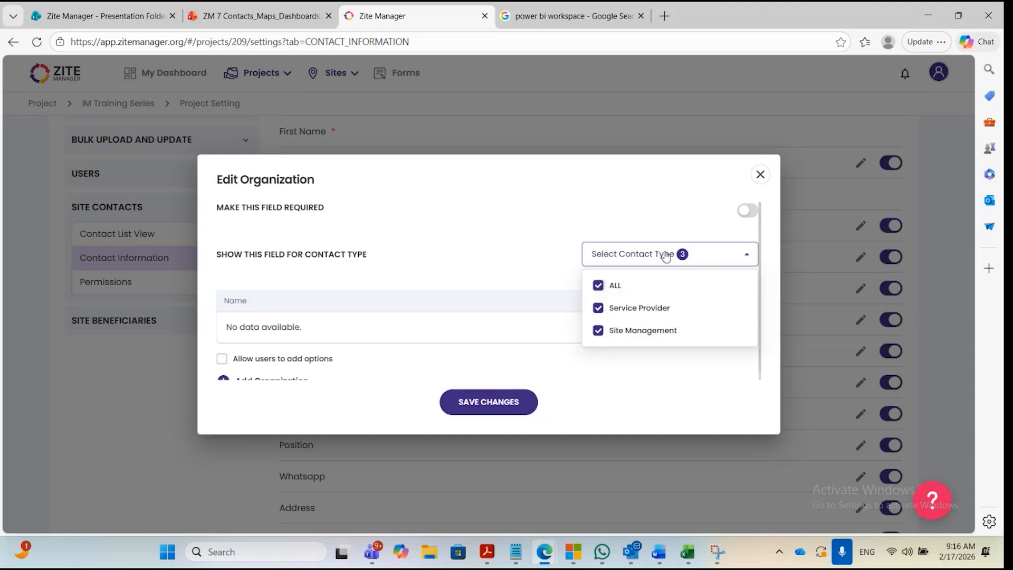
{"action": "left_click", "coordinate": [598, 285]}
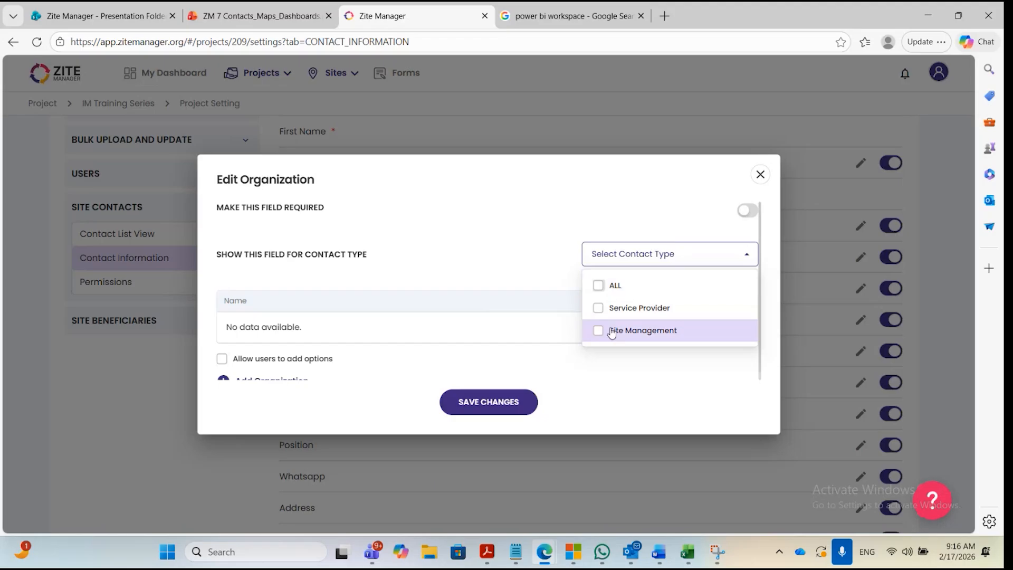
{"action": "left_click", "coordinate": [598, 308]}
{"action": "left_click", "coordinate": [518, 250]}
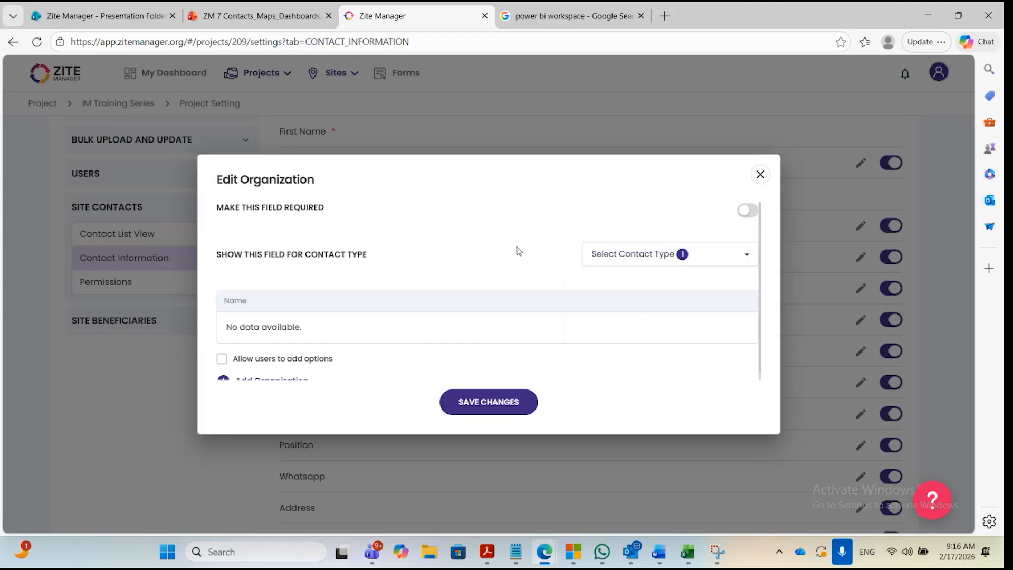
{"action": "scroll", "coordinate": [474, 297], "scroll_direction": "down", "scroll_amount": 1}
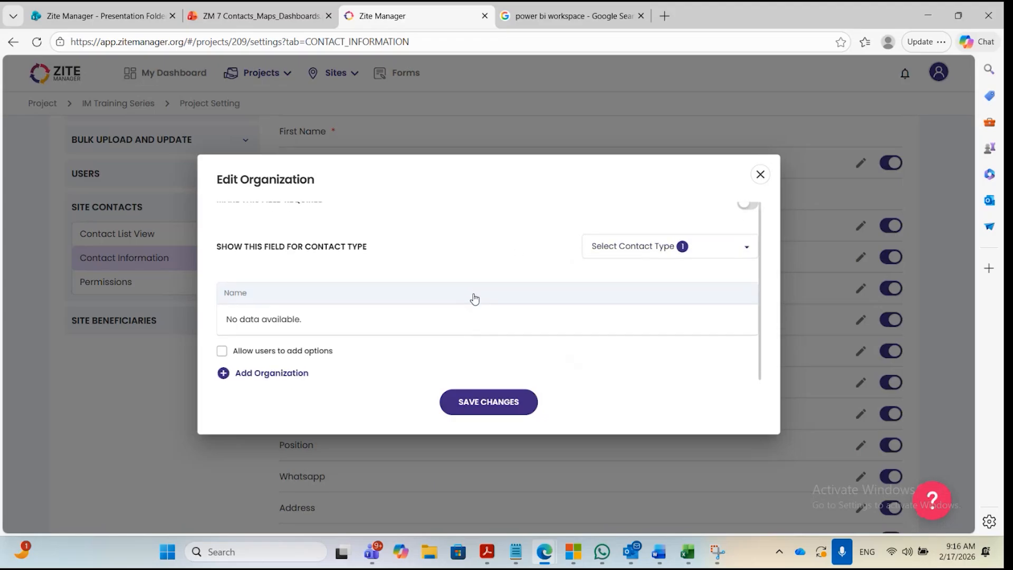
{"action": "scroll", "coordinate": [499, 284], "scroll_direction": "up", "scroll_amount": 1}
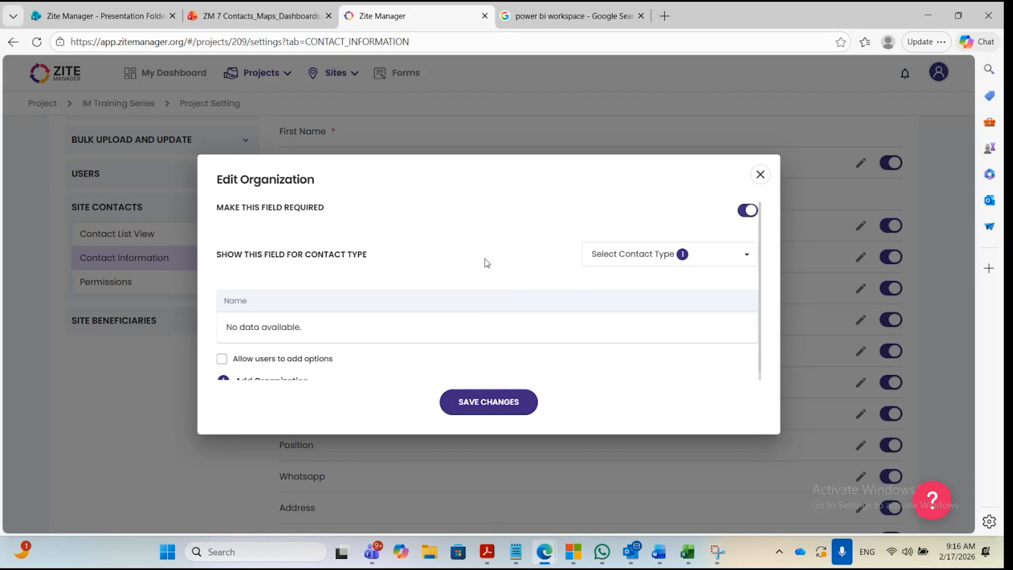
Add NRC and DRC as Organization options and save the field's changes.
{"action": "scroll", "coordinate": [569, 249], "scroll_direction": "down", "scroll_amount": 1}
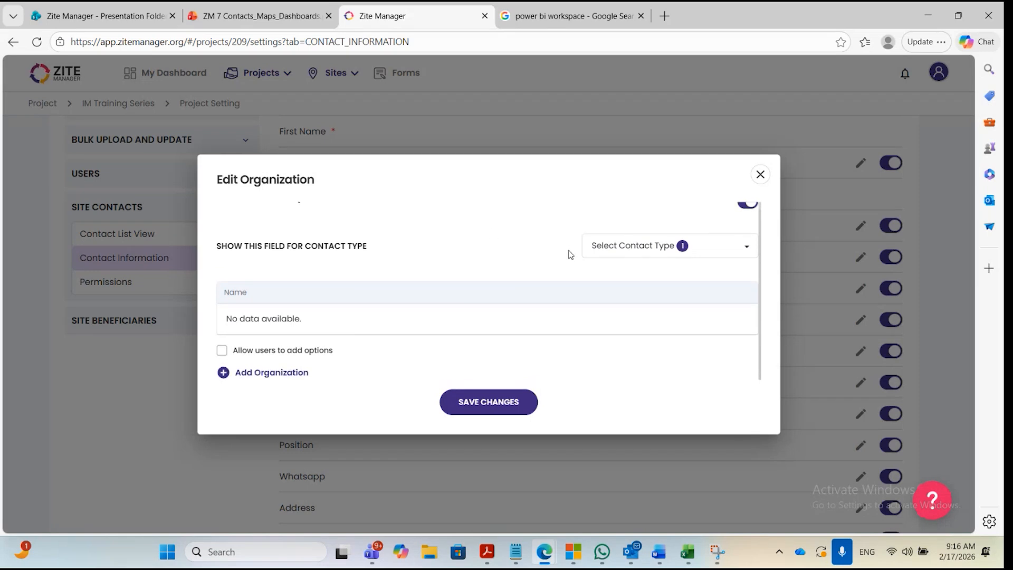
{"action": "left_click", "coordinate": [267, 373]}
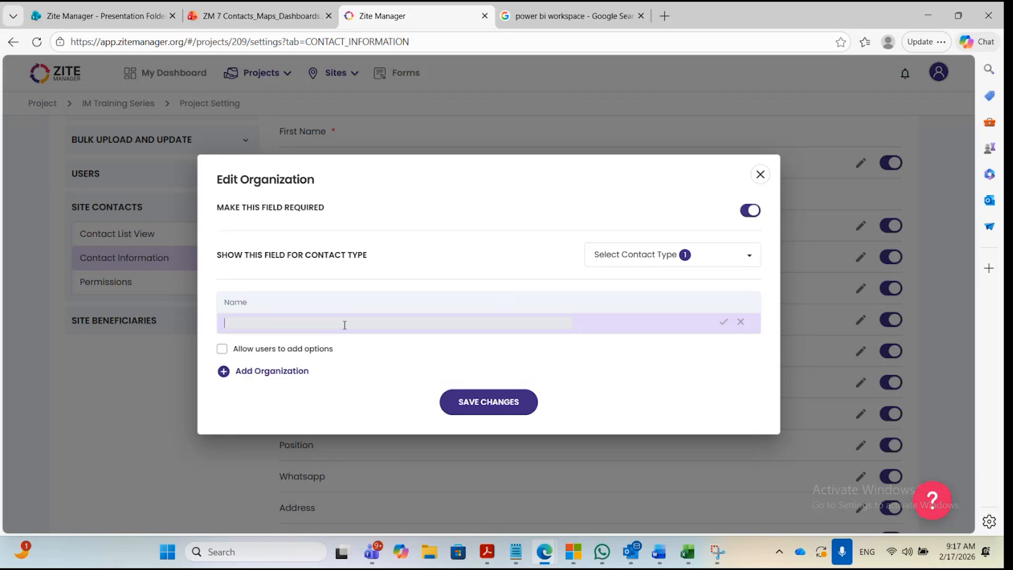
{"action": "type", "text": "NRC"}
{"action": "key", "text": "Return"}
{"action": "left_click", "coordinate": [285, 372]}
{"action": "type", "text": "DR"}
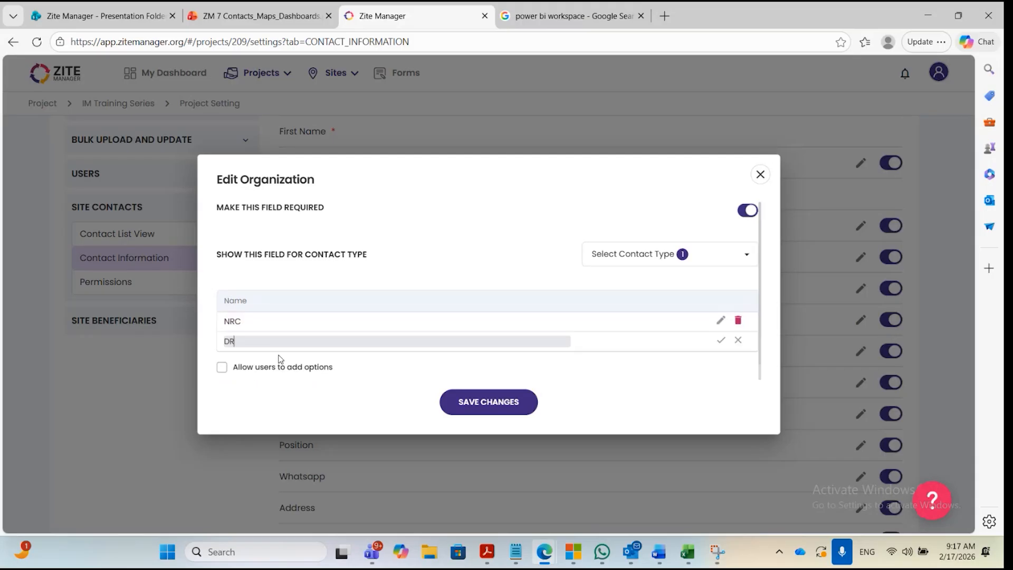
{"action": "type", "text": "C"}
{"action": "key", "text": "Return"}
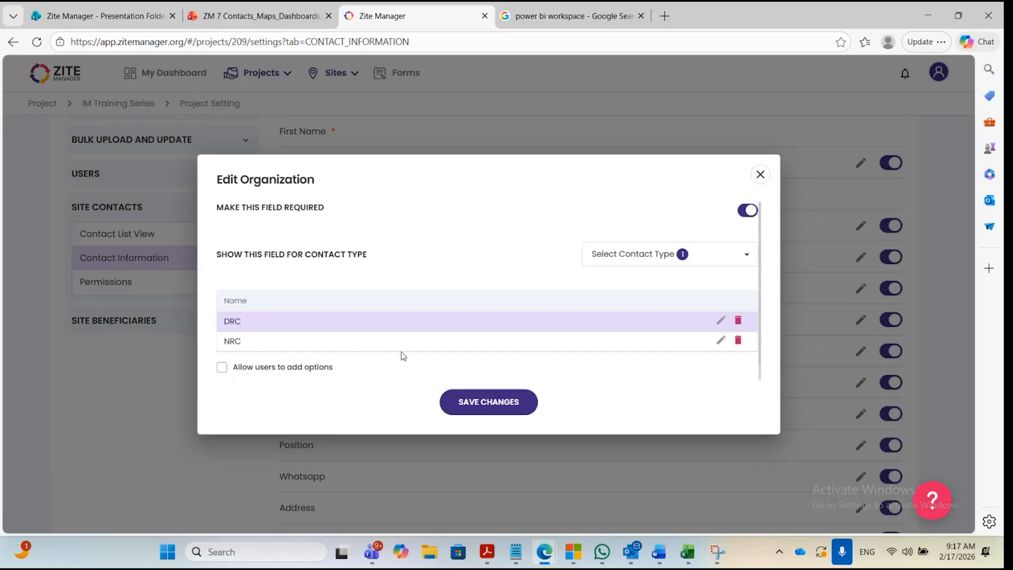
{"action": "left_click", "coordinate": [506, 404]}
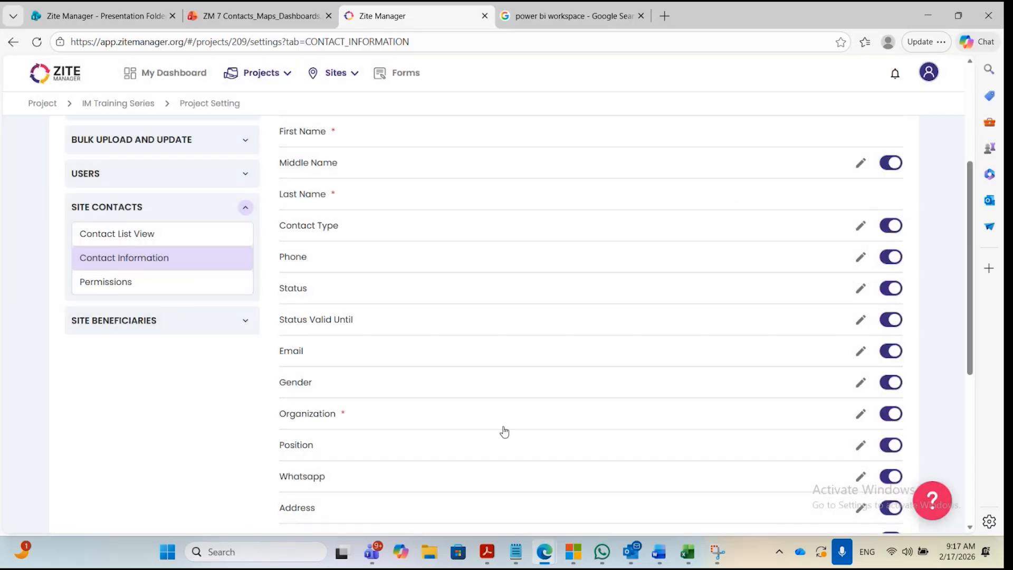
{"action": "scroll", "coordinate": [549, 364], "scroll_direction": "down", "scroll_amount": 1}
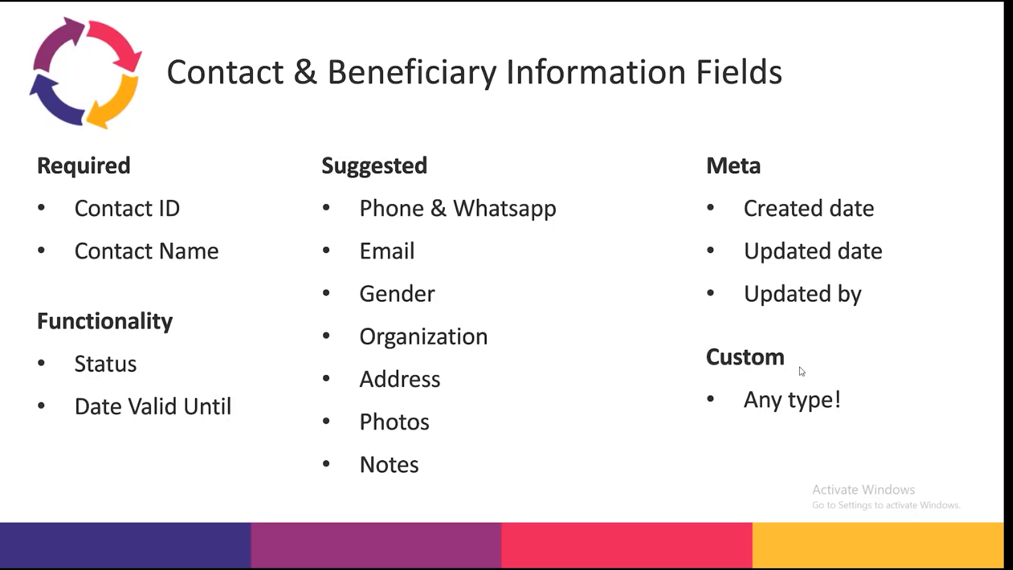
{"action": "key", "text": "Right"}
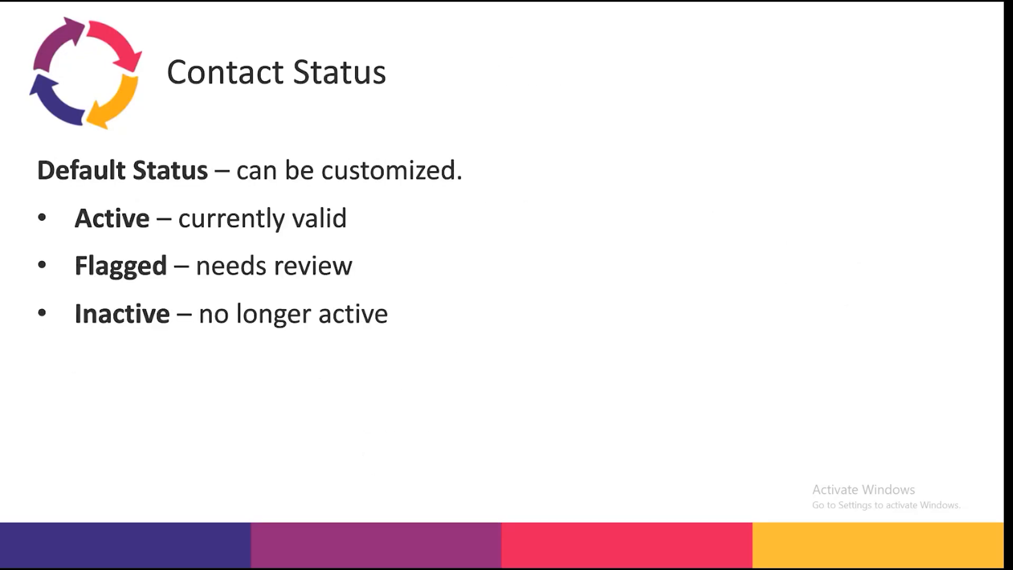
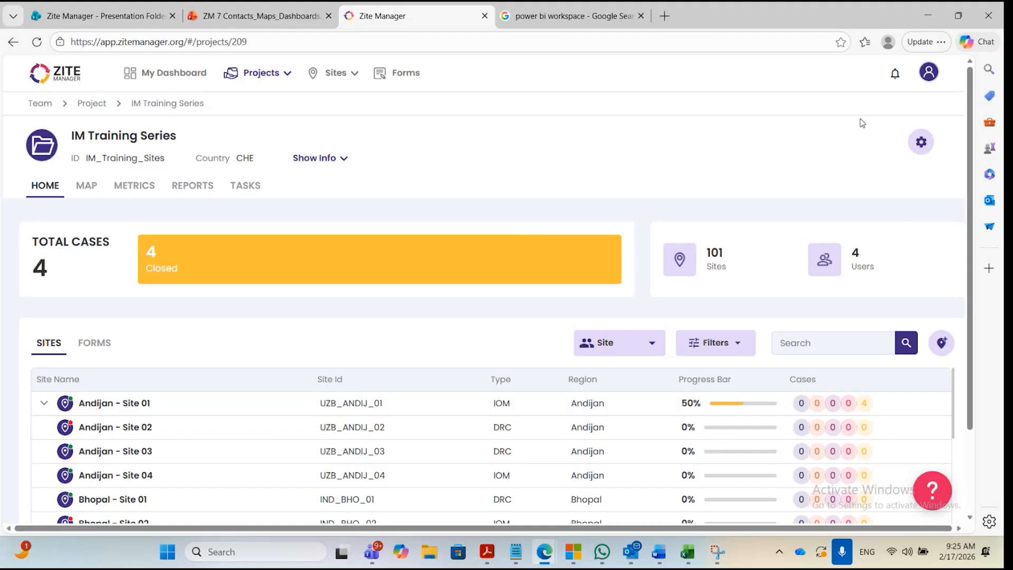
Review the Site Contacts and Sites sections in the IM Training Series project settings.
{"action": "left_click", "coordinate": [920, 143]}
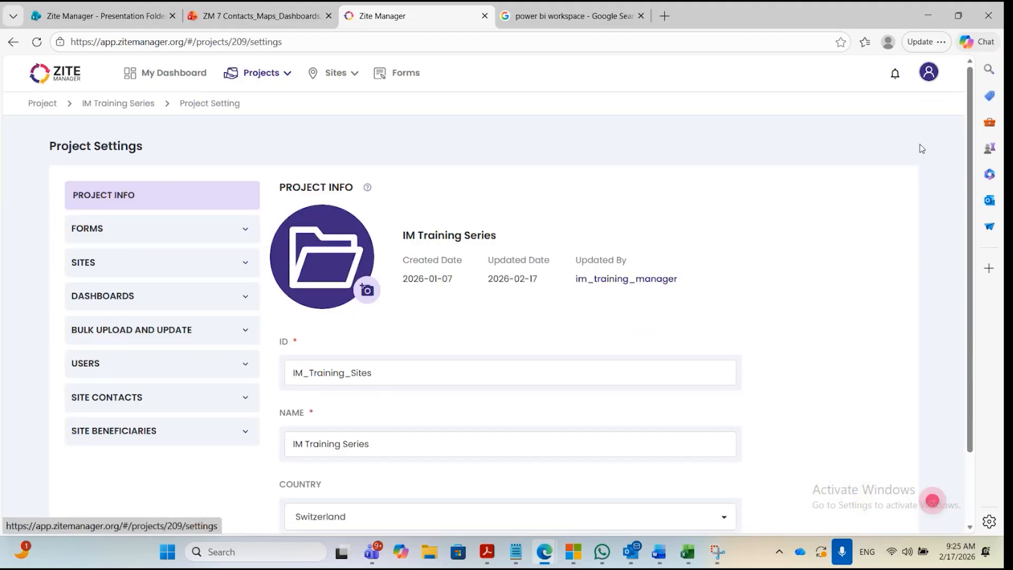
{"action": "left_click", "coordinate": [144, 400]}
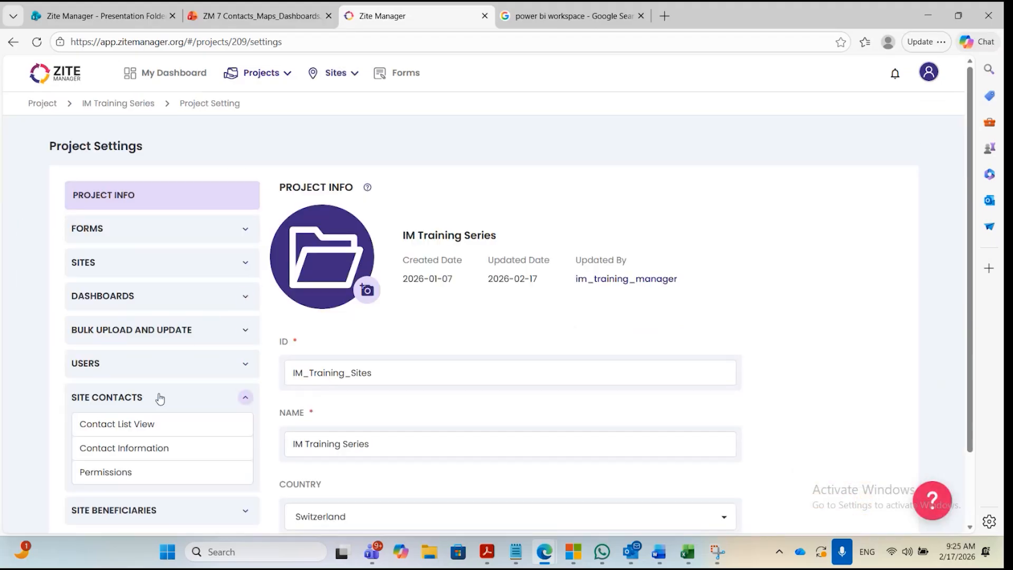
{"action": "left_click", "coordinate": [171, 265]}
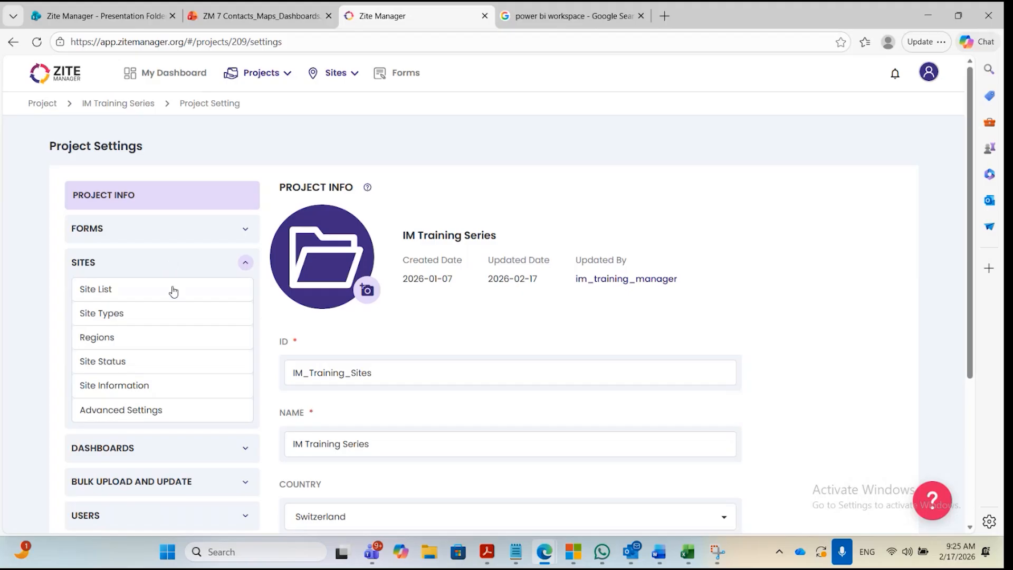
{"action": "left_click", "coordinate": [226, 296]}
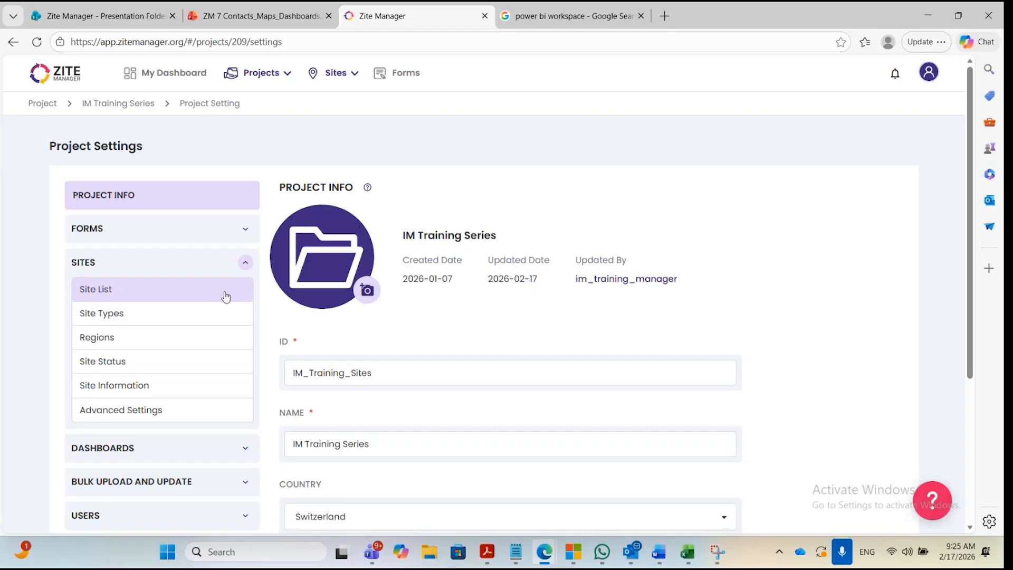
{"action": "scroll", "coordinate": [164, 430], "scroll_direction": "down", "scroll_amount": 1}
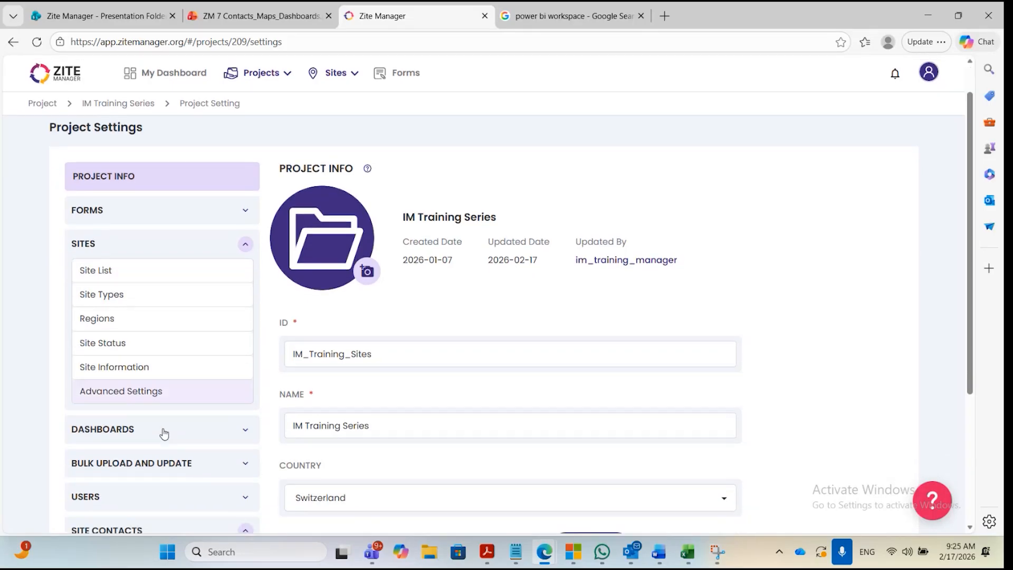
{"action": "scroll", "coordinate": [176, 388], "scroll_direction": "down", "scroll_amount": 1}
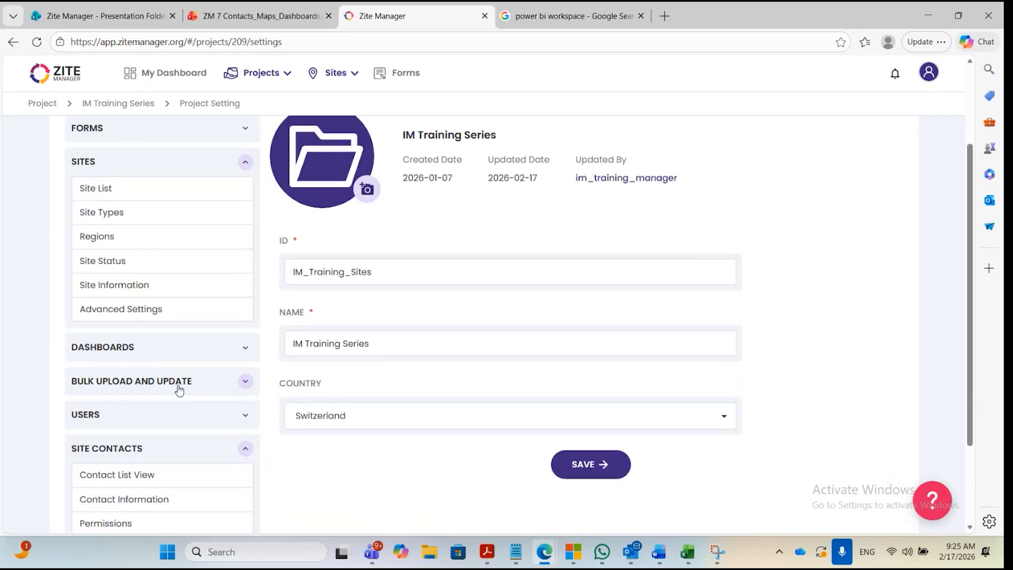
Return to the IM Training Series project and open the contacts list of Andijan - Site 01.
{"action": "left_click", "coordinate": [265, 79]}
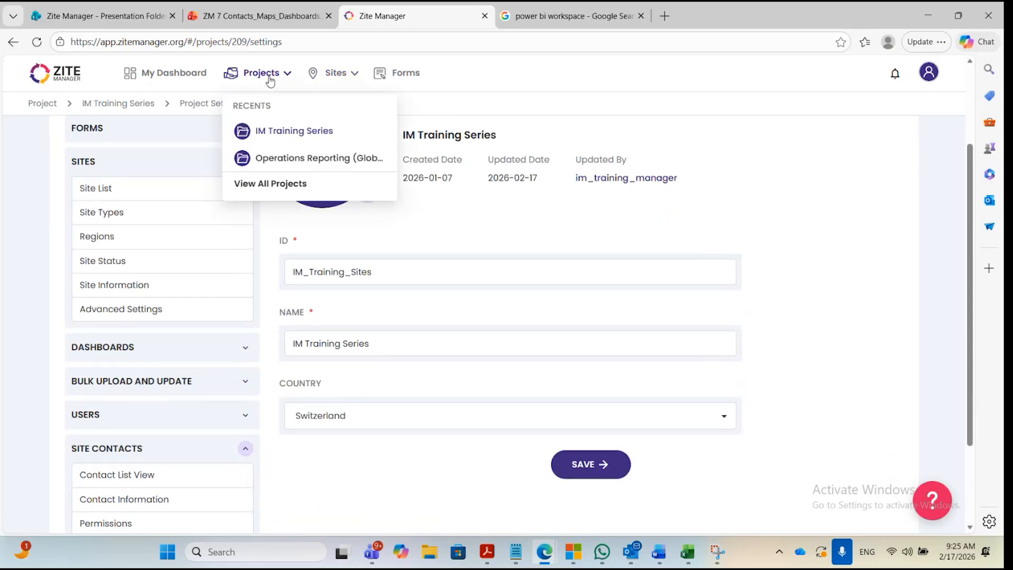
{"action": "left_click", "coordinate": [272, 130]}
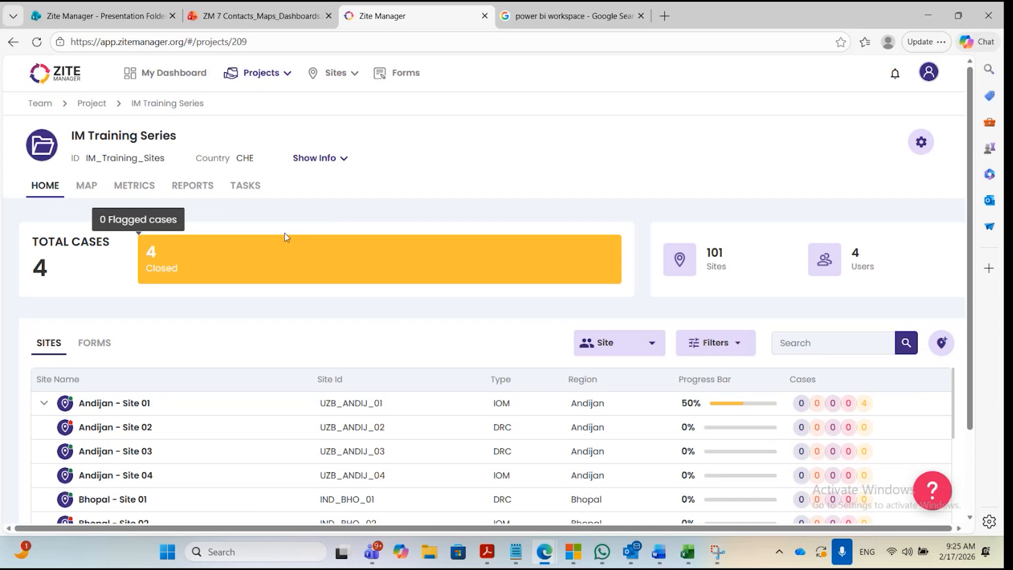
{"action": "scroll", "coordinate": [188, 345], "scroll_direction": "down", "scroll_amount": 1}
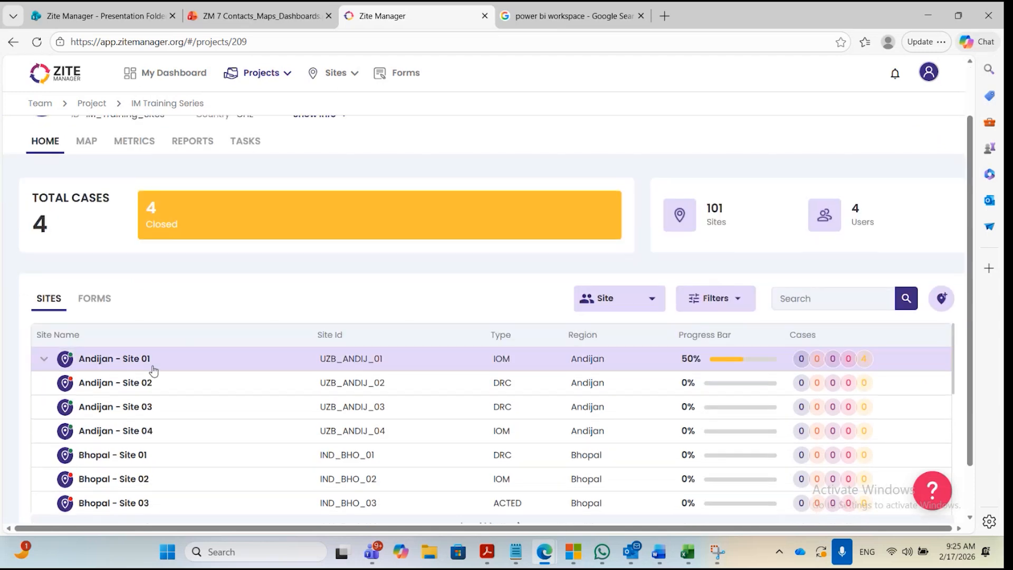
{"action": "left_click", "coordinate": [131, 363]}
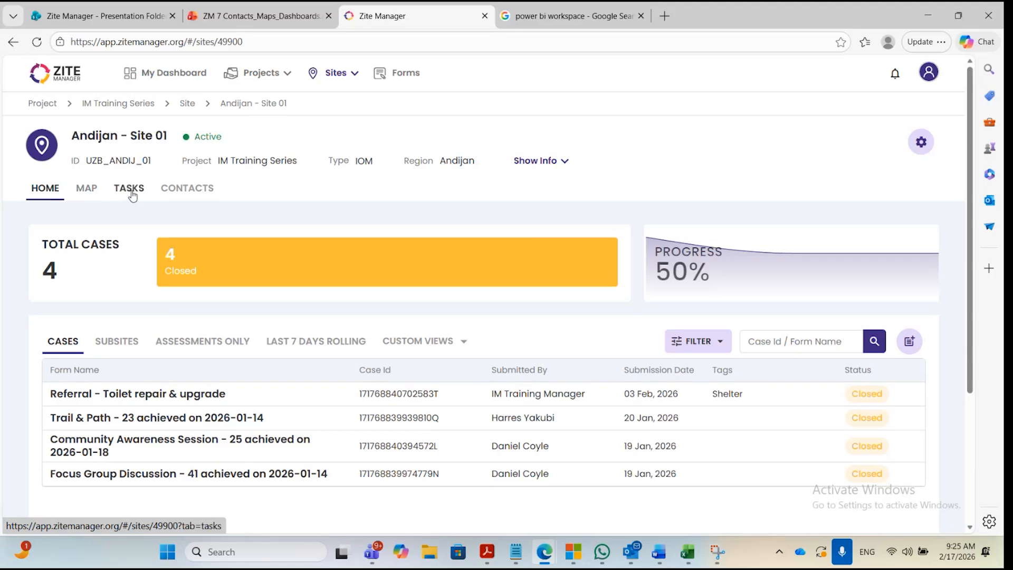
{"action": "left_click", "coordinate": [192, 193]}
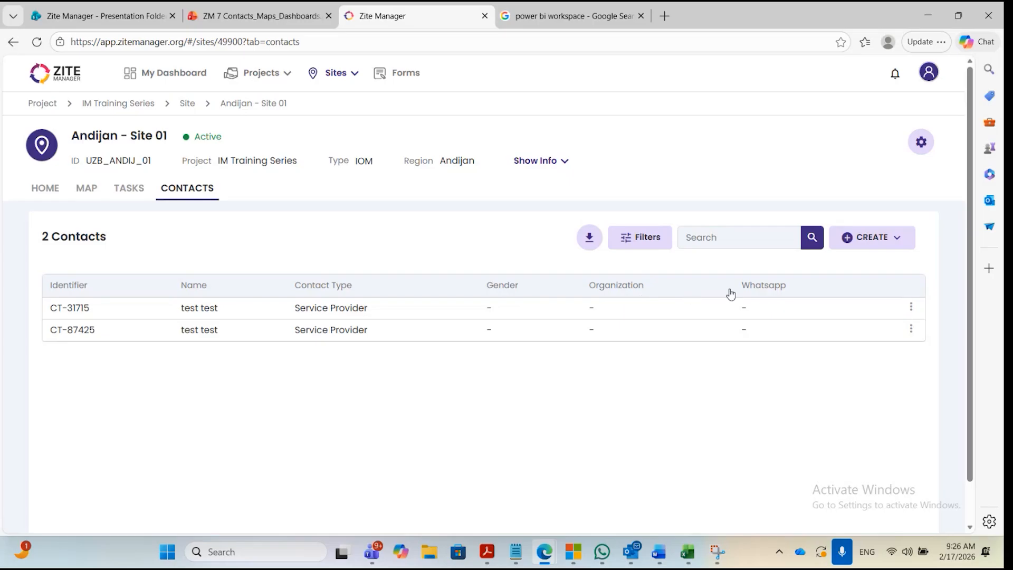
Start creating a new site contact with first name "Test" and last name "test".
{"action": "left_click", "coordinate": [898, 240]}
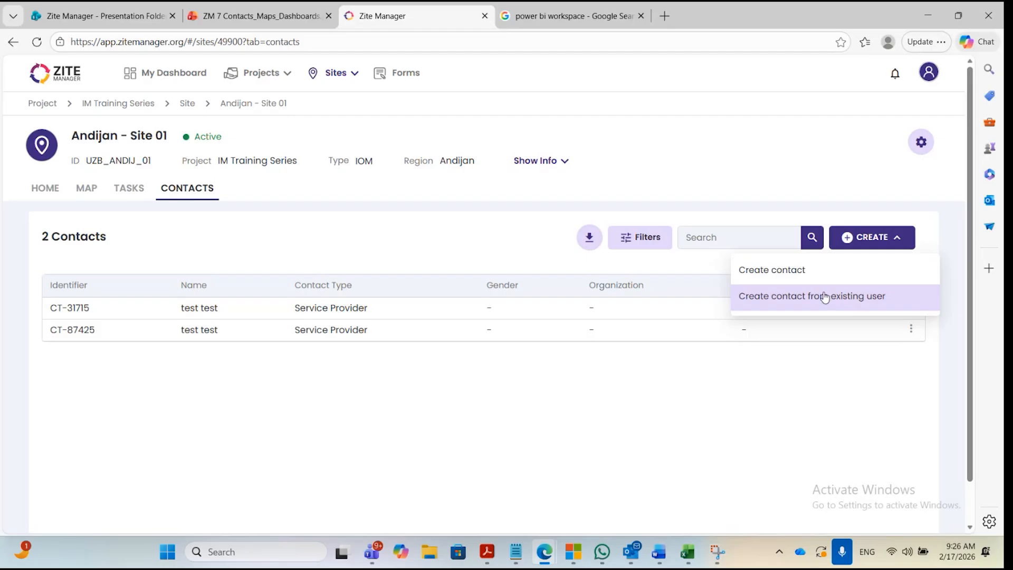
{"action": "left_click", "coordinate": [791, 272]}
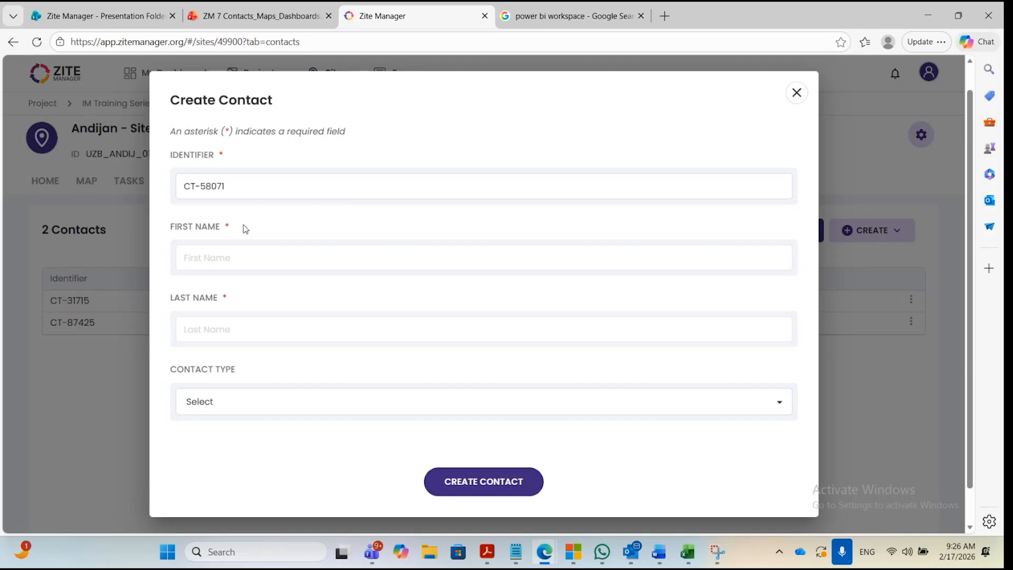
{"action": "left_click", "coordinate": [226, 258]}
{"action": "type", "text": "Test"}
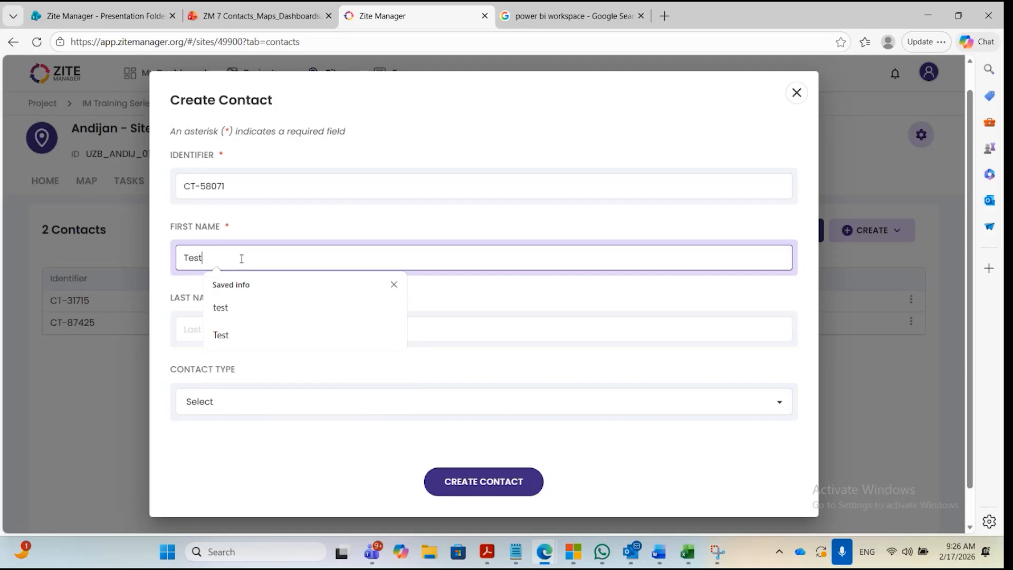
{"action": "left_click", "coordinate": [254, 340]}
{"action": "type", "text": "test"}
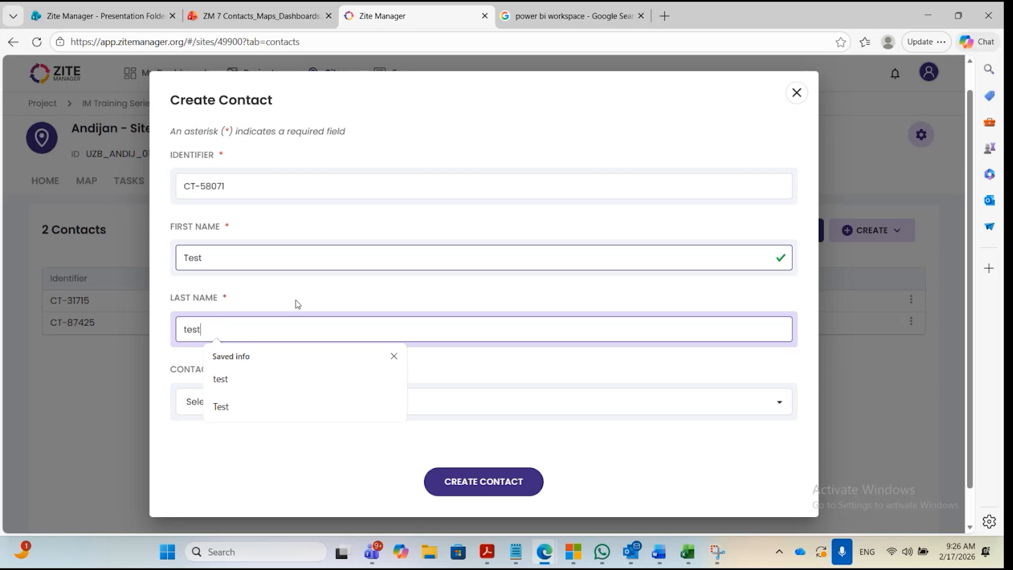
{"action": "scroll", "coordinate": [348, 375], "scroll_direction": "up", "scroll_amount": 1}
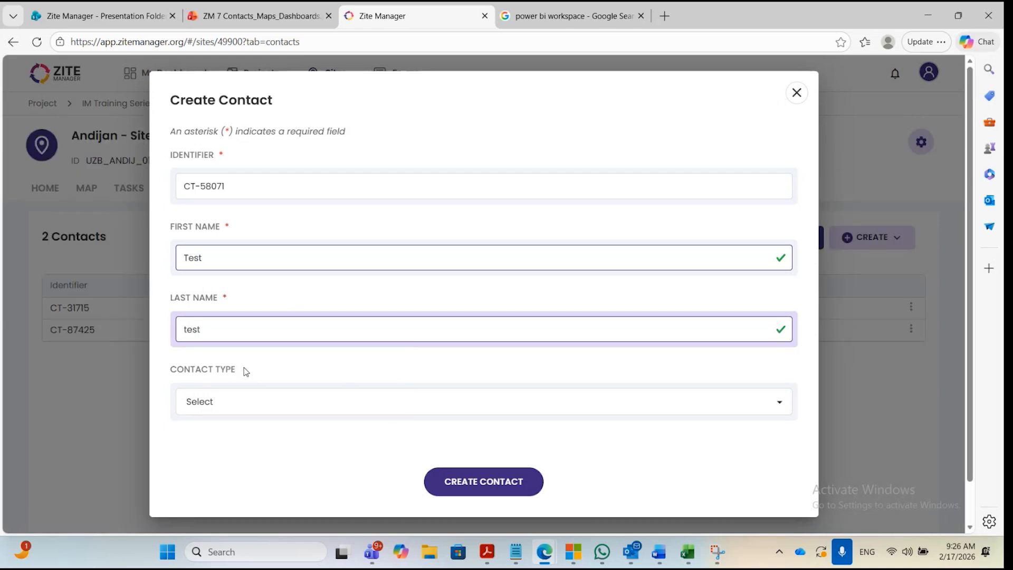
Set the contact type to Service Provider and check the options offered in the Organization field.
{"action": "left_click", "coordinate": [335, 410]}
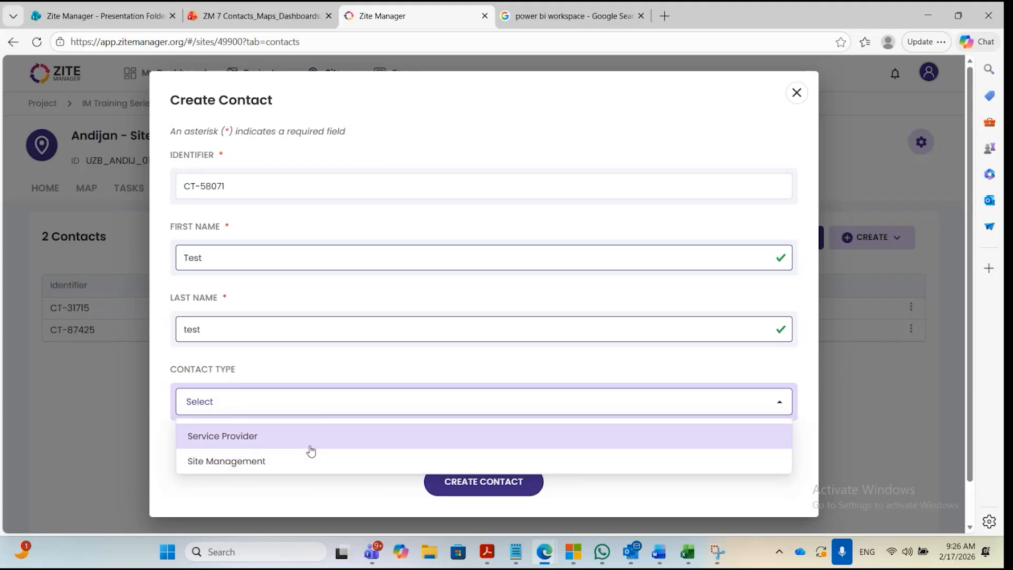
{"action": "left_click", "coordinate": [310, 445]}
{"action": "scroll", "coordinate": [369, 364], "scroll_direction": "down", "scroll_amount": 3}
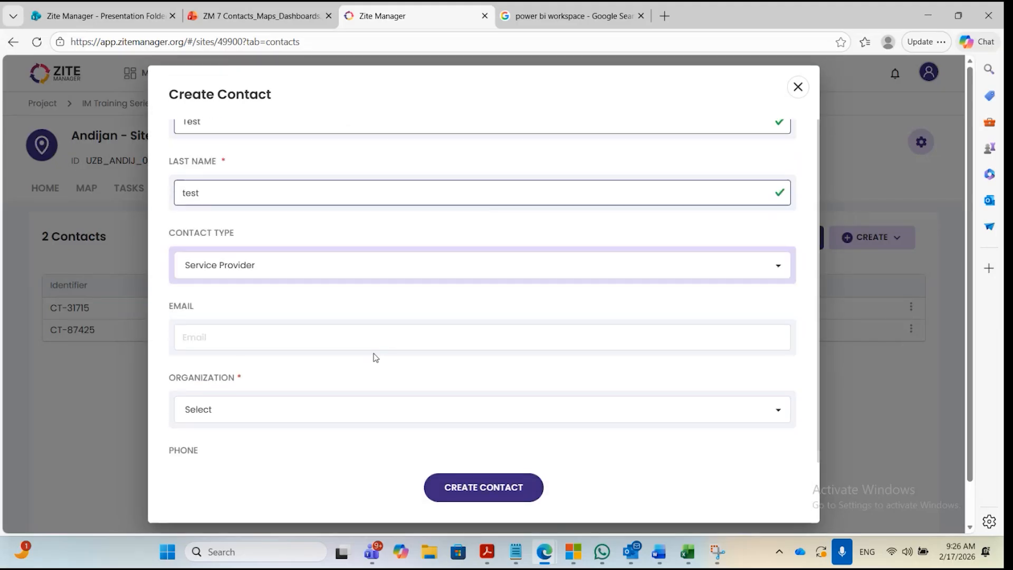
{"action": "scroll", "coordinate": [375, 357], "scroll_direction": "down", "scroll_amount": 1}
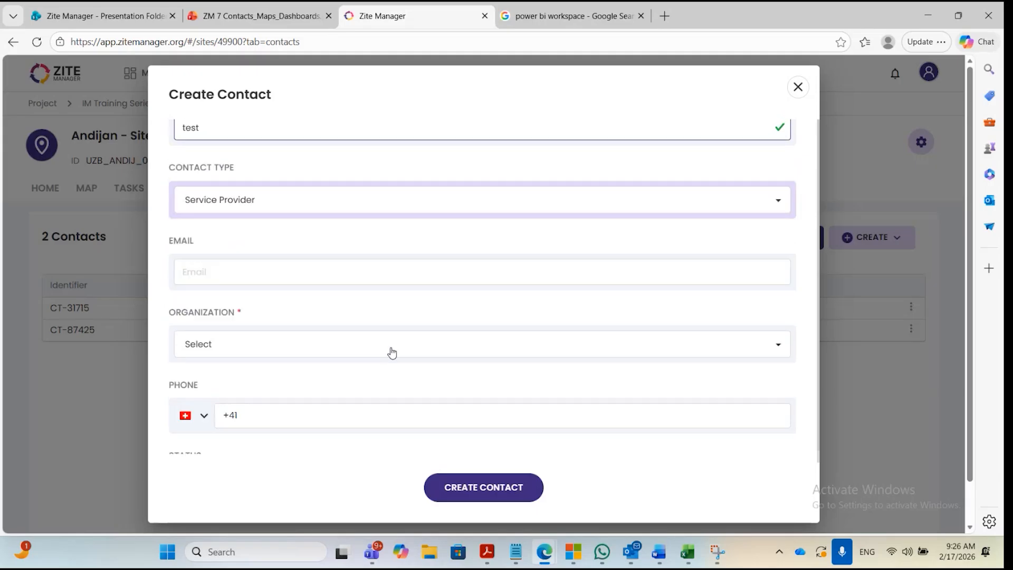
{"action": "left_click", "coordinate": [230, 350]}
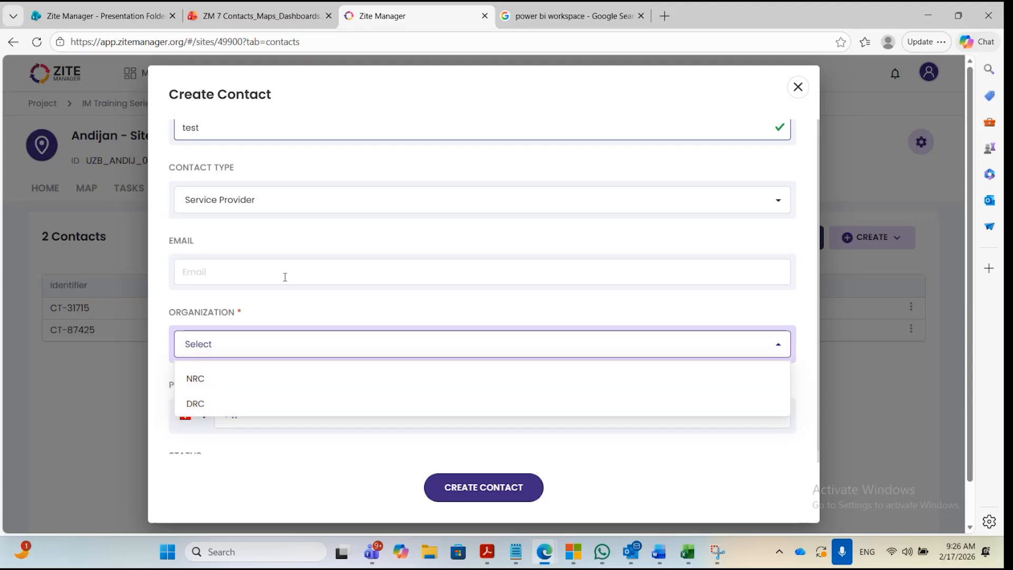
{"action": "left_click", "coordinate": [288, 306]}
Switch the contact type to Site Management and review which fields the form offers for it.
{"action": "left_click", "coordinate": [292, 217]}
{"action": "left_click", "coordinate": [248, 258]}
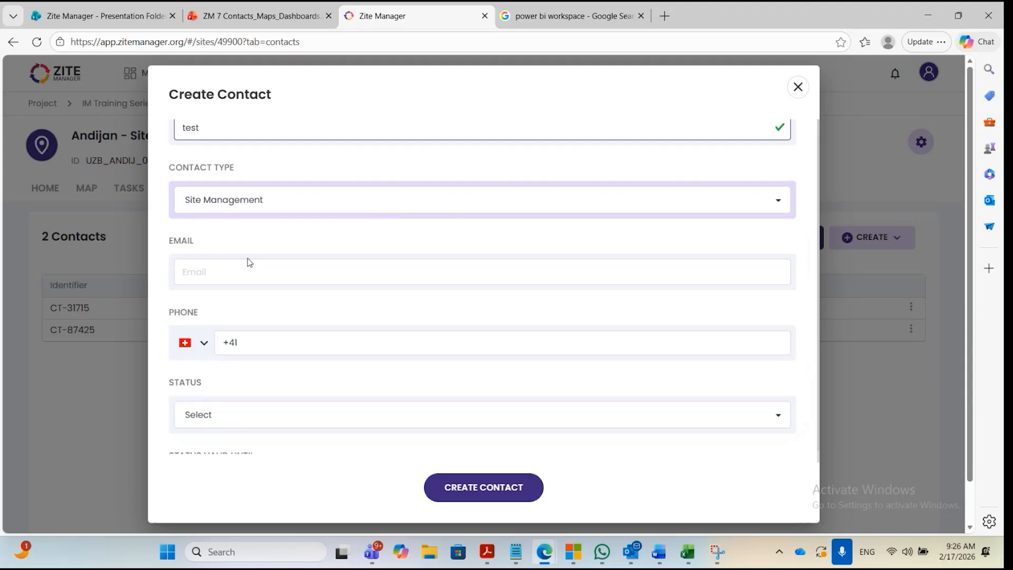
{"action": "scroll", "coordinate": [249, 263], "scroll_direction": "down", "scroll_amount": 1}
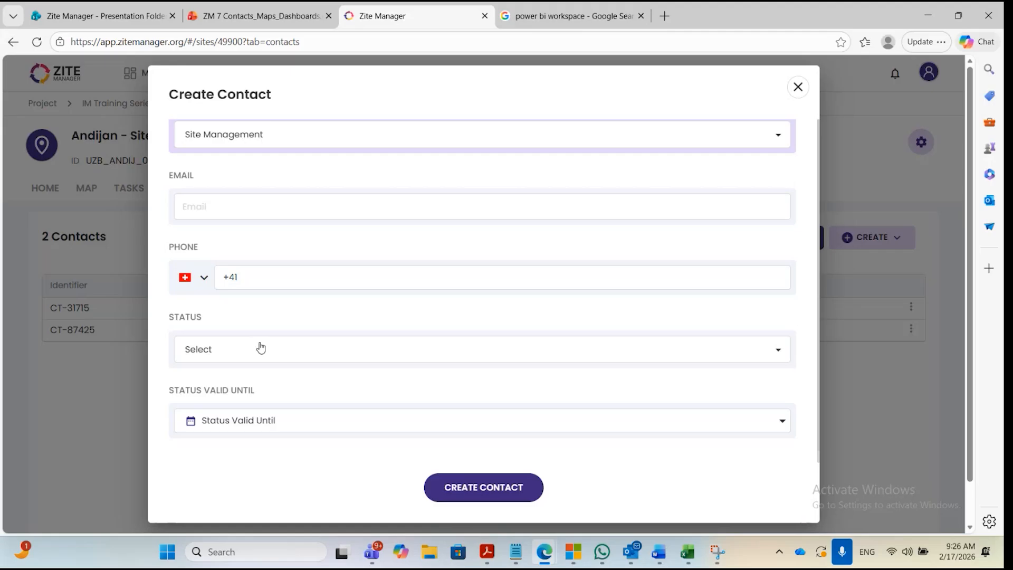
{"action": "scroll", "coordinate": [283, 315], "scroll_direction": "up", "scroll_amount": 1}
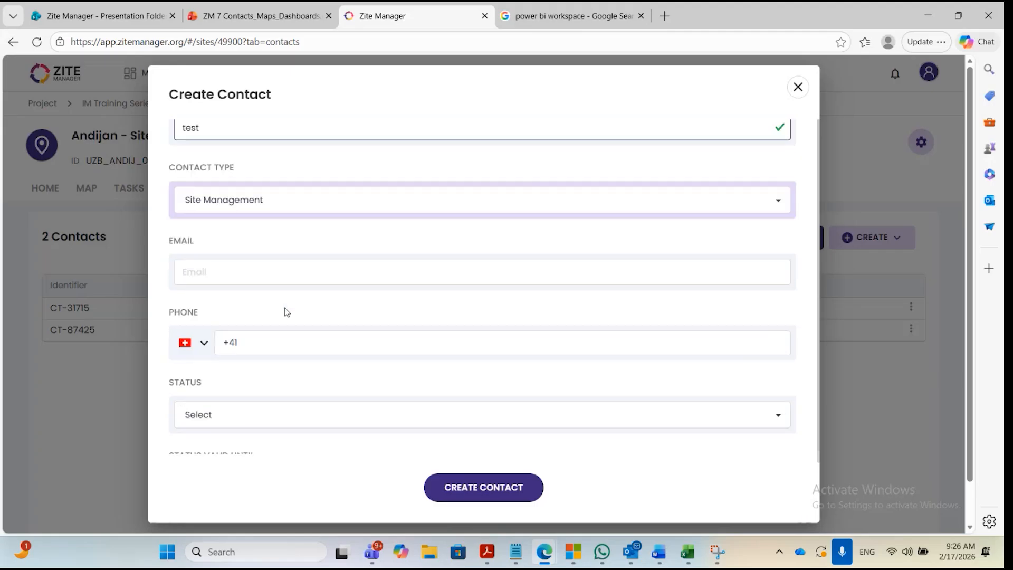
Set the contact type back to Service Provider and choose NRC as the organization.
{"action": "left_click", "coordinate": [260, 208]}
{"action": "left_click", "coordinate": [256, 228]}
{"action": "scroll", "coordinate": [306, 338], "scroll_direction": "down", "scroll_amount": 1}
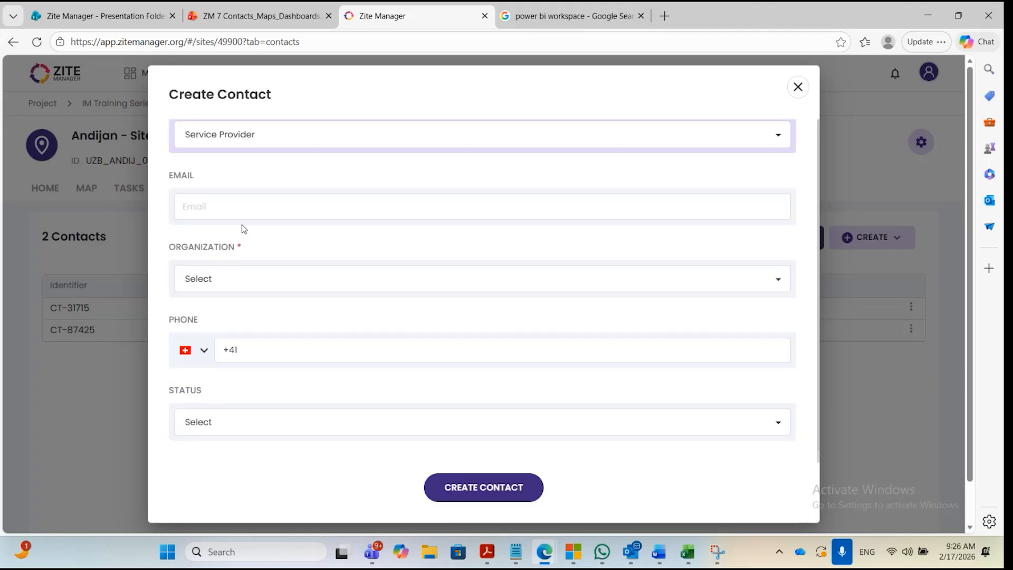
{"action": "left_click", "coordinate": [265, 274]}
{"action": "left_click", "coordinate": [317, 316]}
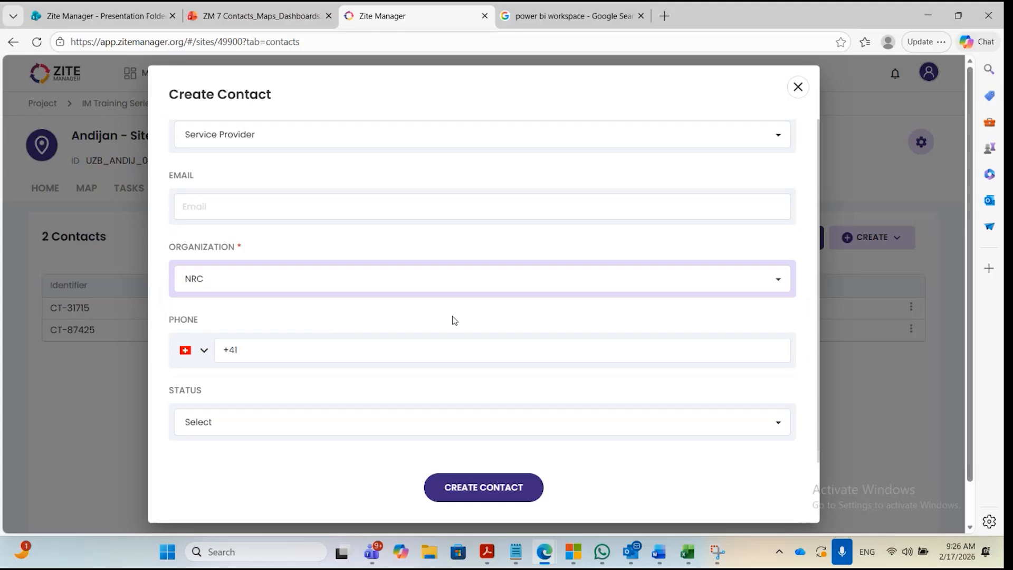
Set the contact's status to Active, valid until 01/05/2026.
{"action": "scroll", "coordinate": [453, 320], "scroll_direction": "down", "scroll_amount": 3}
{"action": "left_click", "coordinate": [280, 234]}
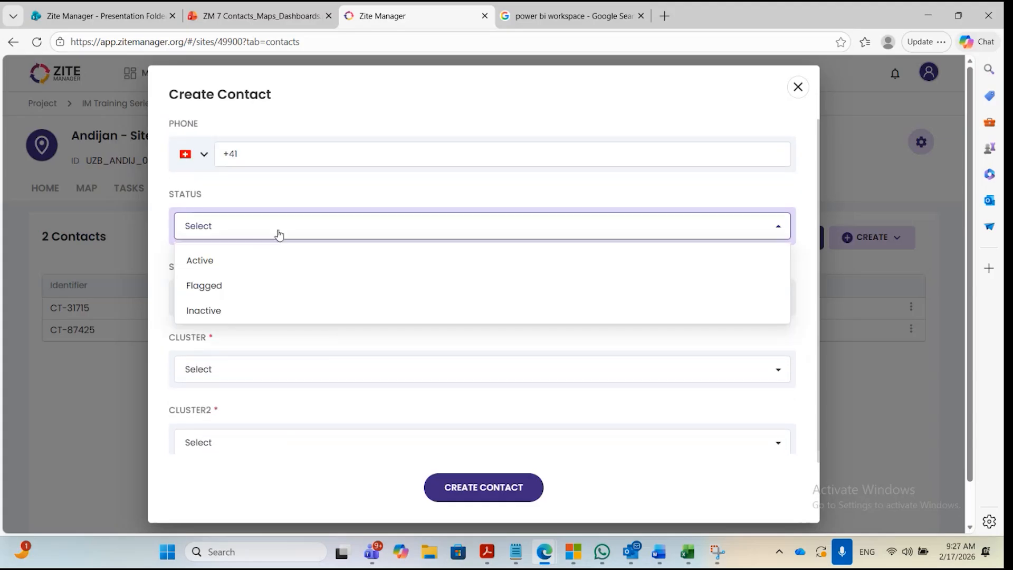
{"action": "left_click", "coordinate": [266, 269]}
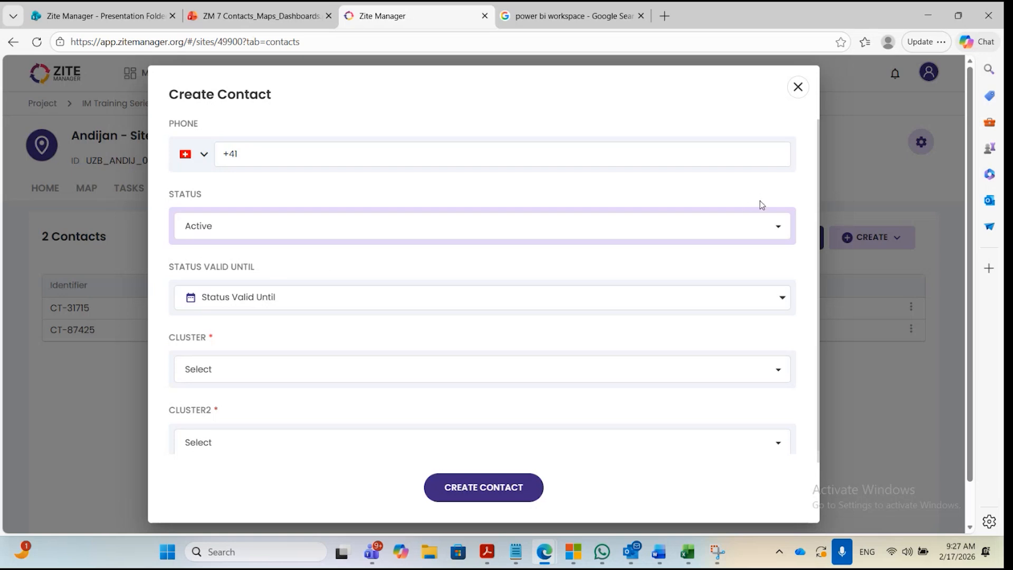
{"action": "left_click", "coordinate": [300, 307]}
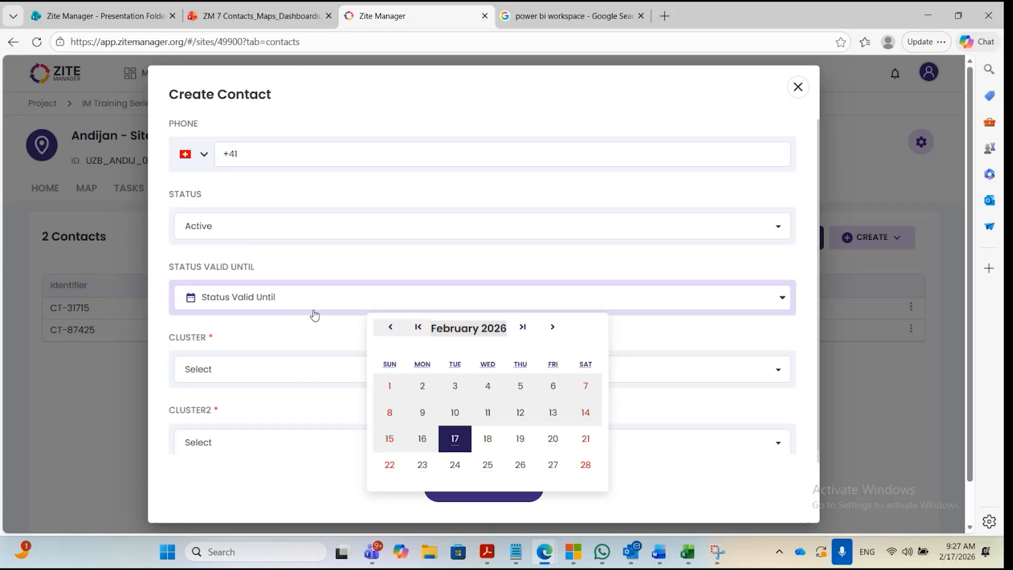
{"action": "left_click", "coordinate": [528, 333]}
{"action": "left_click", "coordinate": [528, 331]}
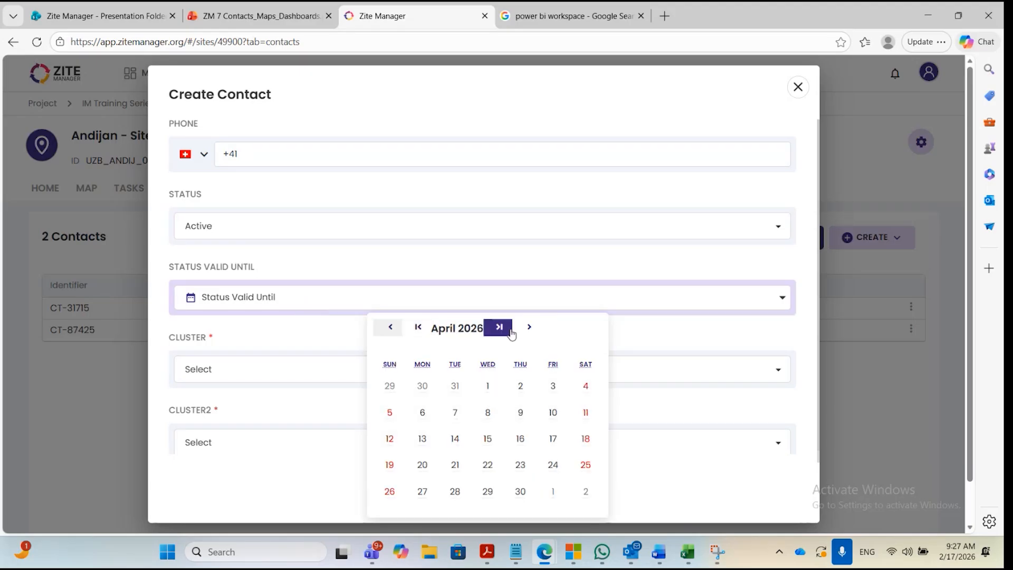
{"action": "left_click", "coordinate": [527, 329]}
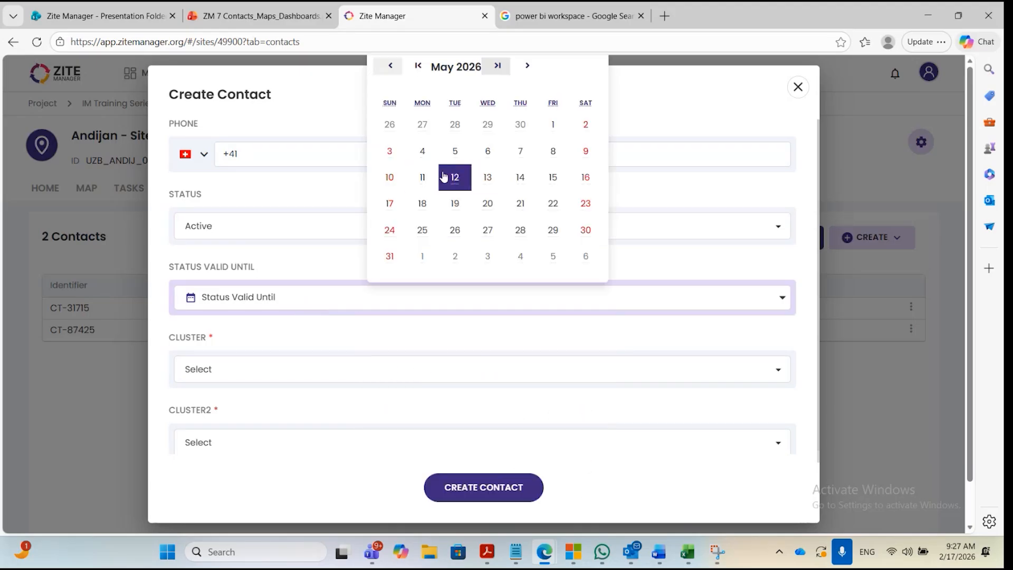
{"action": "left_click", "coordinate": [553, 127]}
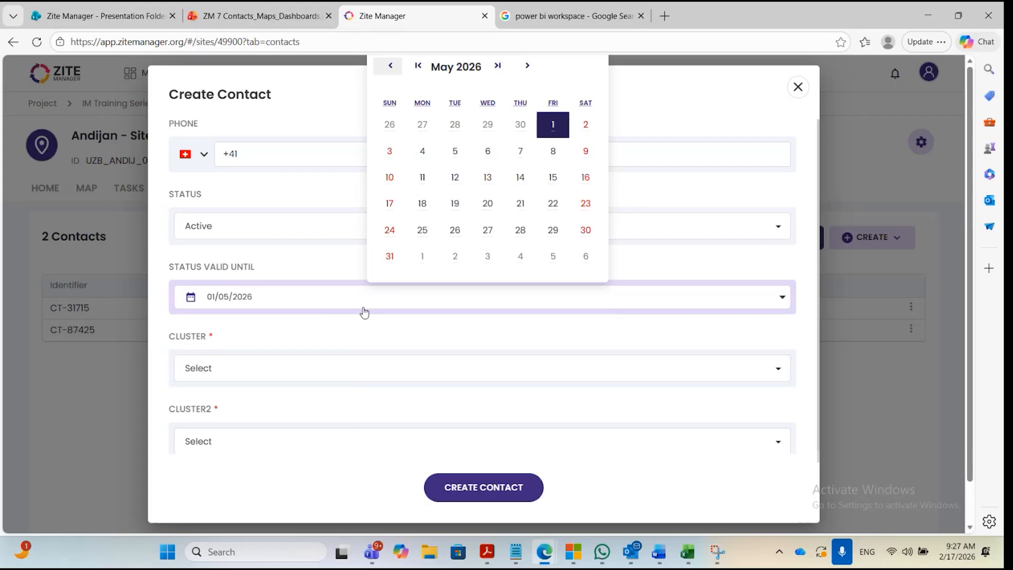
{"action": "left_click", "coordinate": [311, 267]}
Choose Shelter as the contact's cluster.
{"action": "scroll", "coordinate": [418, 337], "scroll_direction": "down", "scroll_amount": 1}
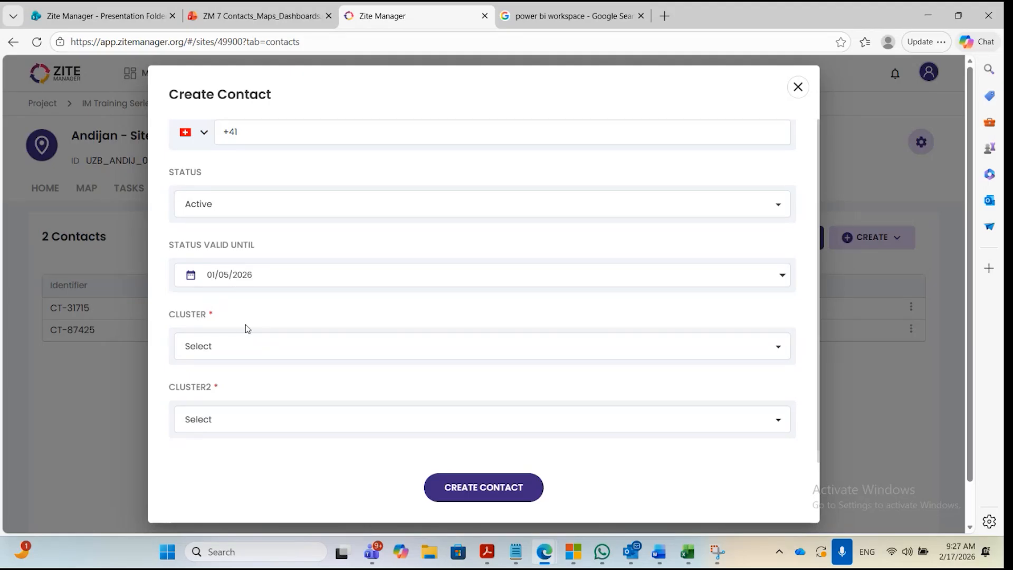
{"action": "left_click", "coordinate": [226, 352]}
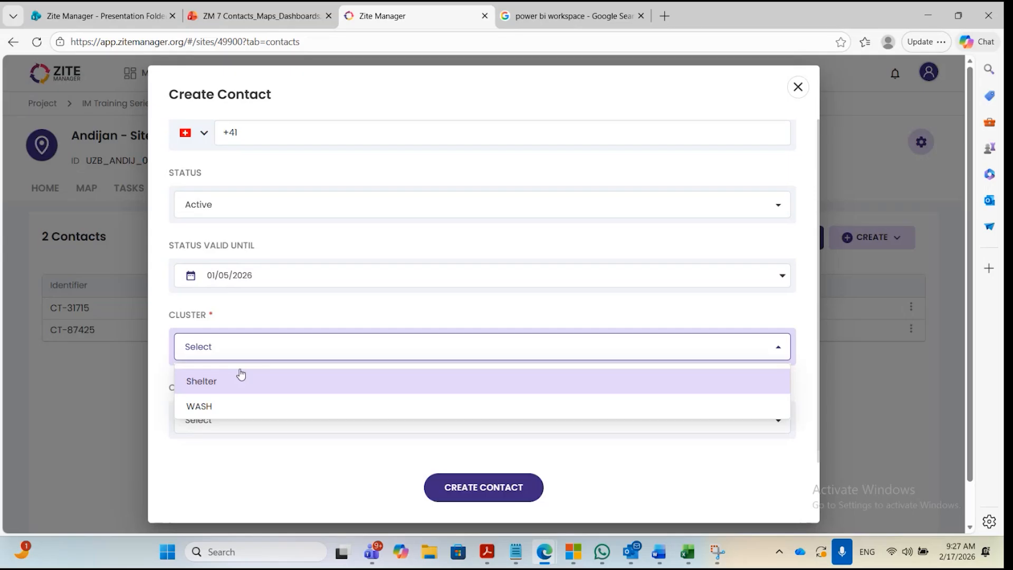
{"action": "left_click", "coordinate": [271, 320]}
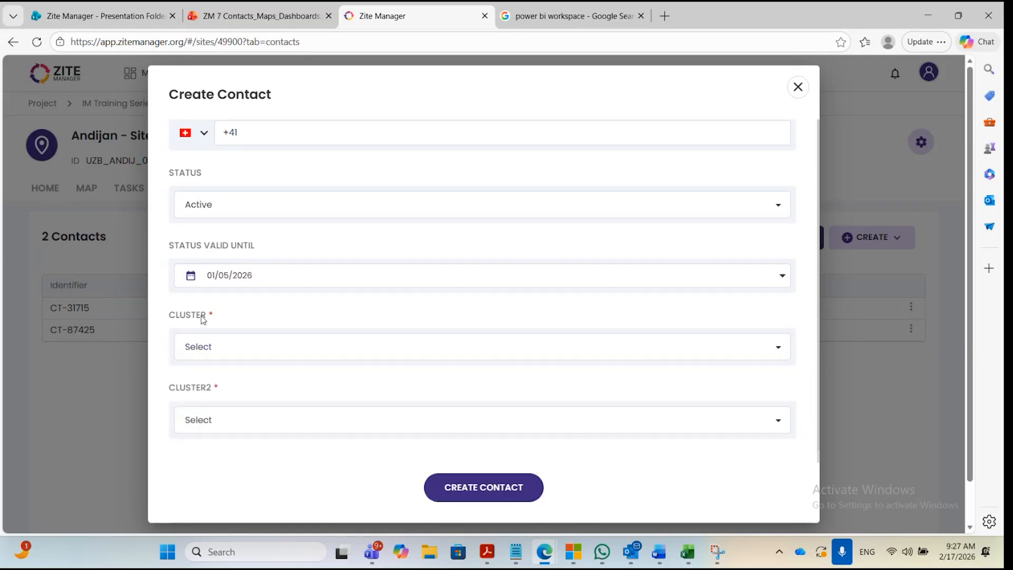
{"action": "left_click", "coordinate": [224, 343]}
{"action": "left_click", "coordinate": [255, 387]}
{"action": "scroll", "coordinate": [308, 339], "scroll_direction": "down", "scroll_amount": 1}
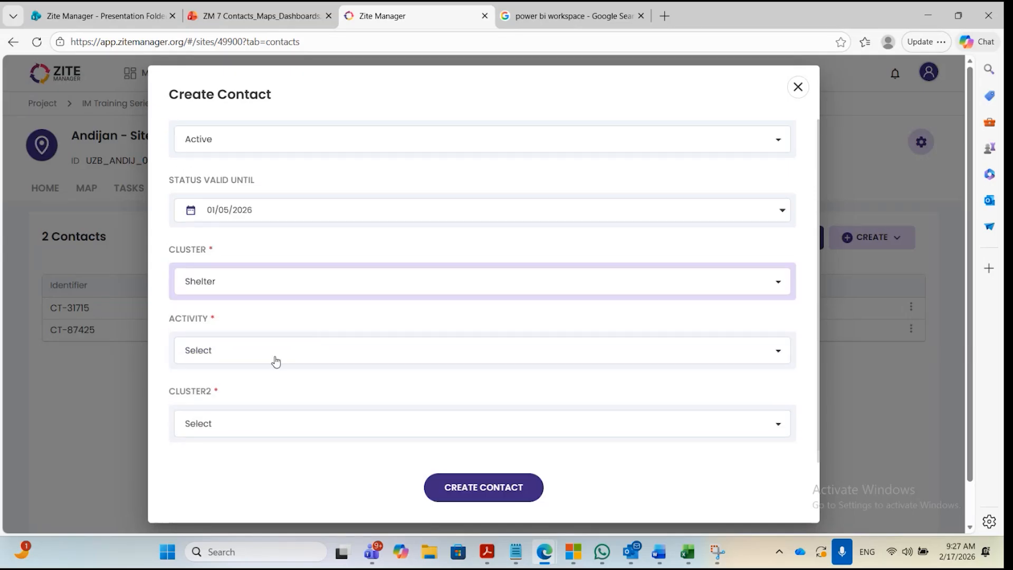
Select the first activity offered for the Shelter cluster and set the contact's Cluster2 to Shelter.
{"action": "left_click", "coordinate": [274, 356]}
{"action": "left_click", "coordinate": [193, 385]}
{"action": "left_click", "coordinate": [363, 312]}
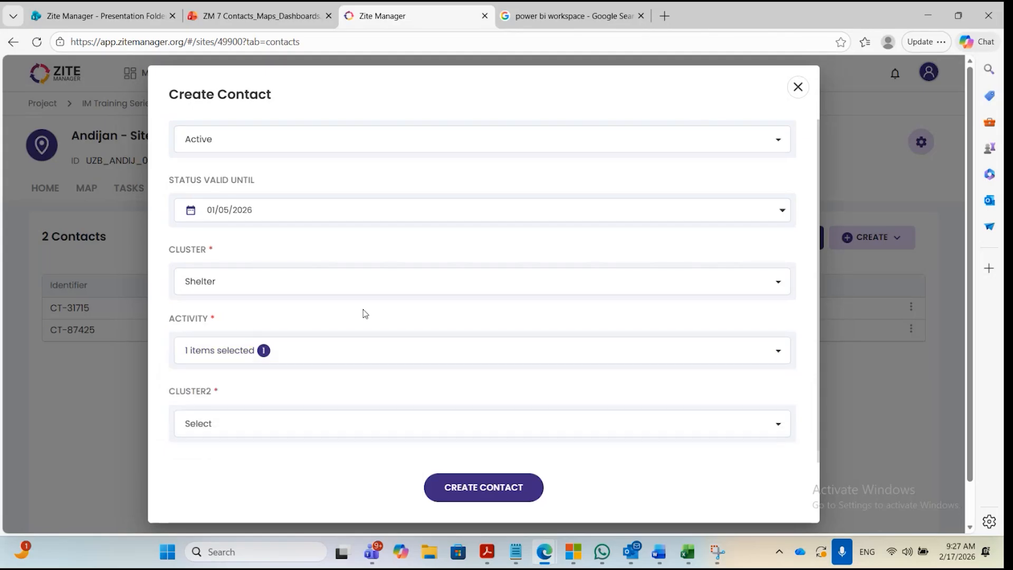
{"action": "left_click", "coordinate": [266, 419]}
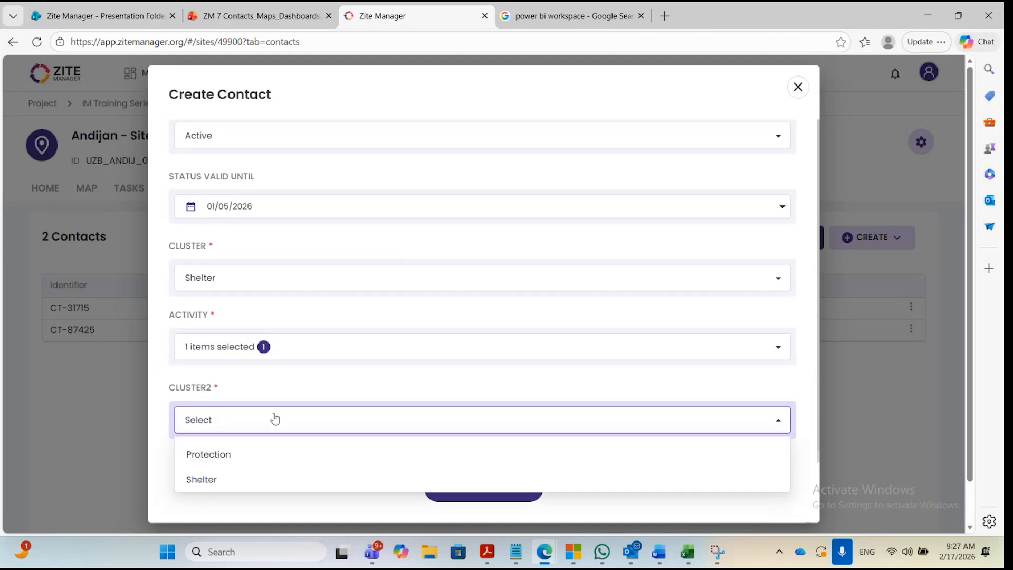
{"action": "left_click", "coordinate": [247, 482]}
Change the contact's cluster to WASH.
{"action": "scroll", "coordinate": [372, 365], "scroll_direction": "down", "scroll_amount": 1}
{"action": "scroll", "coordinate": [426, 357], "scroll_direction": "up", "scroll_amount": 1}
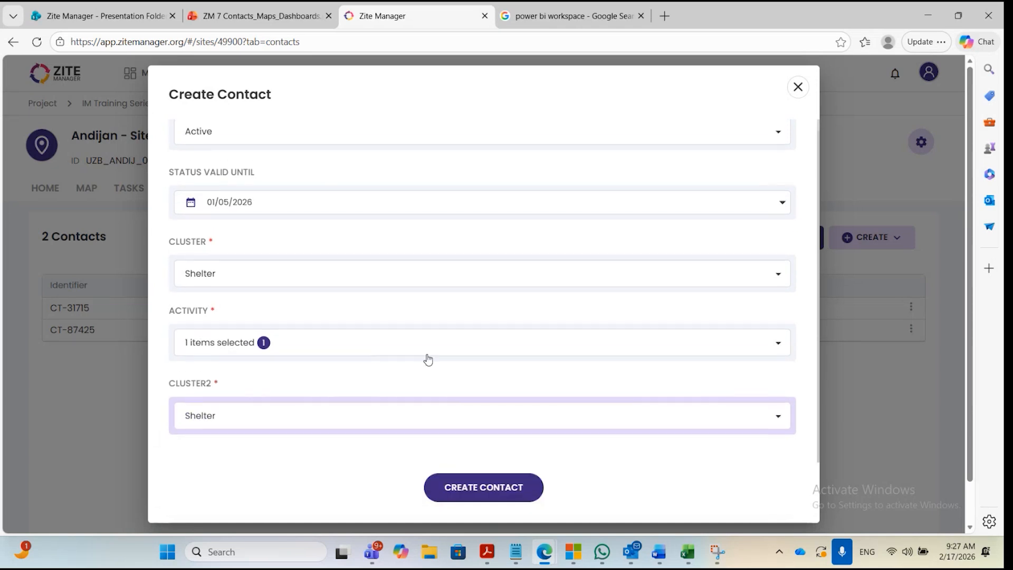
{"action": "scroll", "coordinate": [430, 357], "scroll_direction": "down", "scroll_amount": 1}
{"action": "scroll", "coordinate": [371, 386], "scroll_direction": "up", "scroll_amount": 1}
{"action": "scroll", "coordinate": [370, 386], "scroll_direction": "down", "scroll_amount": 1}
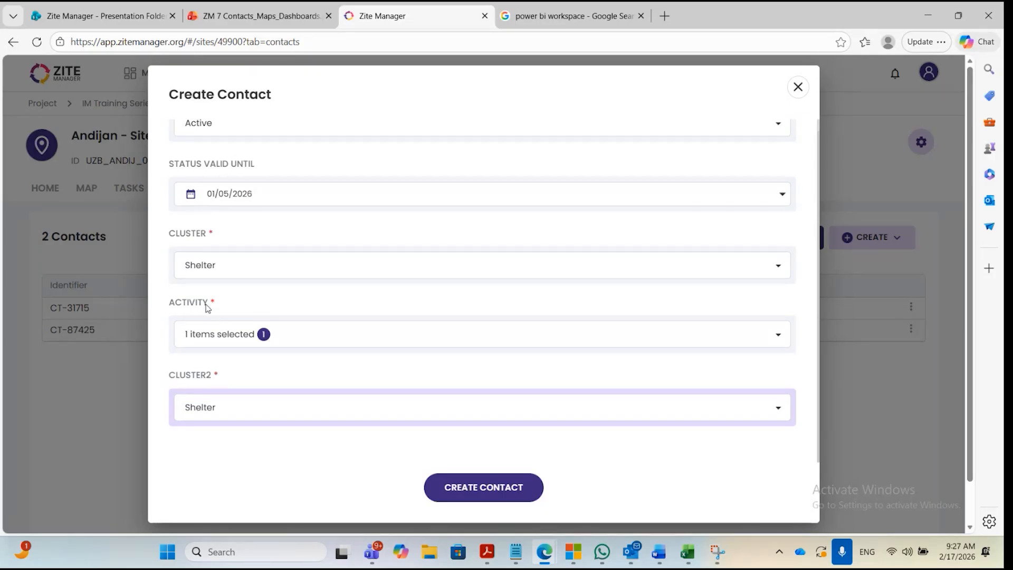
{"action": "scroll", "coordinate": [248, 335], "scroll_direction": "up", "scroll_amount": 1}
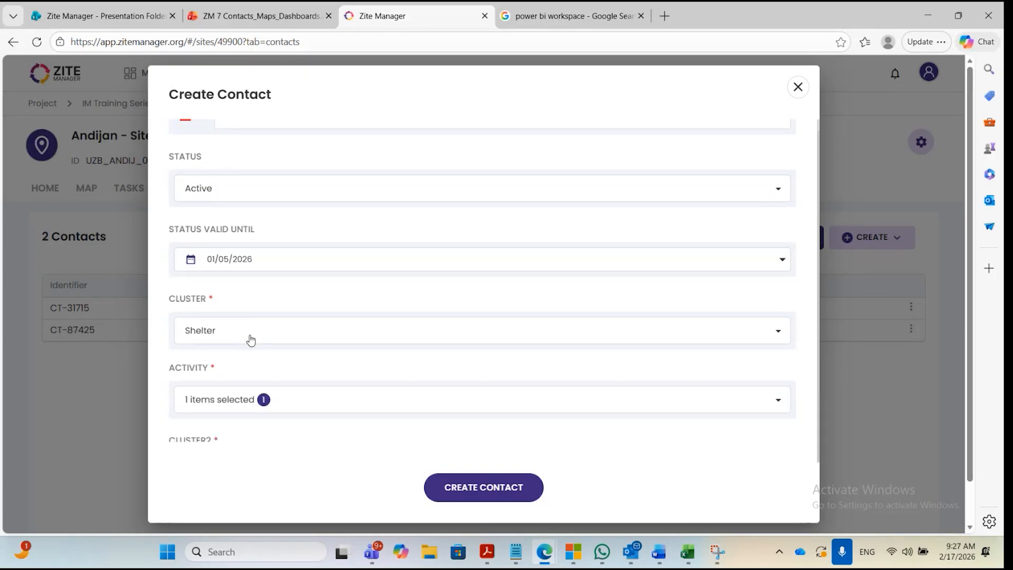
{"action": "scroll", "coordinate": [249, 339], "scroll_direction": "down", "scroll_amount": 1}
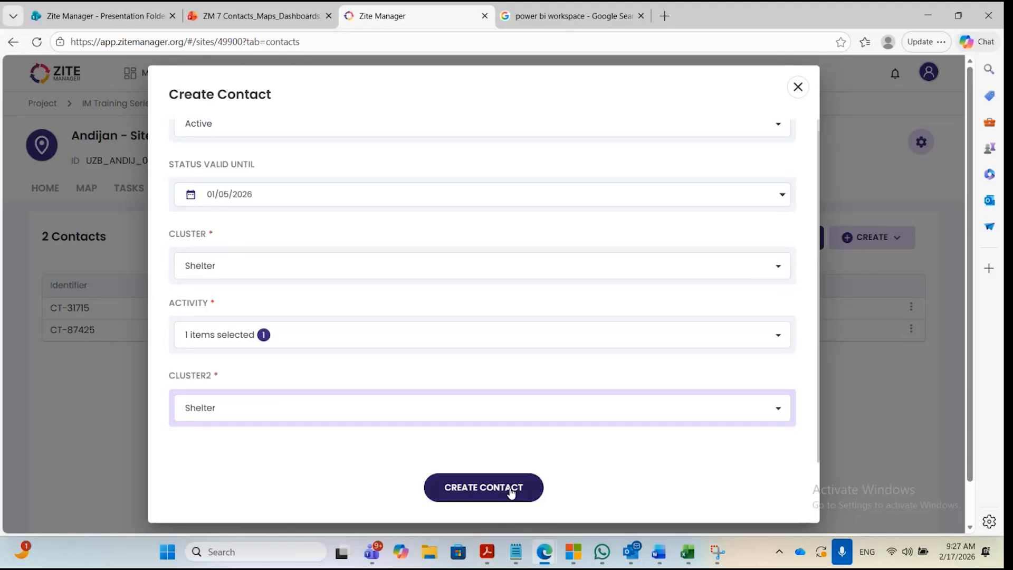
{"action": "left_click", "coordinate": [262, 270]}
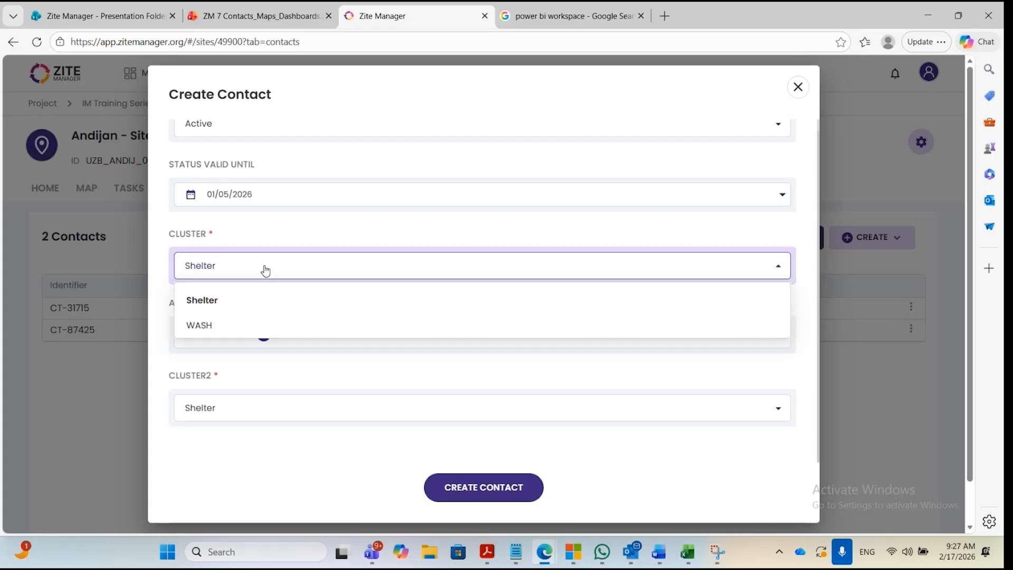
{"action": "left_click", "coordinate": [229, 323]}
Select Hygiene Kit Distribution as the contact's activity and create the contact.
{"action": "left_click", "coordinate": [240, 338]}
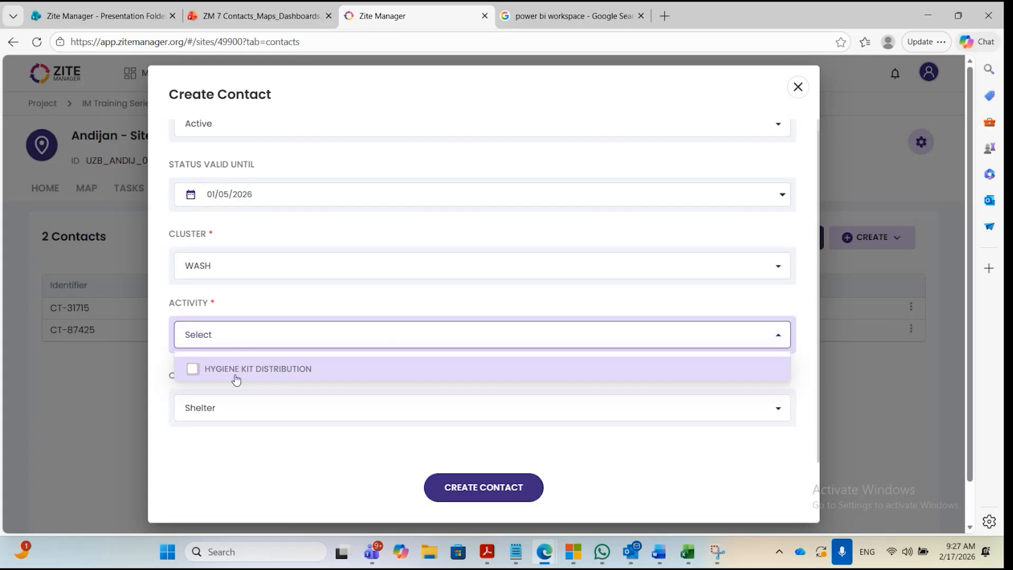
{"action": "left_click", "coordinate": [194, 371]}
{"action": "left_click", "coordinate": [314, 304]}
{"action": "left_click", "coordinate": [482, 486]}
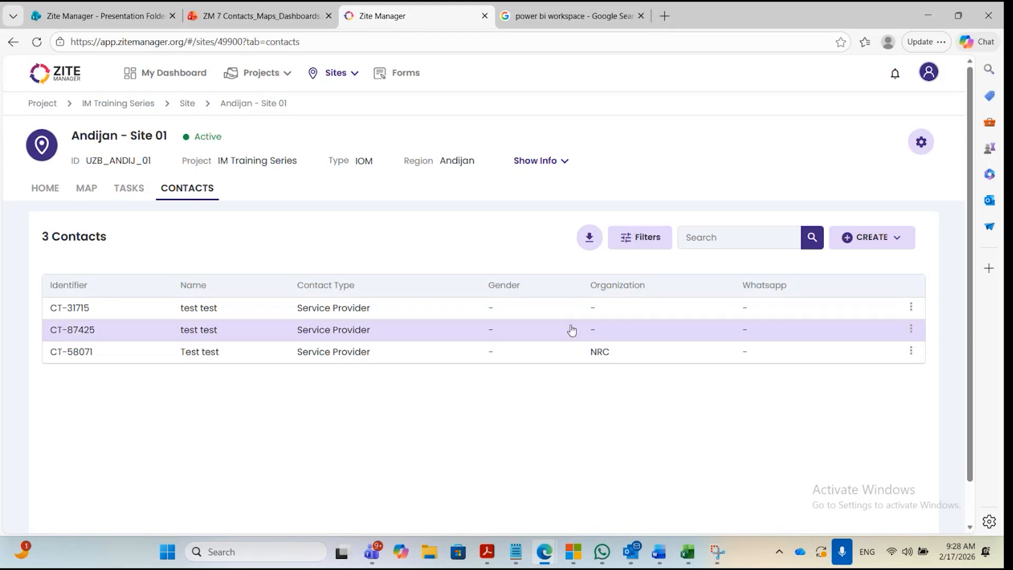
Download the contact list of Andijan - Site 01.
{"action": "left_click", "coordinate": [589, 238]}
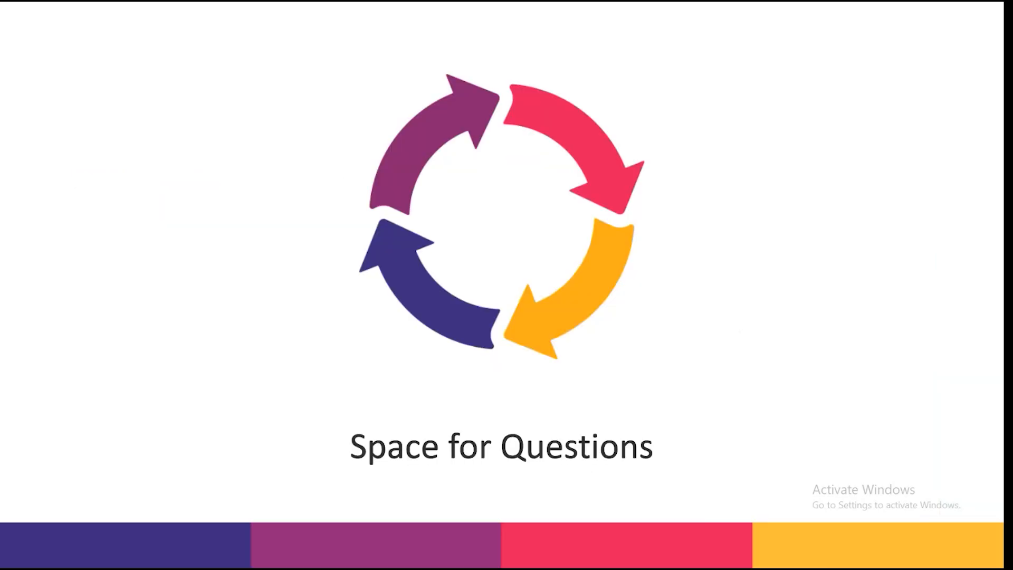
{"action": "key", "text": "Right"}
{"action": "key", "text": "Left"}
{"action": "key", "text": "Right"}
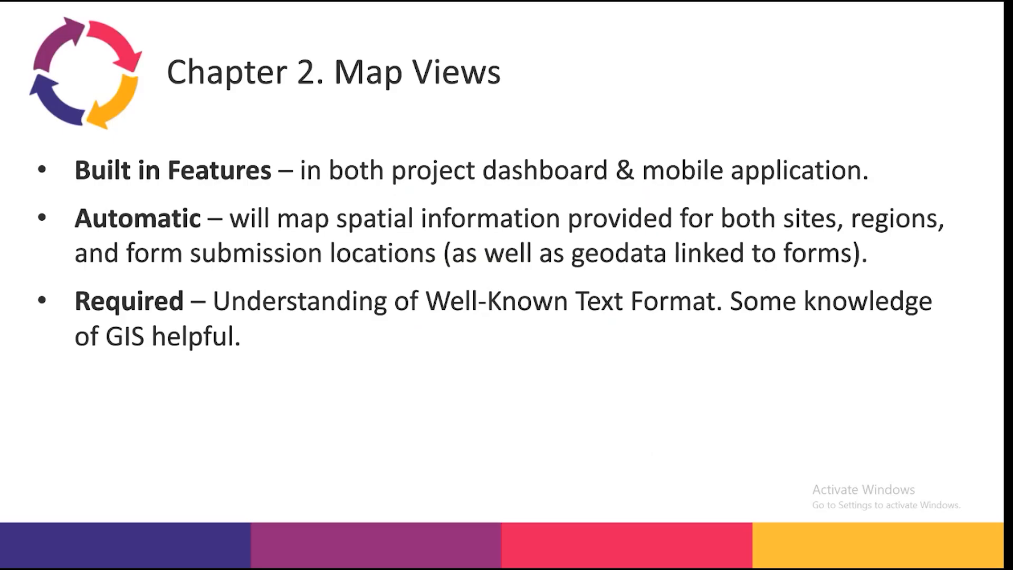
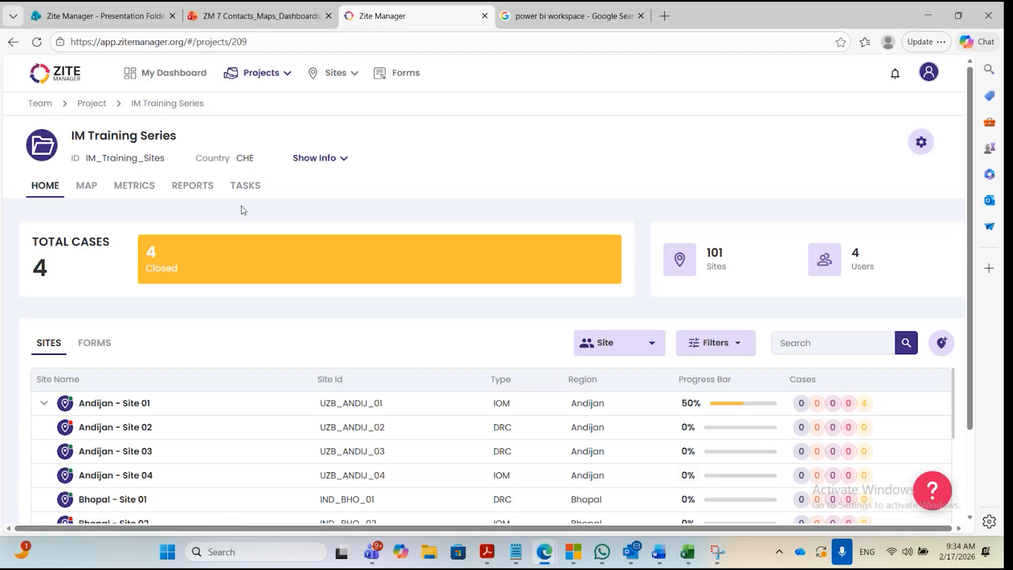
Open the map of the IM Training Series project and start a new map view.
{"action": "left_click", "coordinate": [84, 187]}
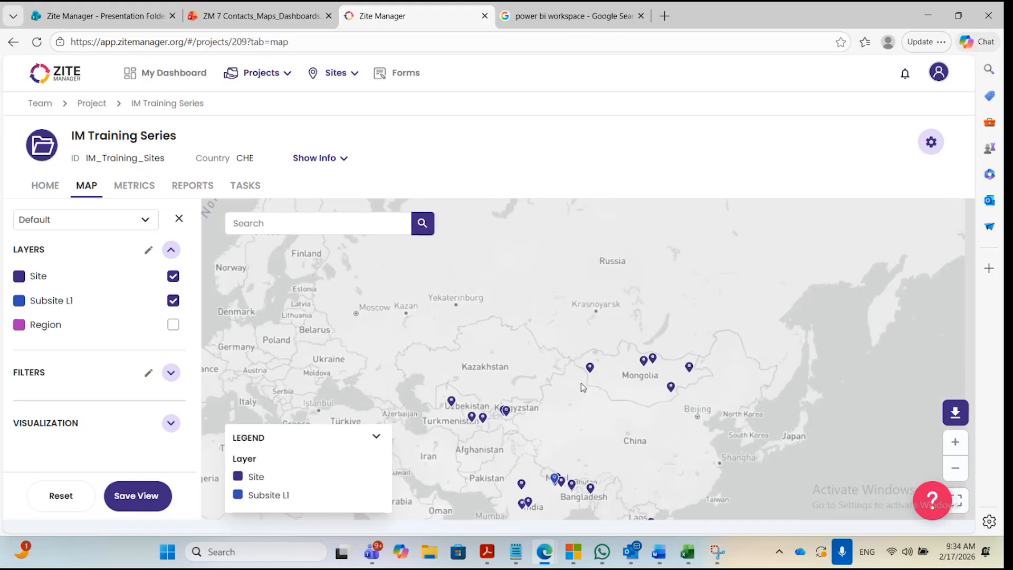
{"action": "left_click_drag", "start_coordinate": [581, 382], "coordinate": [622, 272]}
{"action": "scroll", "coordinate": [622, 339], "scroll_direction": "up", "scroll_amount": 3}
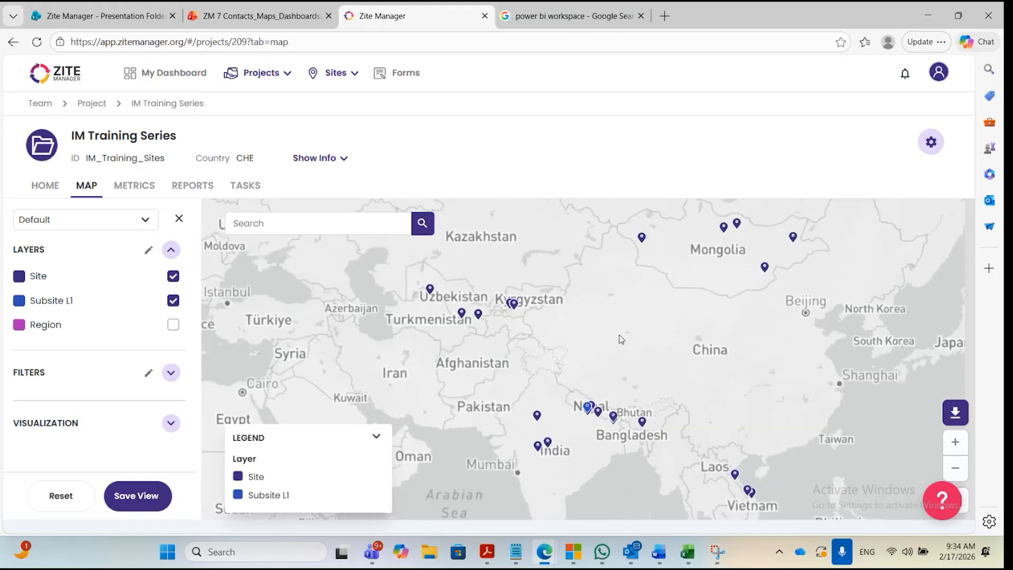
{"action": "scroll", "coordinate": [621, 339], "scroll_direction": "down", "scroll_amount": 2}
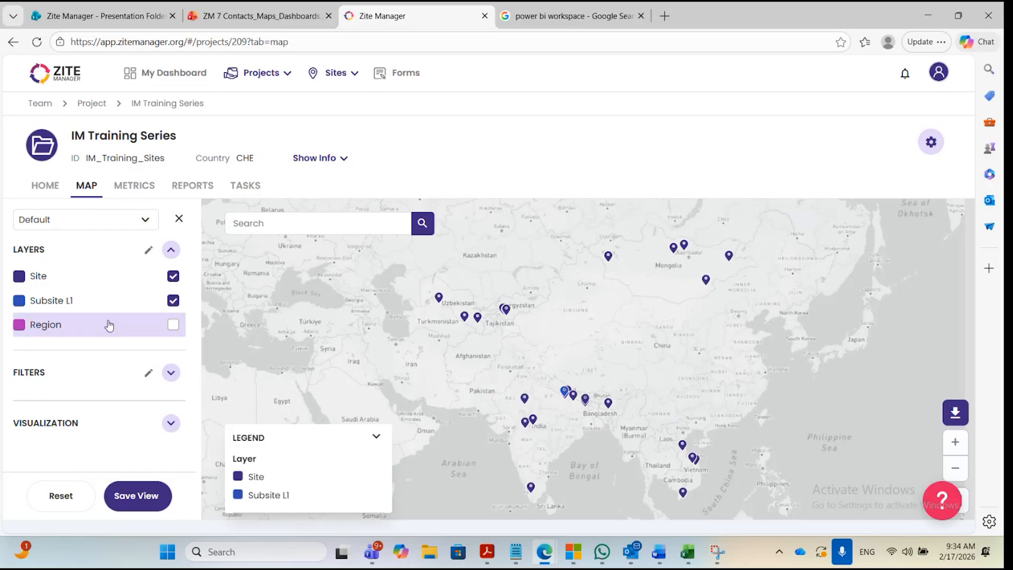
{"action": "left_click", "coordinate": [145, 224]}
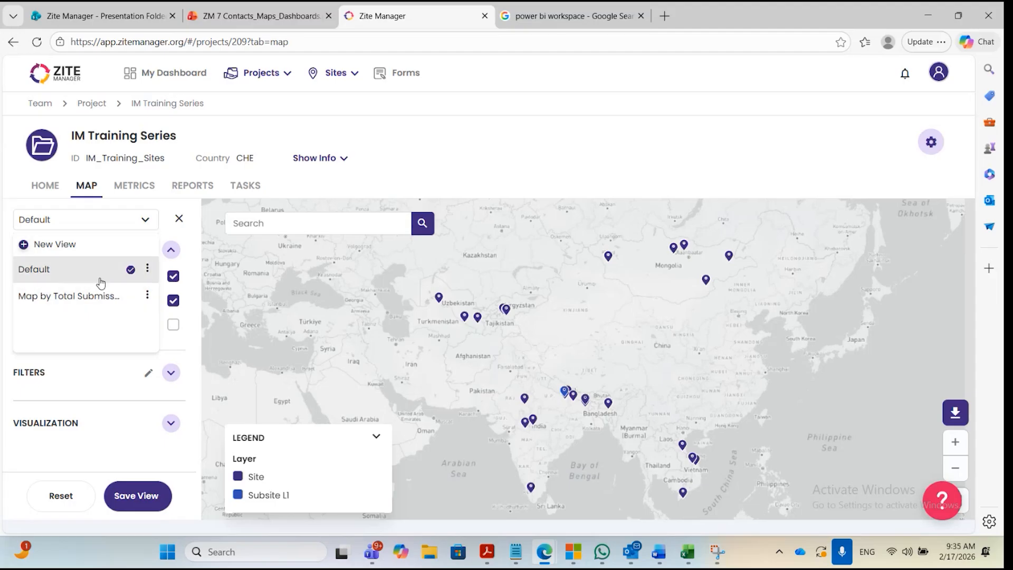
{"action": "left_click", "coordinate": [73, 254]}
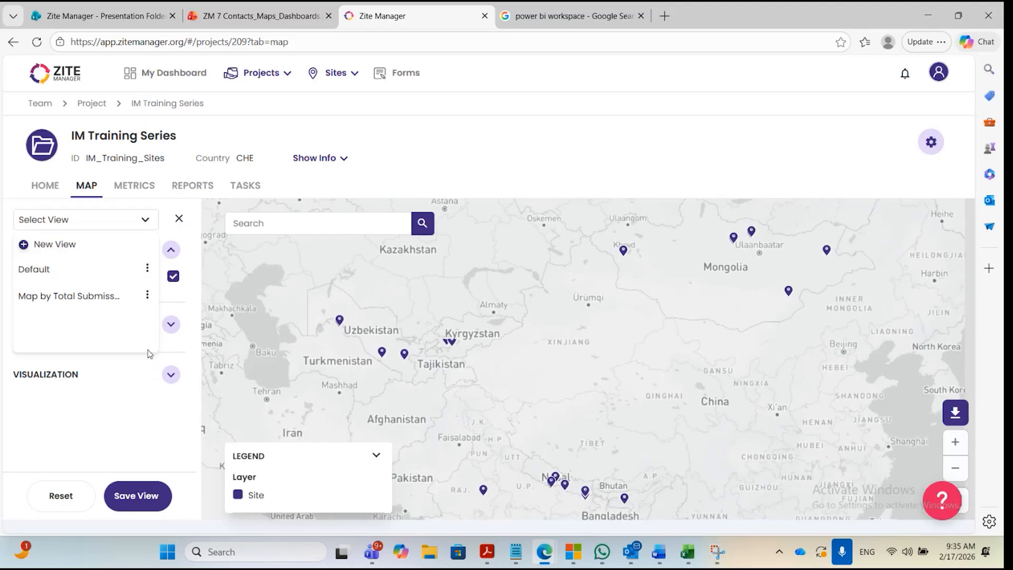
{"action": "left_click", "coordinate": [193, 246]}
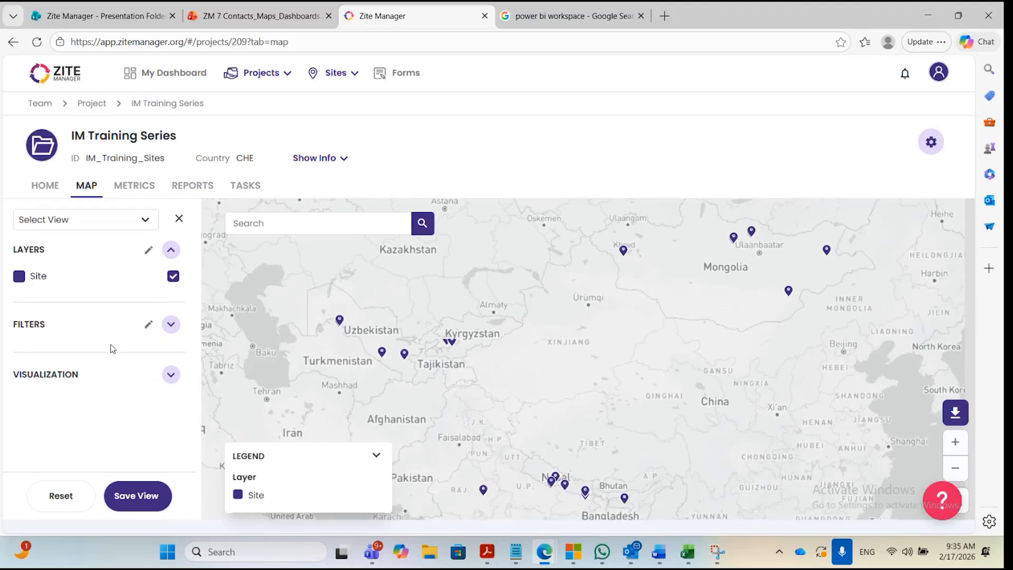
{"action": "scroll", "coordinate": [493, 369], "scroll_direction": "down", "scroll_amount": 3}
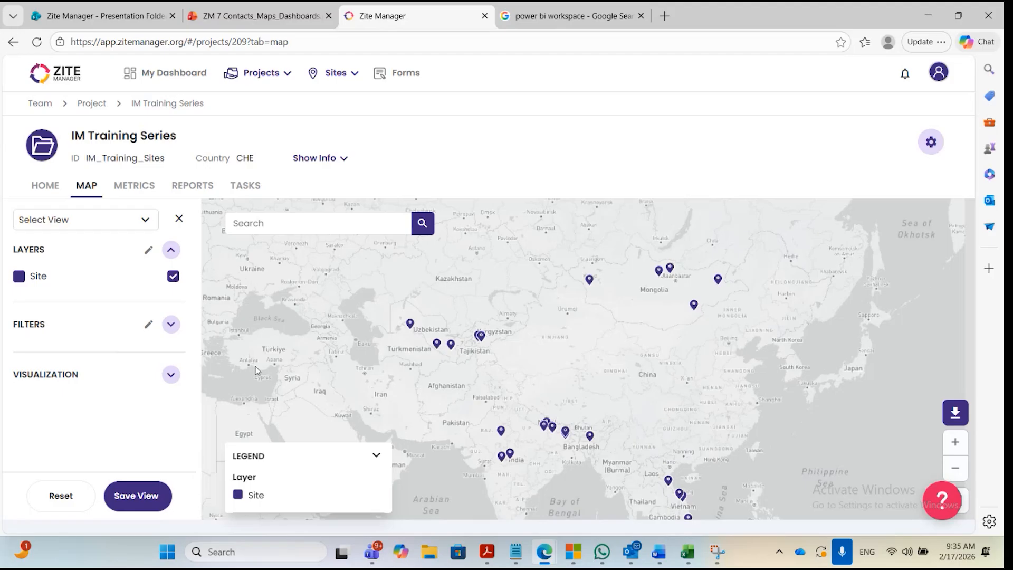
Expand the map's Site Type filter and exclude sites that have no site type assigned.
{"action": "left_click", "coordinate": [170, 325]}
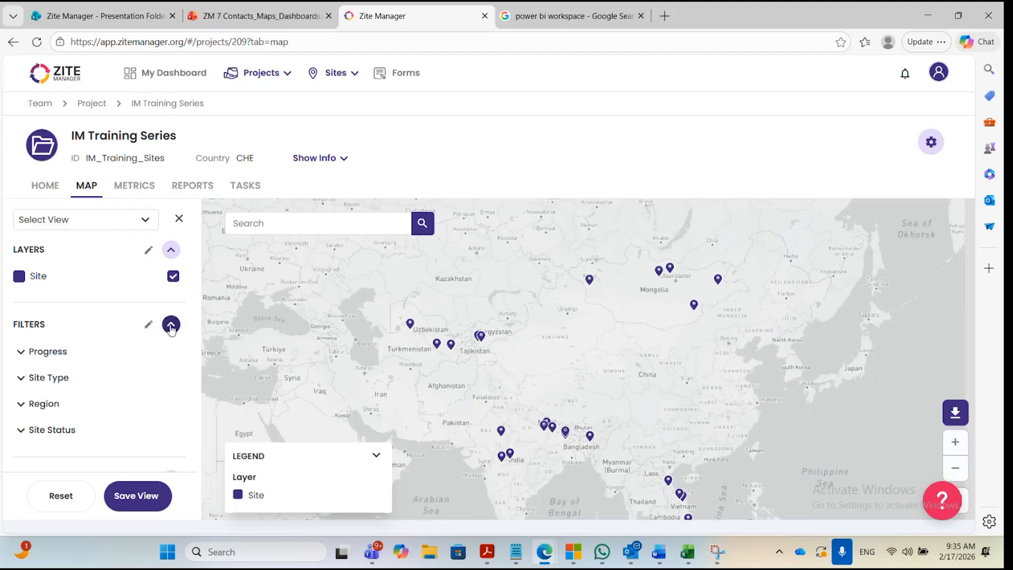
{"action": "scroll", "coordinate": [165, 335], "scroll_direction": "down", "scroll_amount": 1}
{"action": "left_click", "coordinate": [48, 357]}
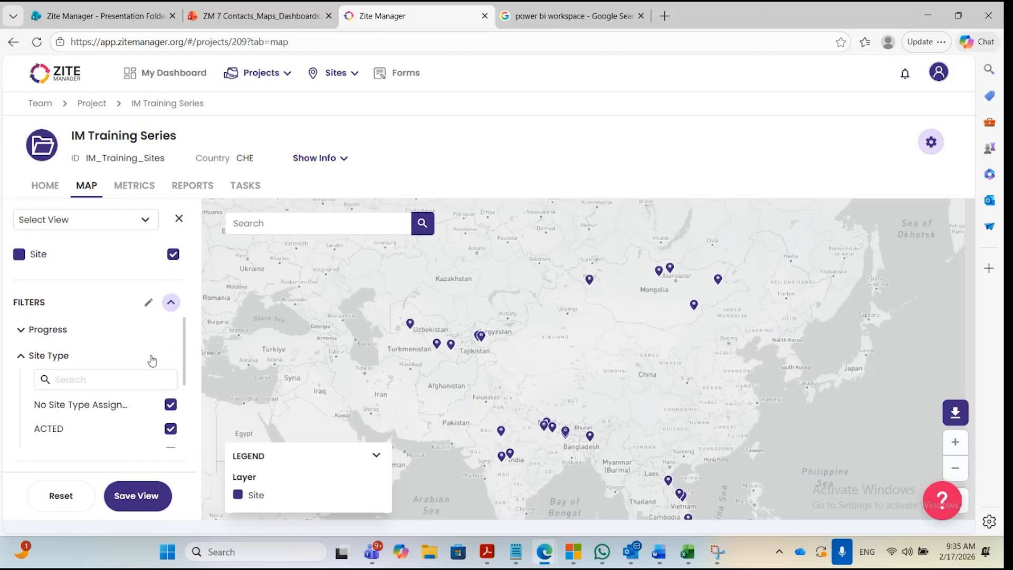
{"action": "scroll", "coordinate": [153, 357], "scroll_direction": "down", "scroll_amount": 2}
{"action": "scroll", "coordinate": [143, 410], "scroll_direction": "up", "scroll_amount": 2}
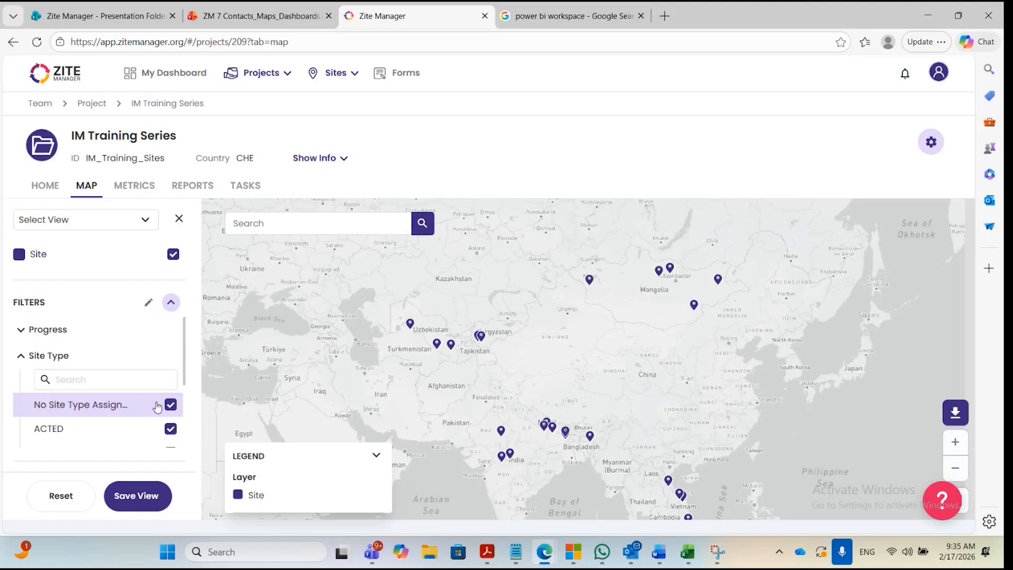
{"action": "scroll", "coordinate": [91, 373], "scroll_direction": "down", "scroll_amount": 1}
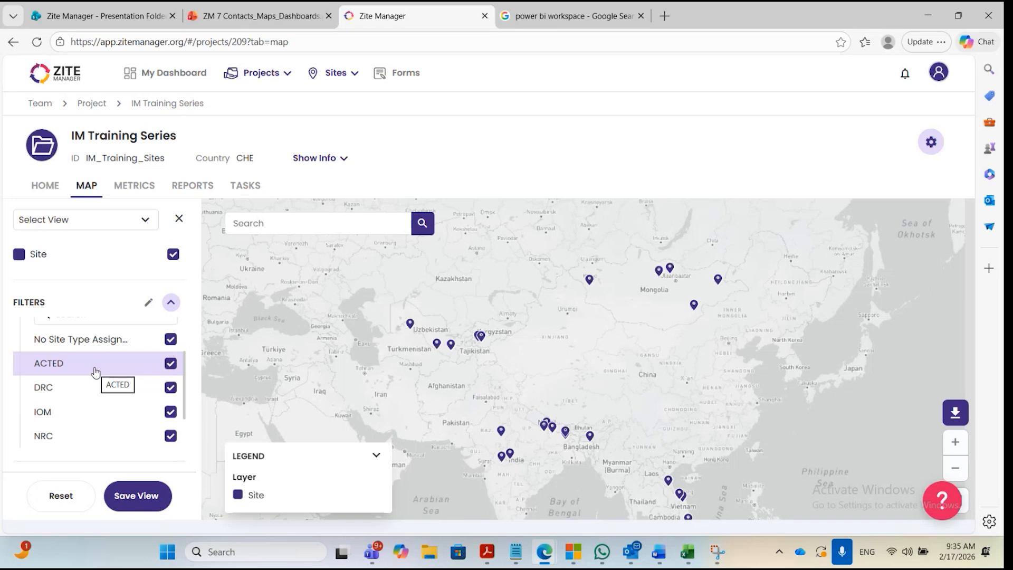
{"action": "scroll", "coordinate": [95, 371], "scroll_direction": "up", "scroll_amount": 1}
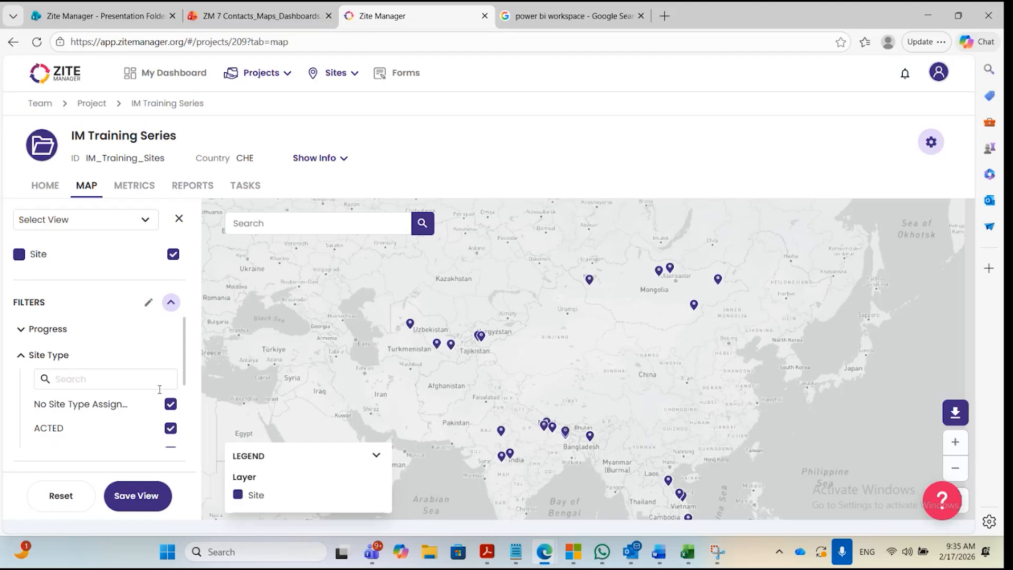
{"action": "scroll", "coordinate": [162, 395], "scroll_direction": "down", "scroll_amount": 2}
{"action": "scroll", "coordinate": [162, 395], "scroll_direction": "up", "scroll_amount": 2}
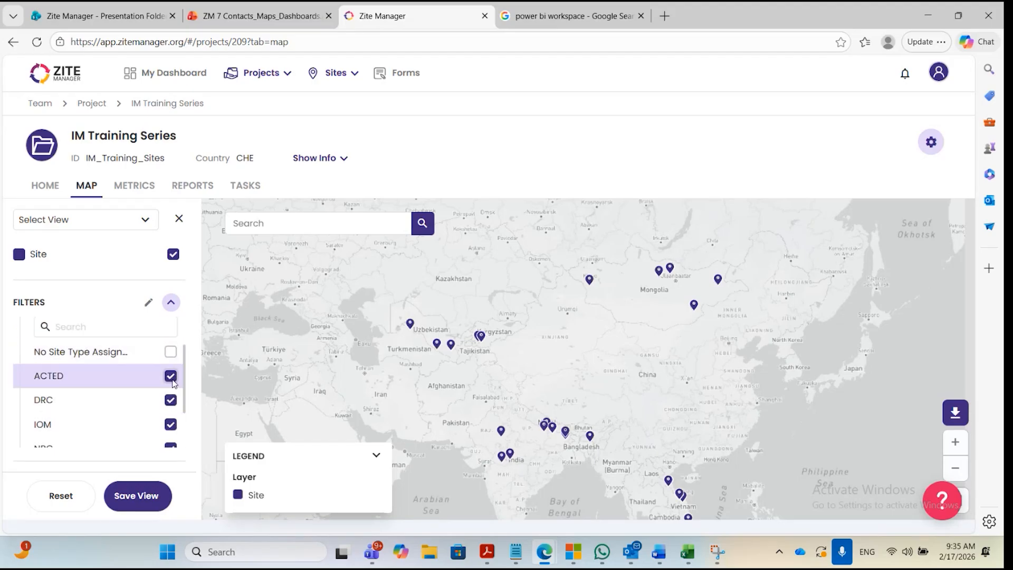
Exclude DRC, IOM and NRC in the Site Type filter so that only ACTED stays selected.
{"action": "left_click", "coordinate": [171, 376]}
{"action": "left_click", "coordinate": [171, 400]}
{"action": "scroll", "coordinate": [186, 408], "scroll_direction": "down", "scroll_amount": 1}
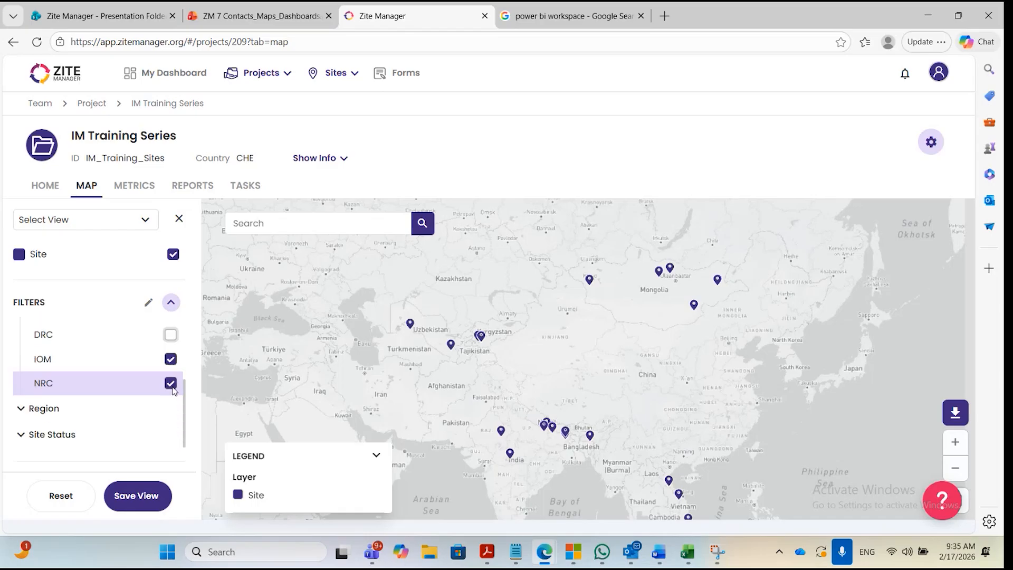
{"action": "left_click", "coordinate": [158, 359]}
{"action": "left_click", "coordinate": [157, 384]}
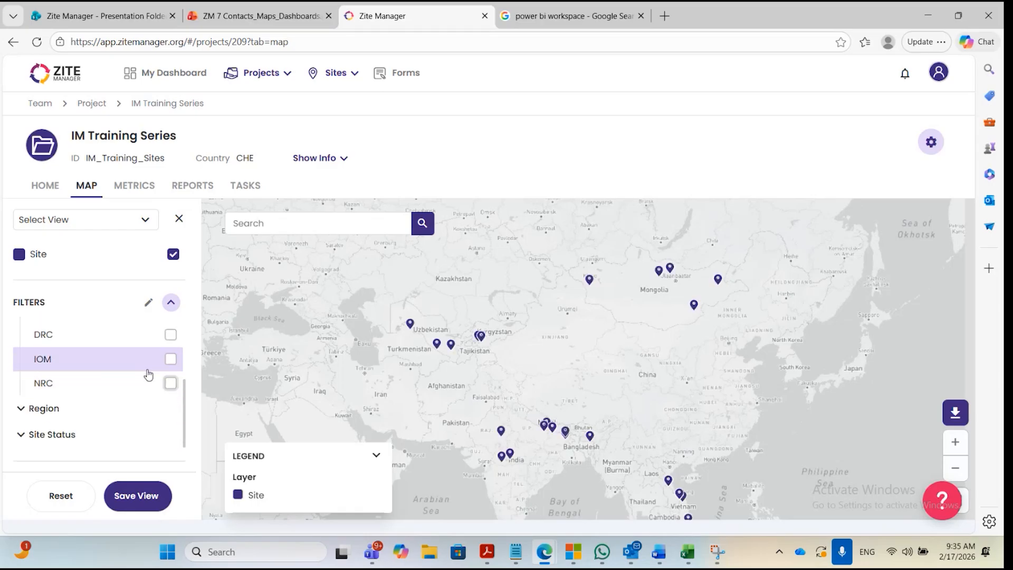
{"action": "scroll", "coordinate": [157, 379], "scroll_direction": "up", "scroll_amount": 2}
{"action": "left_click", "coordinate": [170, 376]}
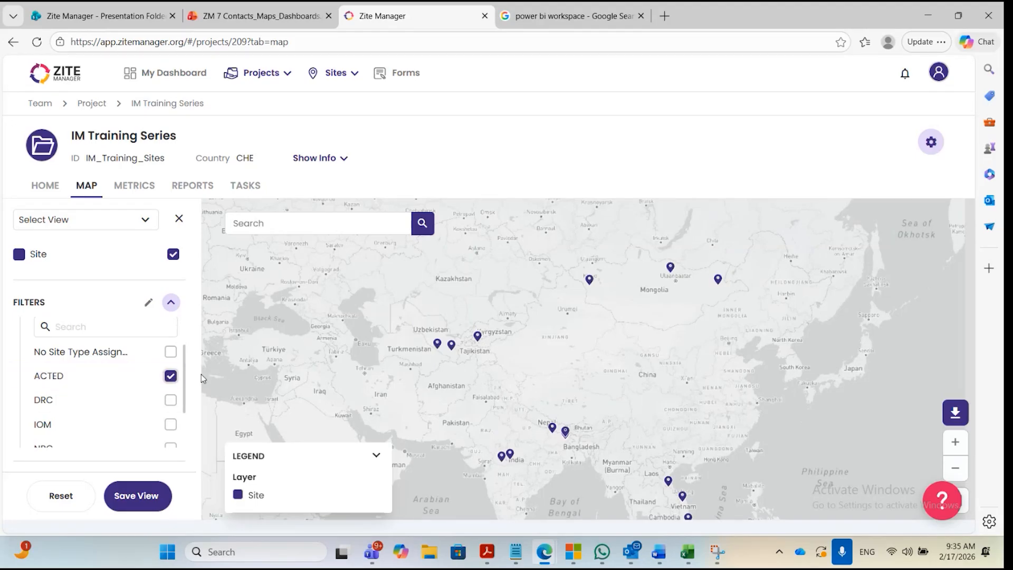
{"action": "left_click", "coordinate": [170, 376]}
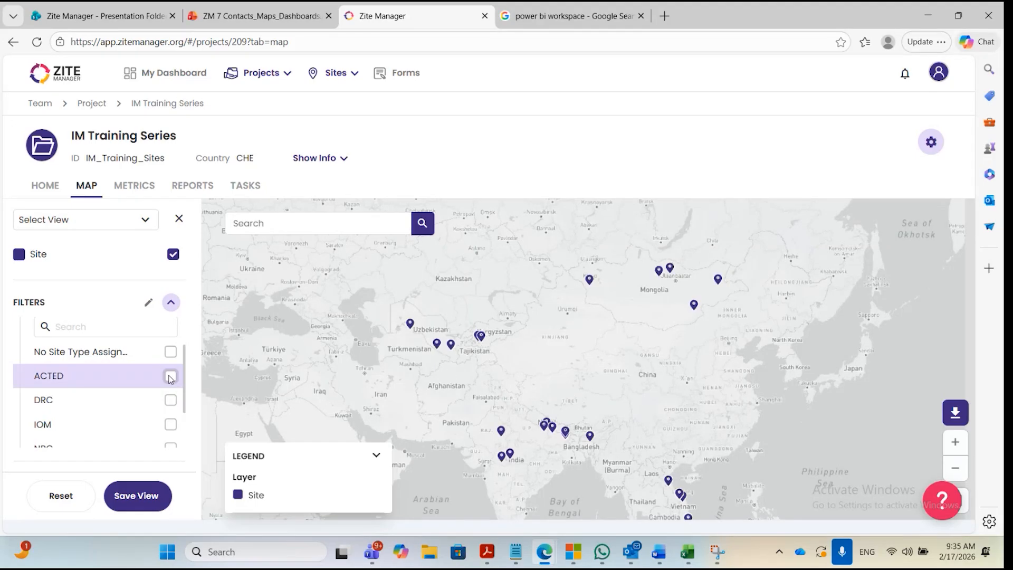
{"action": "left_click", "coordinate": [170, 377]}
{"action": "scroll", "coordinate": [171, 364], "scroll_direction": "up", "scroll_amount": 1}
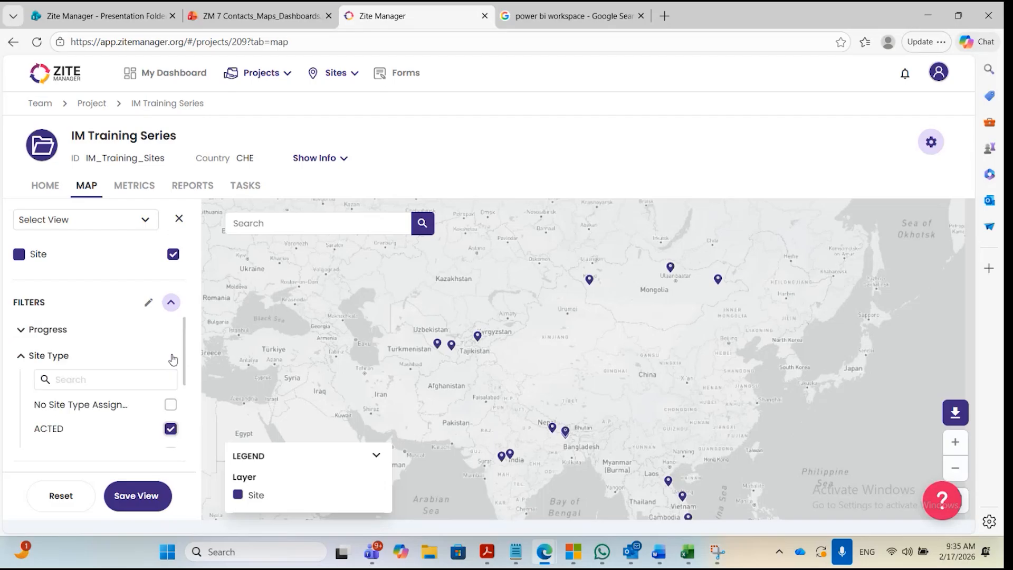
Check the Region filter's options, and exclude sites with no status assigned in the Site Status filter.
{"action": "left_click", "coordinate": [20, 359]}
{"action": "left_click", "coordinate": [20, 382]}
{"action": "scroll", "coordinate": [26, 378], "scroll_direction": "down", "scroll_amount": 3}
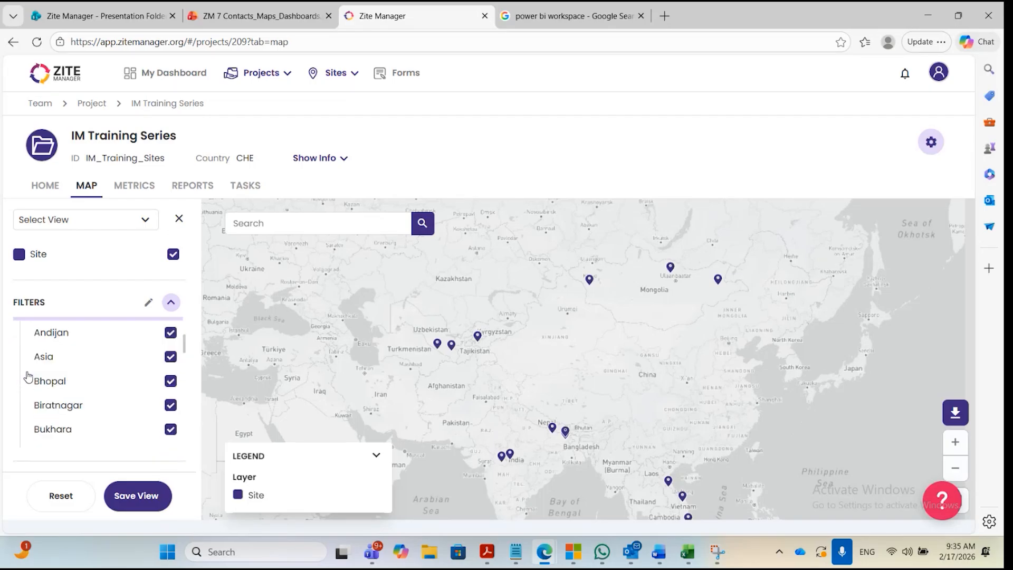
{"action": "scroll", "coordinate": [28, 376], "scroll_direction": "up", "scroll_amount": 3}
{"action": "left_click", "coordinate": [24, 381]}
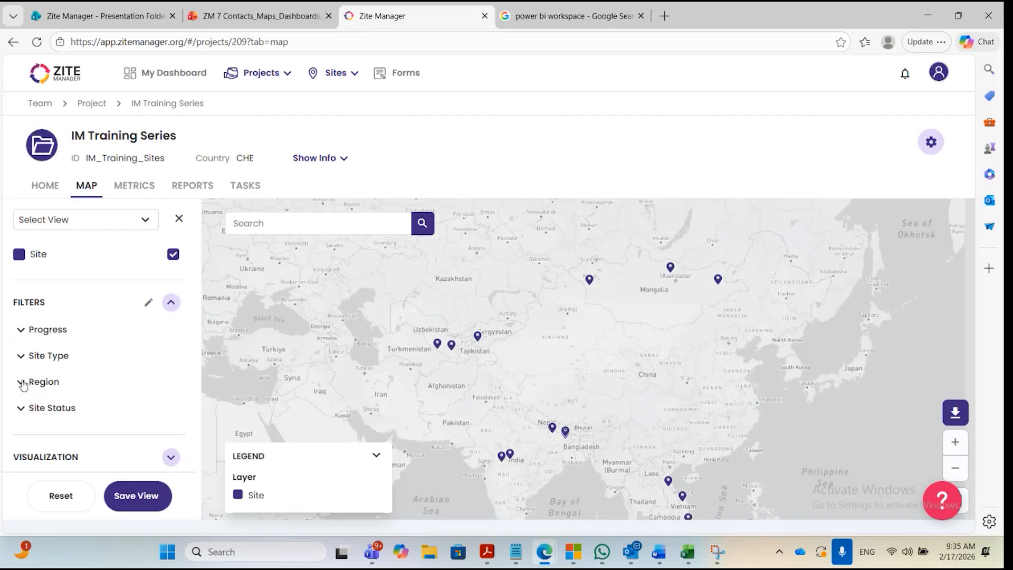
{"action": "left_click", "coordinate": [24, 411]}
{"action": "scroll", "coordinate": [74, 396], "scroll_direction": "down", "scroll_amount": 3}
{"action": "scroll", "coordinate": [91, 396], "scroll_direction": "up", "scroll_amount": 1}
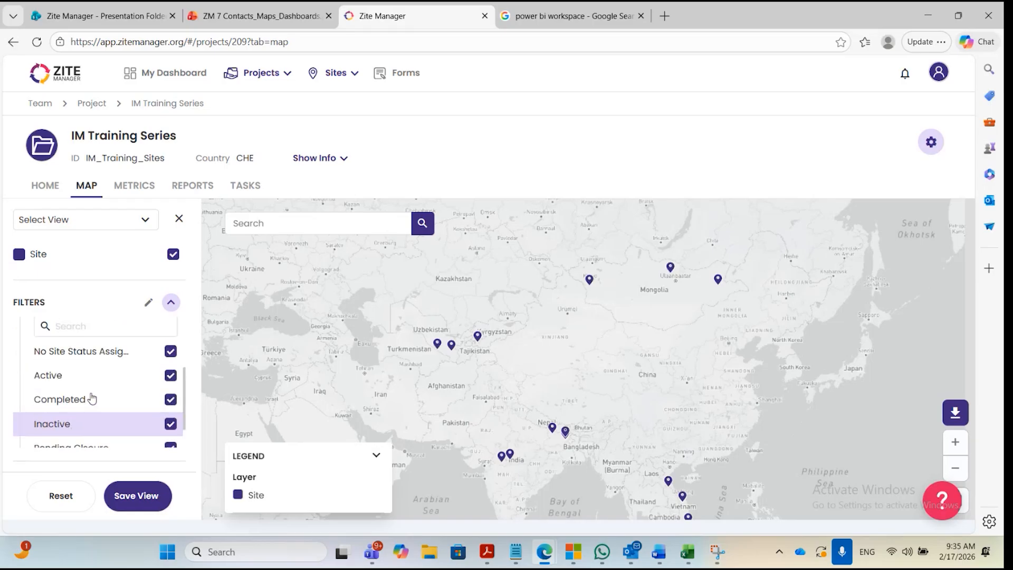
{"action": "scroll", "coordinate": [106, 398], "scroll_direction": "up", "scroll_amount": 1}
{"action": "left_click", "coordinate": [170, 390]}
{"action": "scroll", "coordinate": [170, 410], "scroll_direction": "down", "scroll_amount": 2}
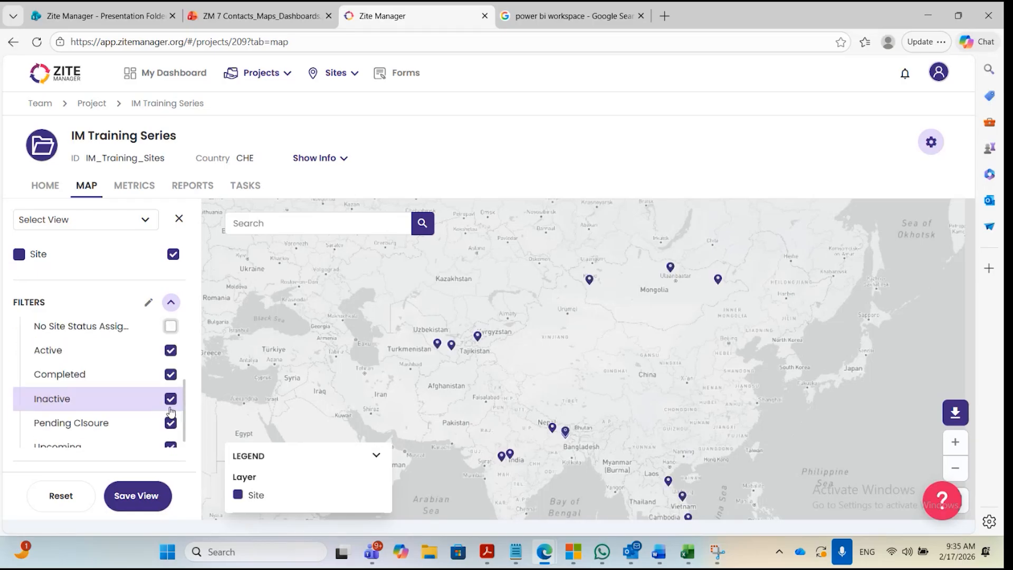
Exclude Completed, Inactive, Pending Clsoure and Upcoming in the Site Status filter so that only Active stays selected.
{"action": "left_click", "coordinate": [170, 351]}
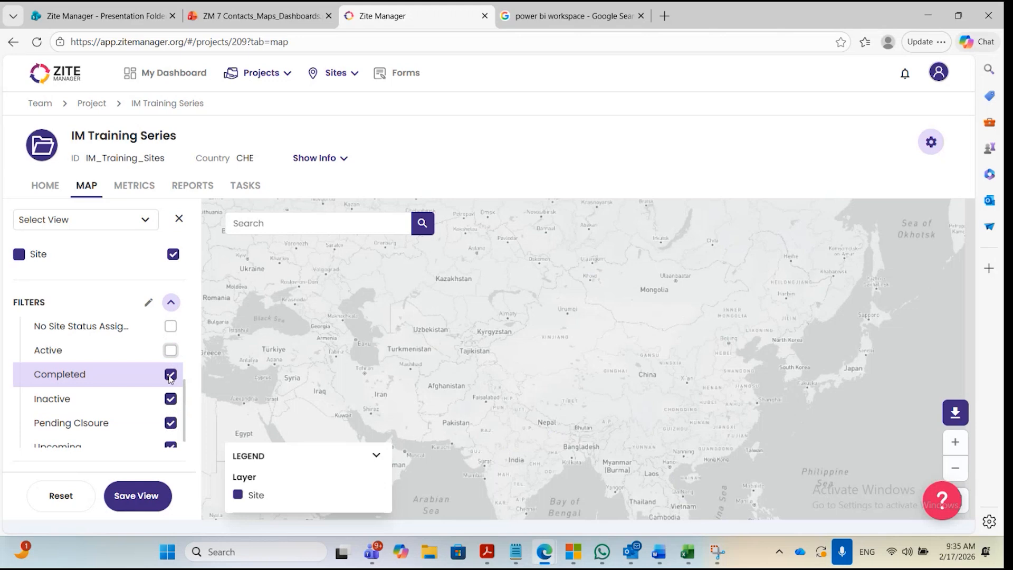
{"action": "left_click", "coordinate": [170, 375]}
{"action": "scroll", "coordinate": [170, 383], "scroll_direction": "down", "scroll_amount": 1}
{"action": "left_click", "coordinate": [170, 387]}
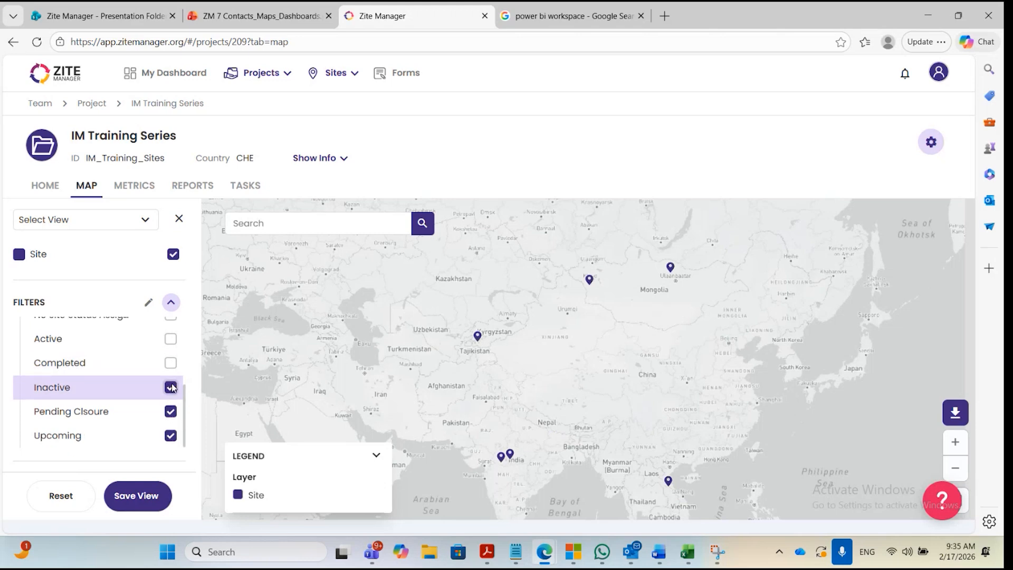
{"action": "left_click", "coordinate": [171, 436]}
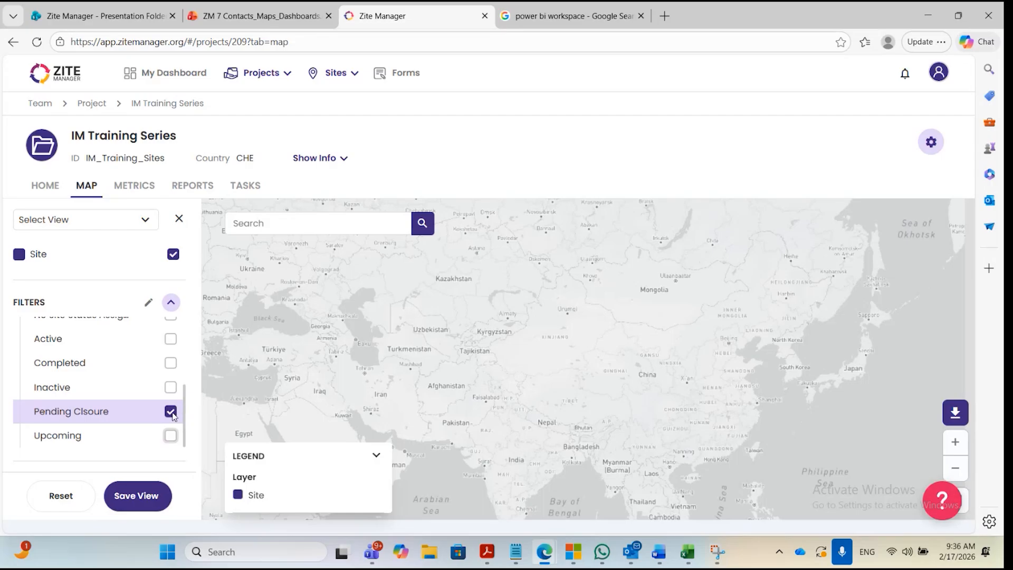
{"action": "left_click", "coordinate": [170, 412]}
{"action": "left_click", "coordinate": [172, 346]}
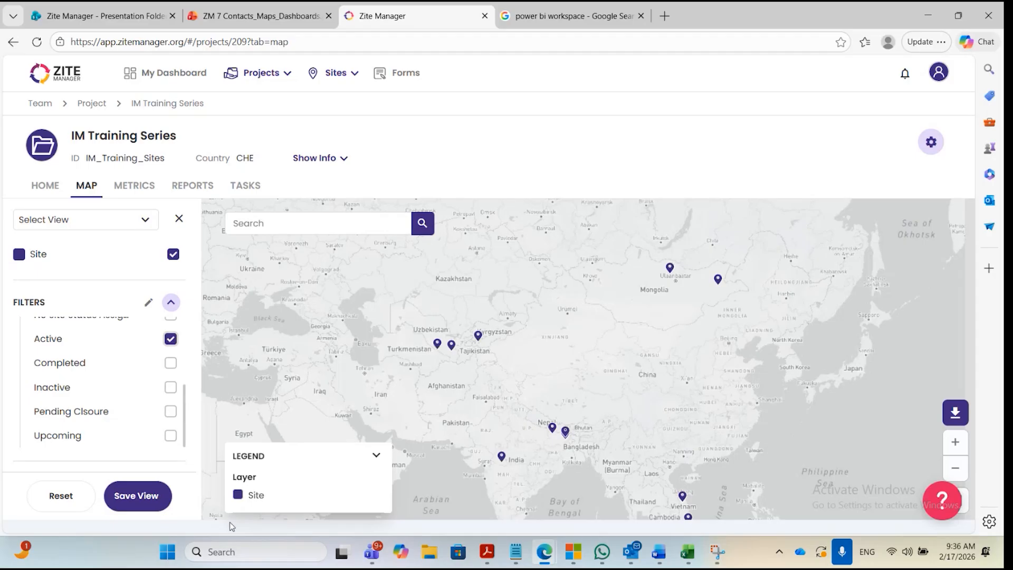
Save the filtered map as a view named "Active ACTED sites".
{"action": "scroll", "coordinate": [152, 459], "scroll_direction": "down", "scroll_amount": 1}
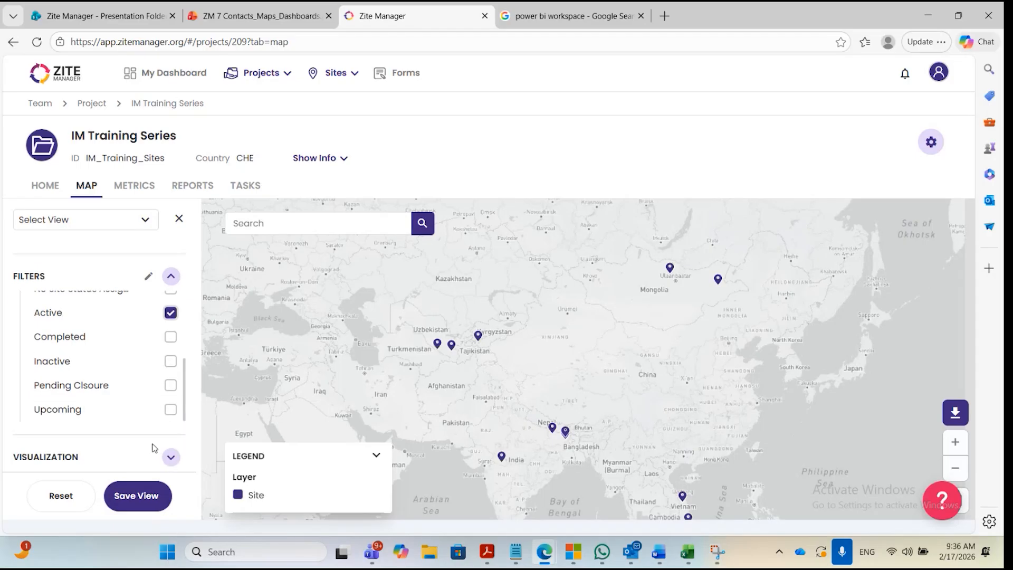
{"action": "scroll", "coordinate": [153, 448], "scroll_direction": "up", "scroll_amount": 2}
{"action": "left_click", "coordinate": [146, 496]}
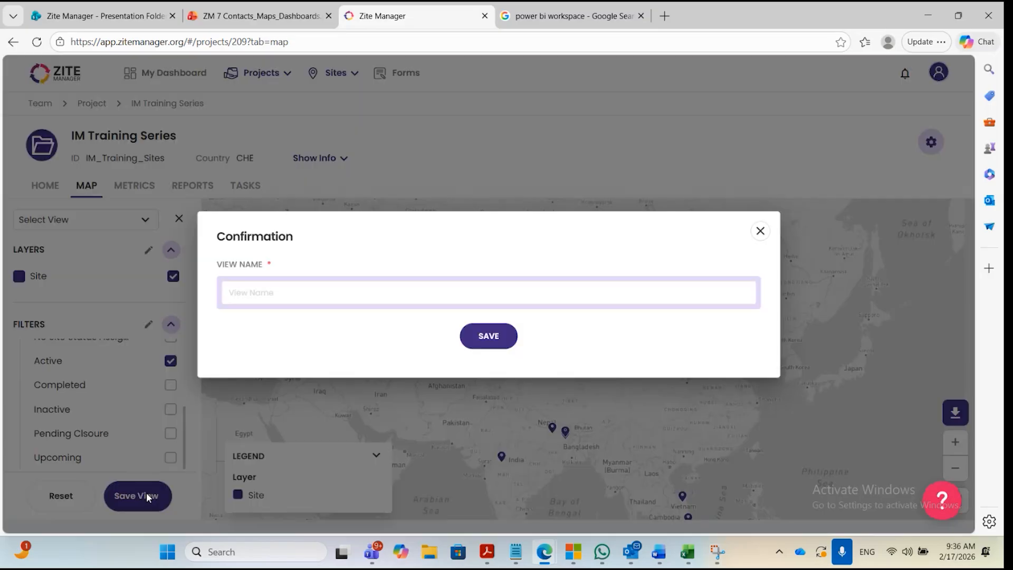
{"action": "type", "text": "Ac"}
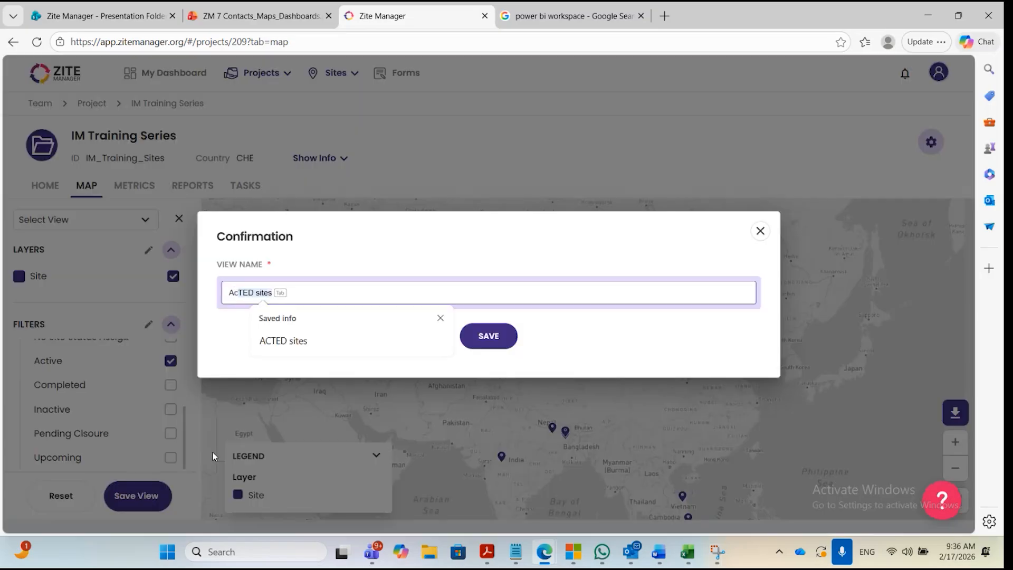
{"action": "type", "text": "tive AcCTED sites"}
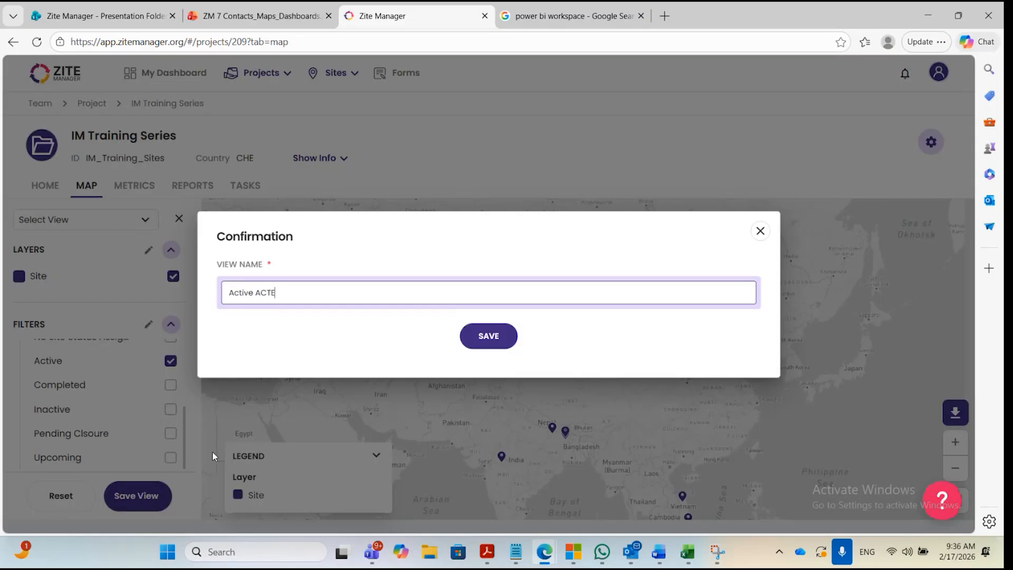
{"action": "left_click", "coordinate": [480, 340]}
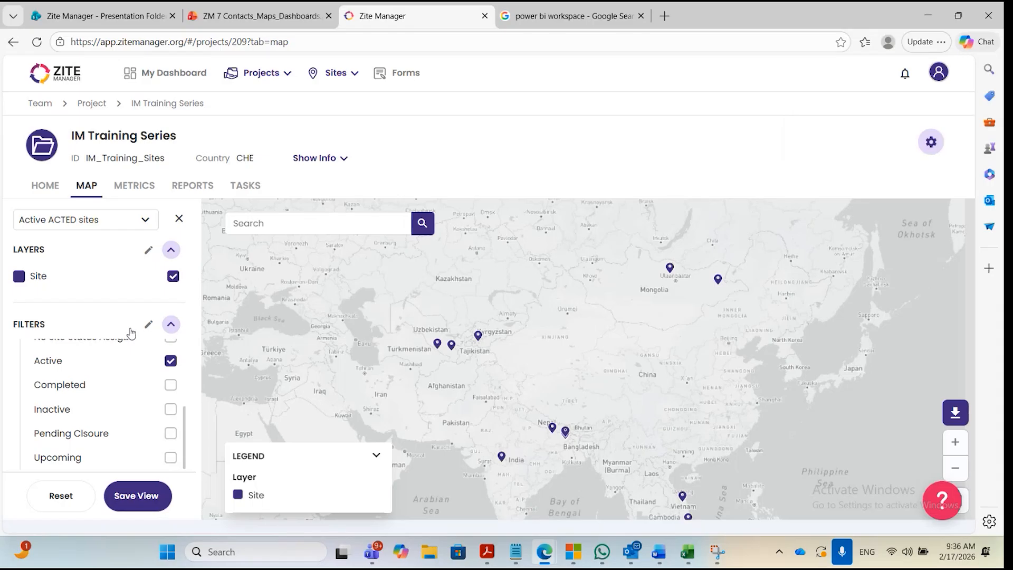
Start another new map view and collapse its Site Status filter.
{"action": "left_click", "coordinate": [150, 224]}
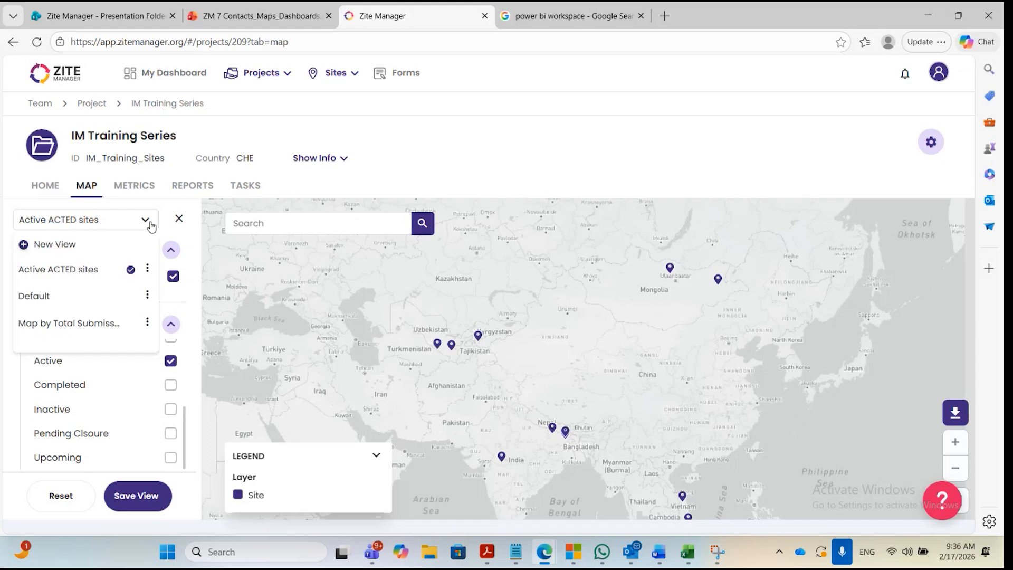
{"action": "left_click", "coordinate": [57, 243]}
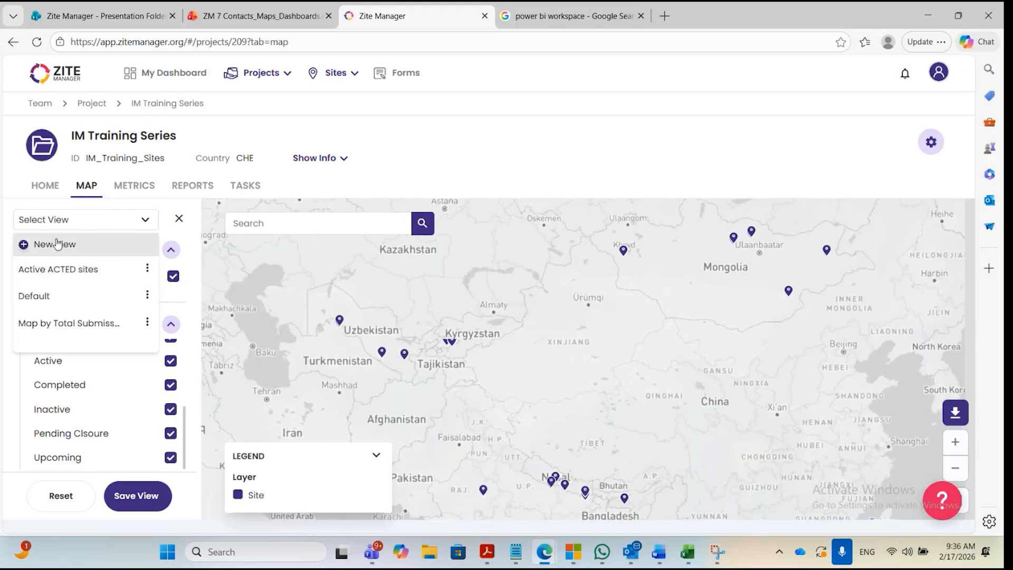
{"action": "left_click", "coordinate": [289, 191]}
{"action": "scroll", "coordinate": [132, 380], "scroll_direction": "up", "scroll_amount": 5}
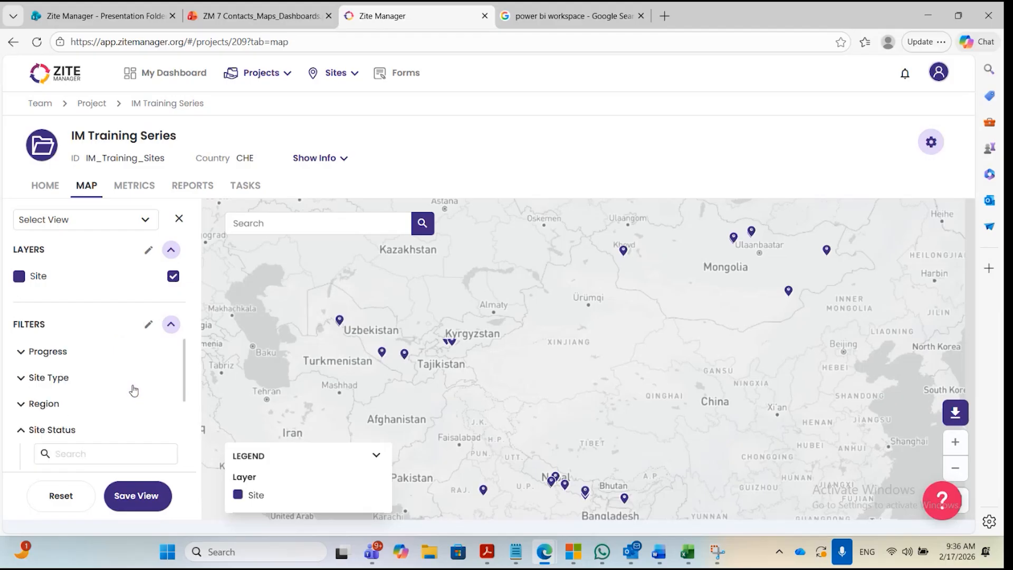
{"action": "scroll", "coordinate": [50, 412], "scroll_direction": "down", "scroll_amount": 2}
{"action": "scroll", "coordinate": [24, 403], "scroll_direction": "up", "scroll_amount": 2}
{"action": "left_click", "coordinate": [21, 429]}
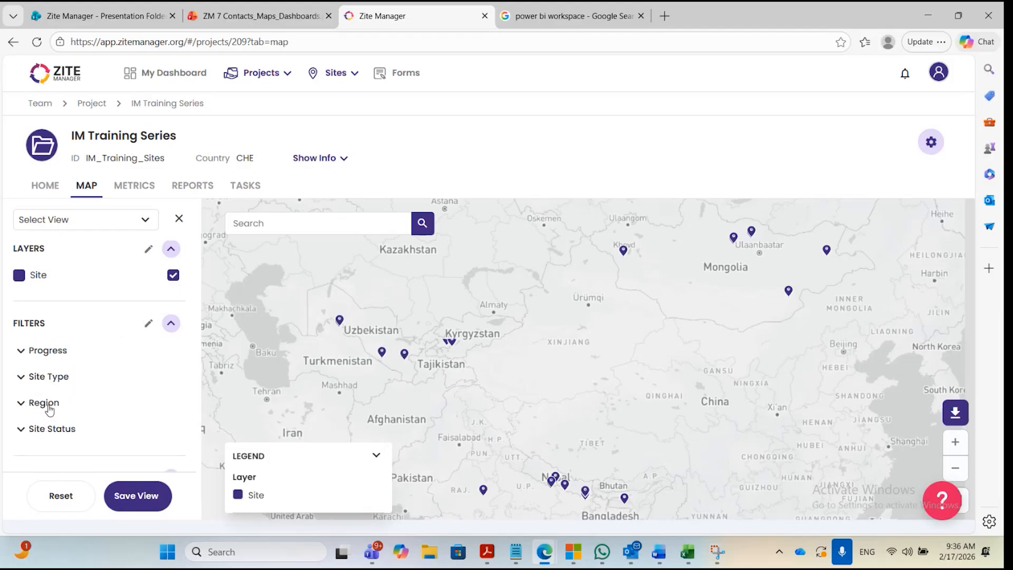
Open the Site Status colours in the map's visualization settings and save the existing colour scheme.
{"action": "scroll", "coordinate": [45, 401], "scroll_direction": "down", "scroll_amount": 1}
{"action": "scroll", "coordinate": [83, 399], "scroll_direction": "up", "scroll_amount": 1}
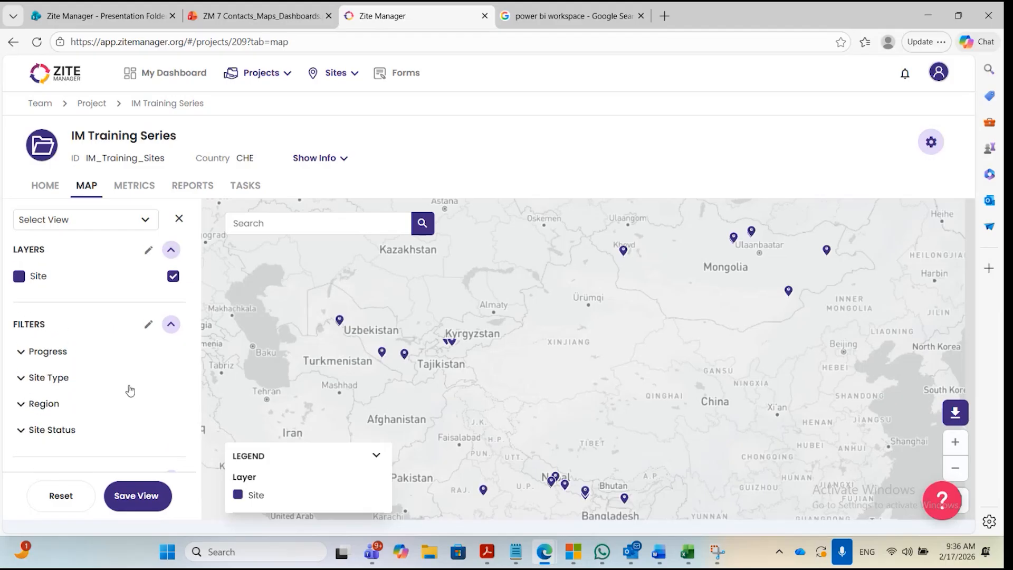
{"action": "left_click", "coordinate": [168, 327]}
{"action": "left_click", "coordinate": [170, 374]}
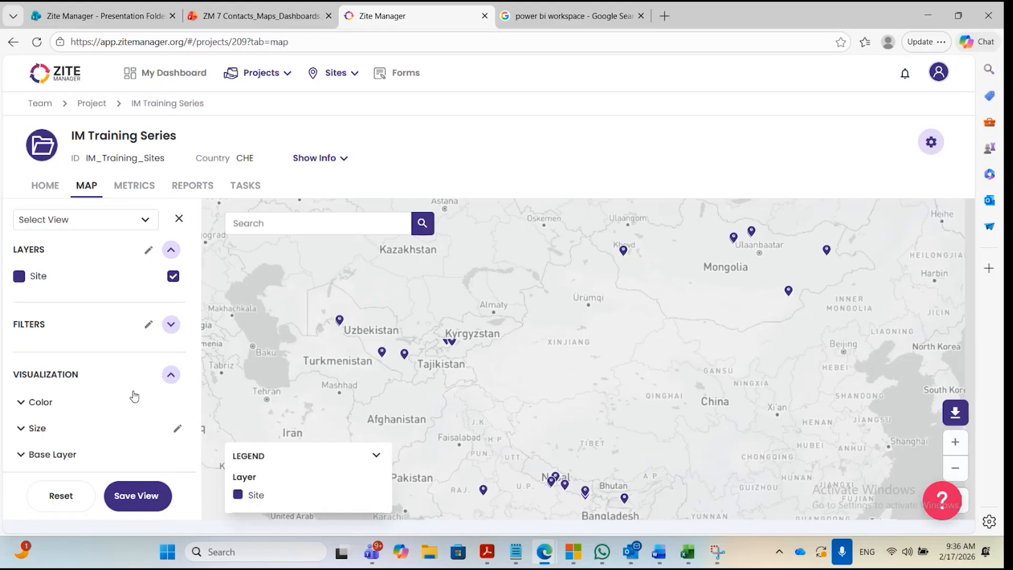
{"action": "left_click", "coordinate": [23, 402]}
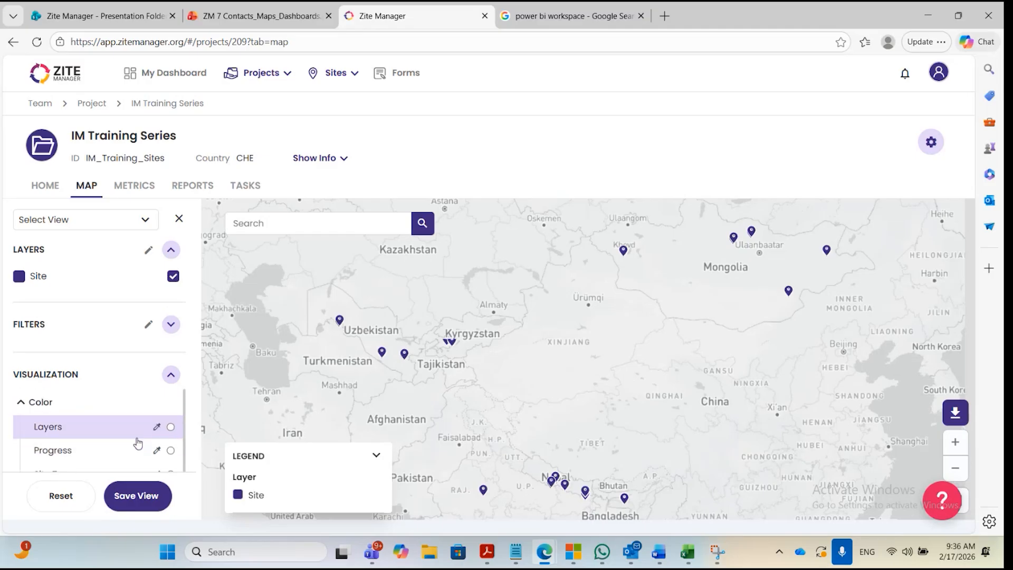
{"action": "scroll", "coordinate": [137, 446], "scroll_direction": "down", "scroll_amount": 2}
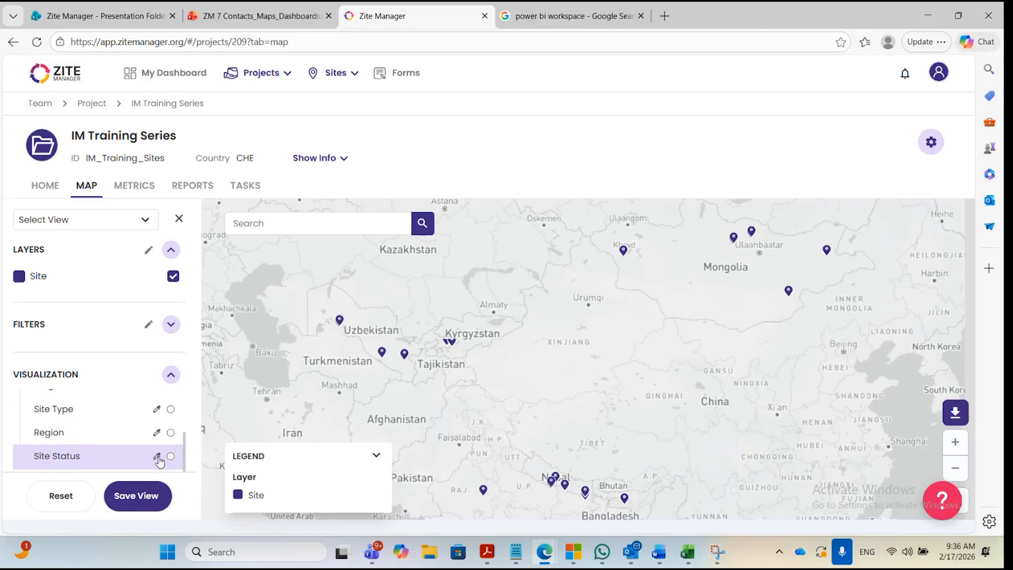
{"action": "left_click", "coordinate": [156, 454]}
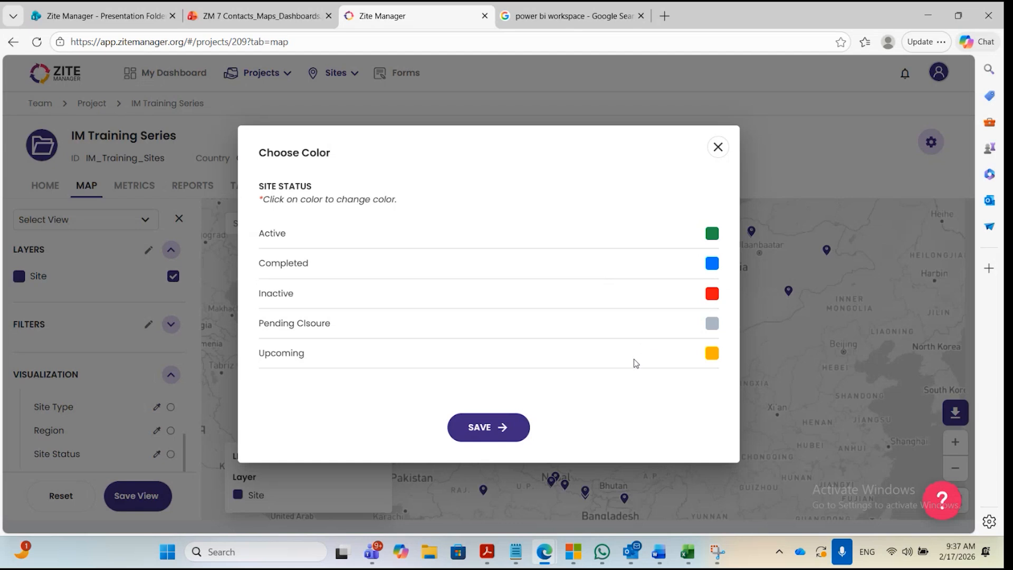
{"action": "left_click", "coordinate": [507, 426]}
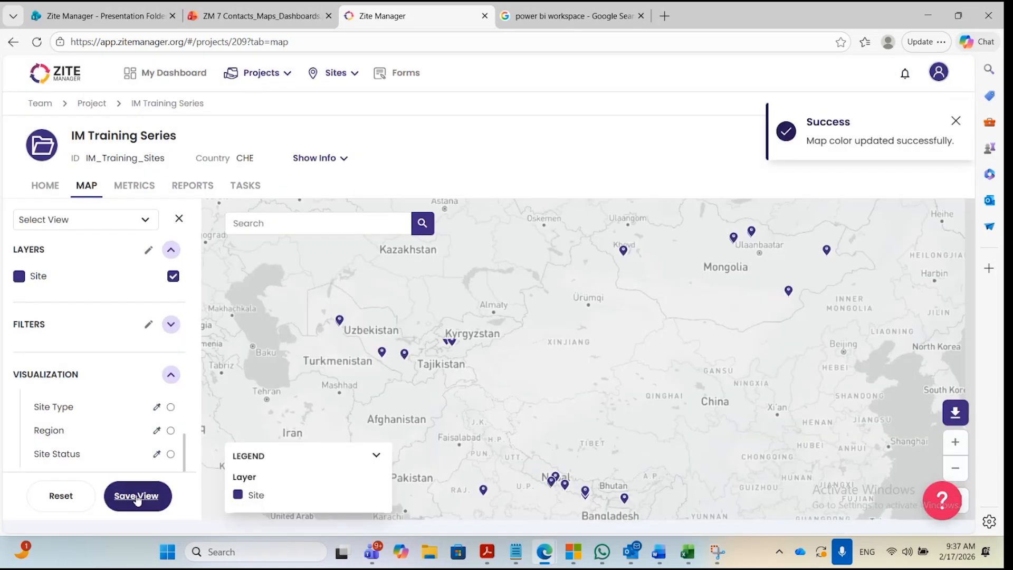
Colour the site markers by Site Status and check the coloured sites across the map.
{"action": "left_click", "coordinate": [171, 454]}
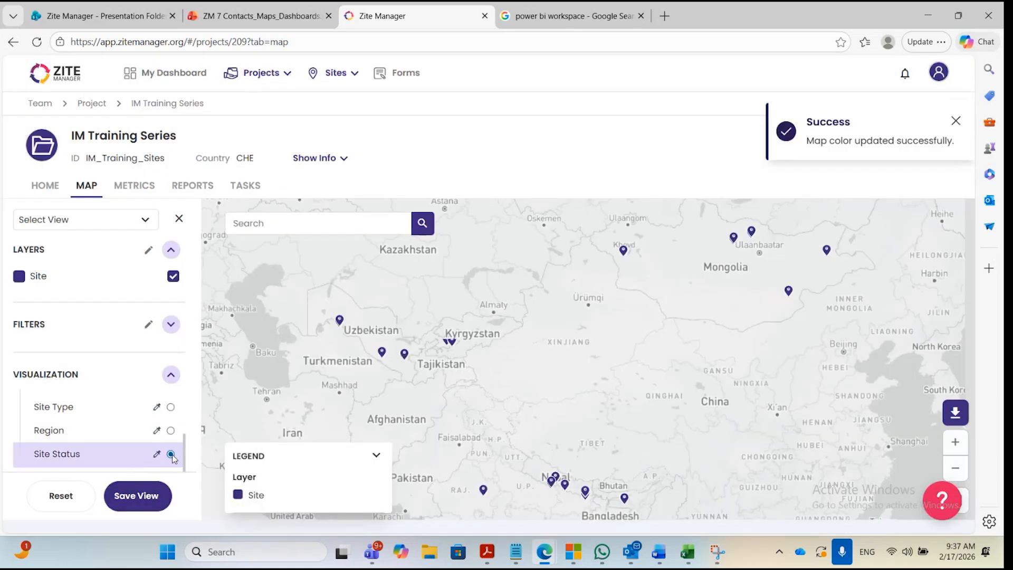
{"action": "left_click_drag", "start_coordinate": [595, 383], "coordinate": [617, 357]}
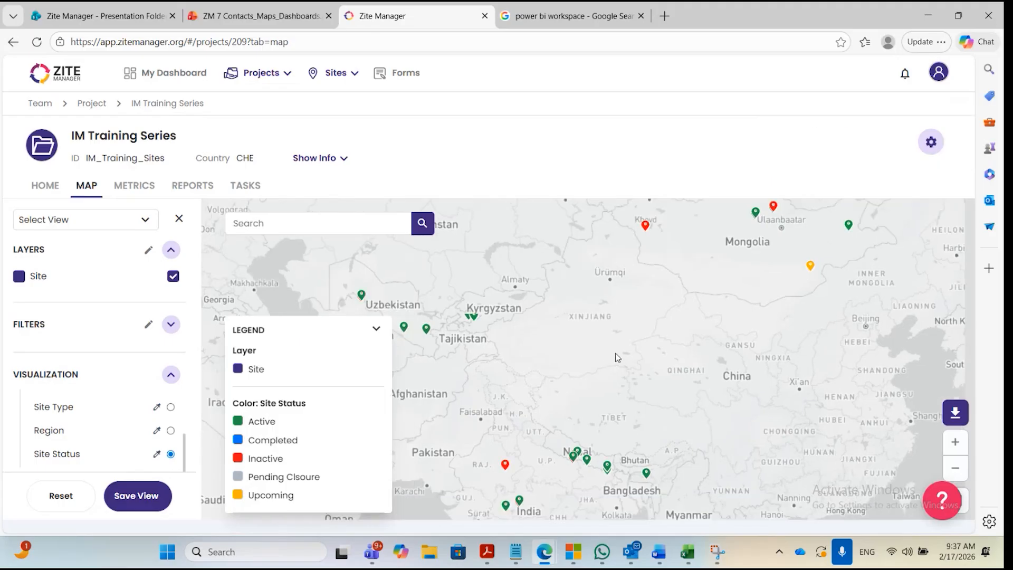
{"action": "scroll", "coordinate": [617, 358], "scroll_direction": "down", "scroll_amount": 2}
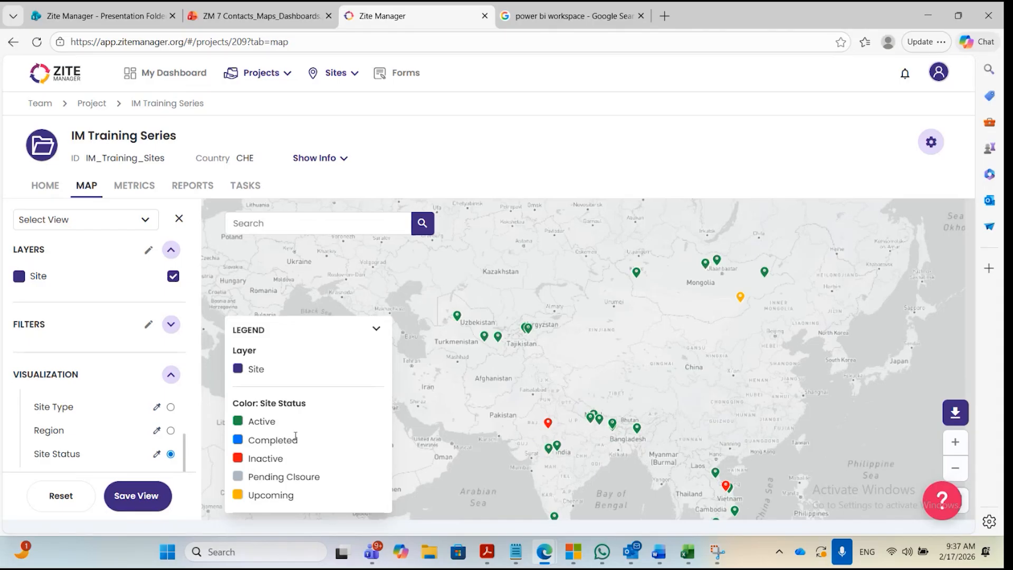
{"action": "left_click_drag", "start_coordinate": [584, 404], "coordinate": [580, 374]}
{"action": "scroll", "coordinate": [554, 355], "scroll_direction": "down", "scroll_amount": 1}
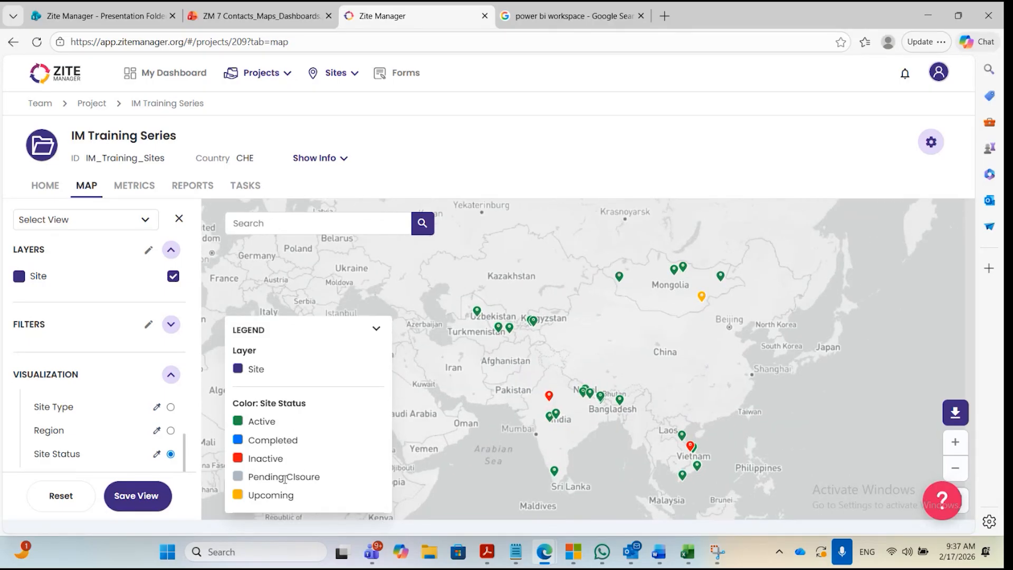
{"action": "left_click_drag", "start_coordinate": [529, 389], "coordinate": [549, 387]}
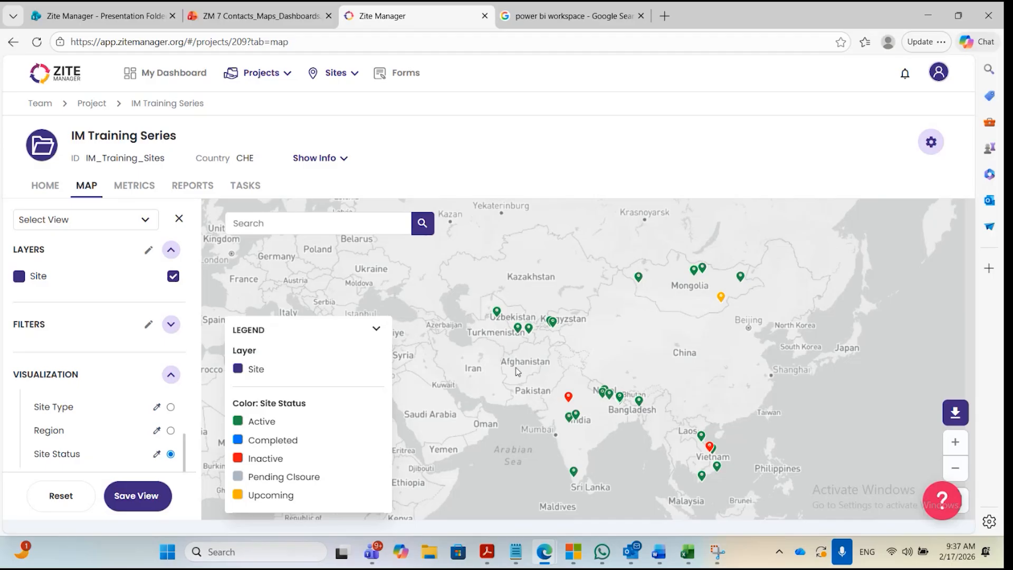
Save the status-coloured map as a view named "Sites by Status".
{"action": "left_click", "coordinate": [136, 497]}
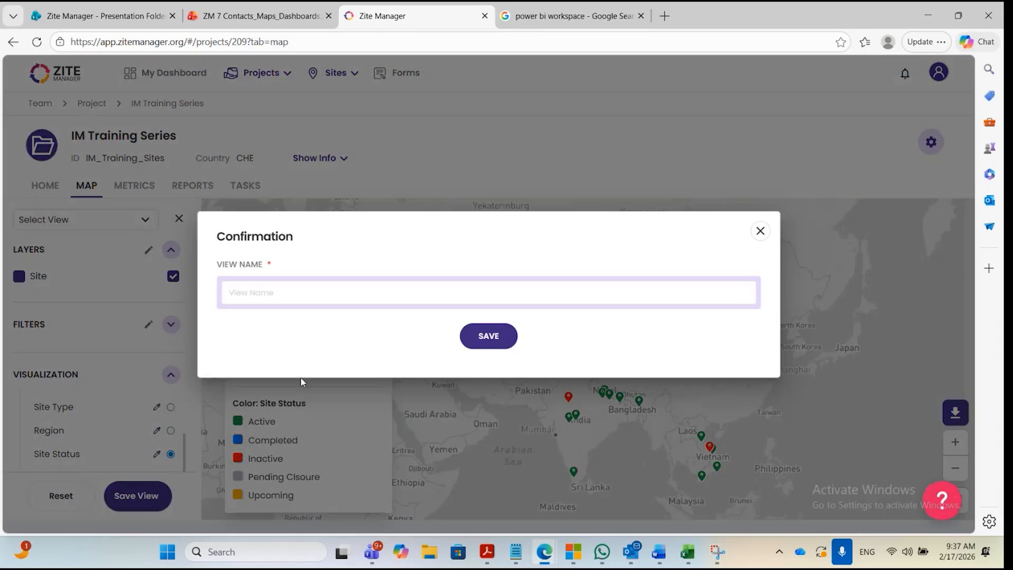
{"action": "type", "text": "Sites by Status"}
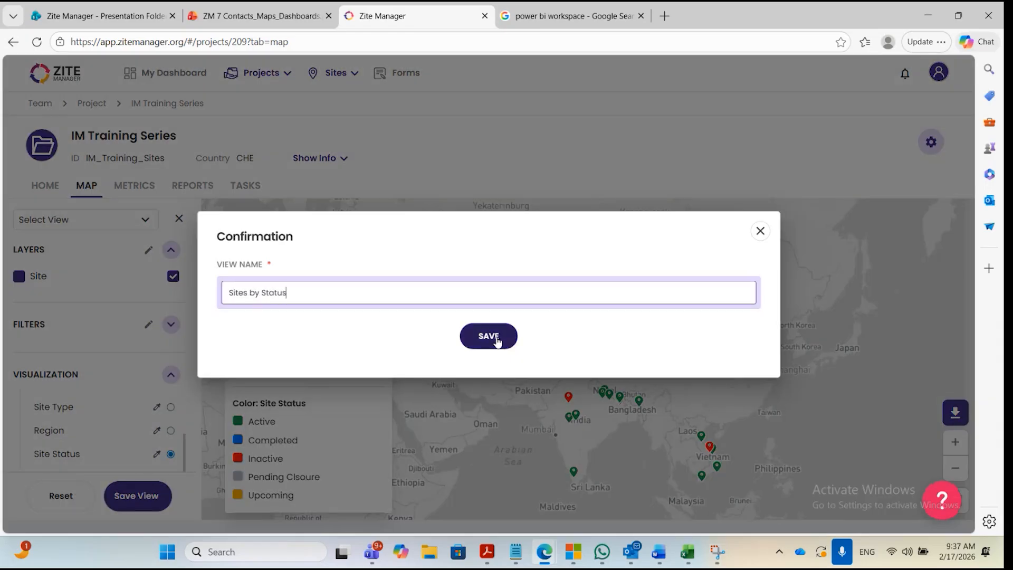
{"action": "left_click", "coordinate": [507, 342]}
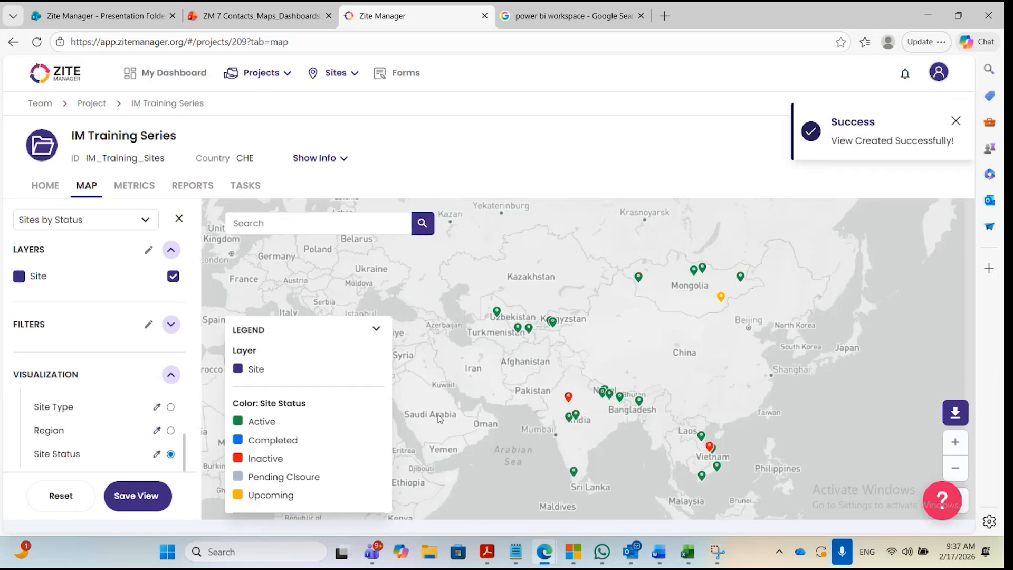
Limit the Site Status filter to Inactive by excluding unassigned, Active, Completed, Pending Clsoure and Upcoming sites.
{"action": "left_click", "coordinate": [170, 324]}
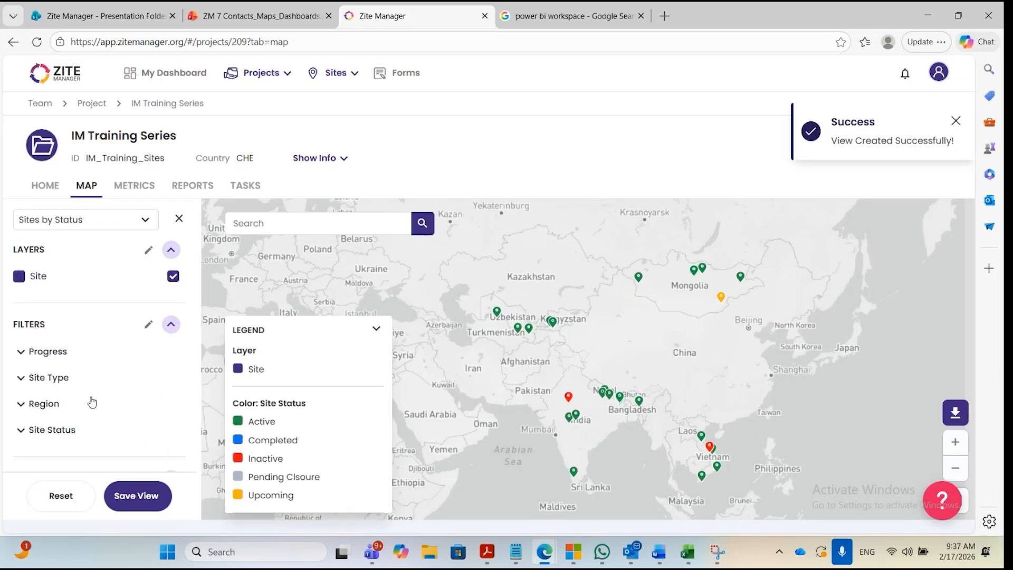
{"action": "left_click", "coordinate": [40, 386]}
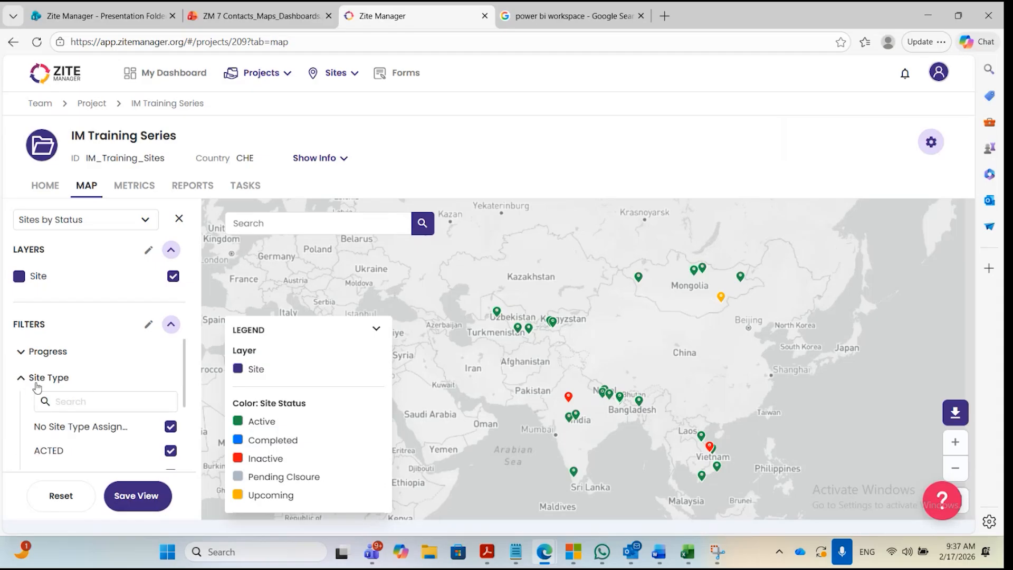
{"action": "left_click", "coordinate": [37, 386]}
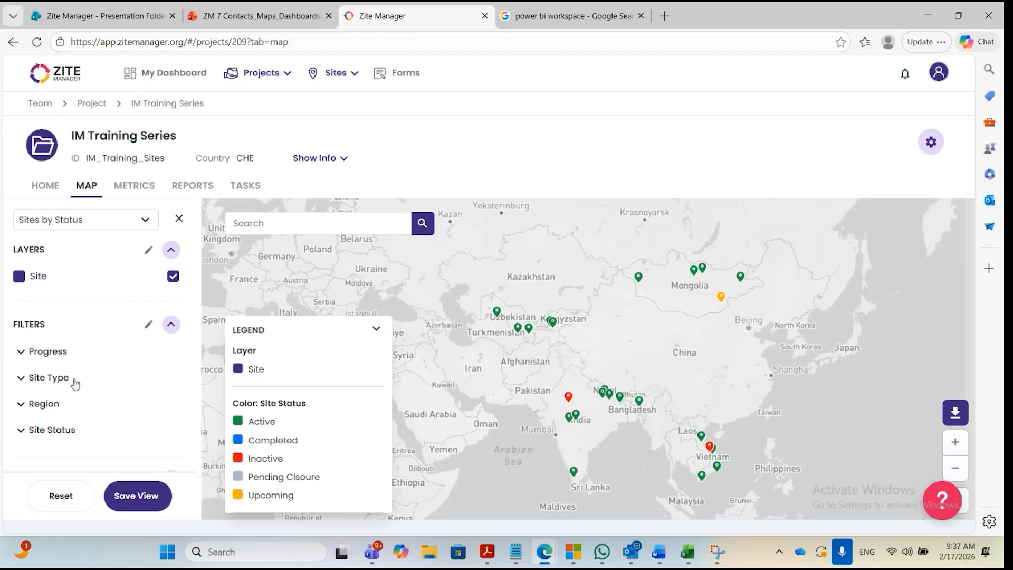
{"action": "left_click", "coordinate": [62, 429]}
{"action": "scroll", "coordinate": [62, 428], "scroll_direction": "down", "scroll_amount": 3}
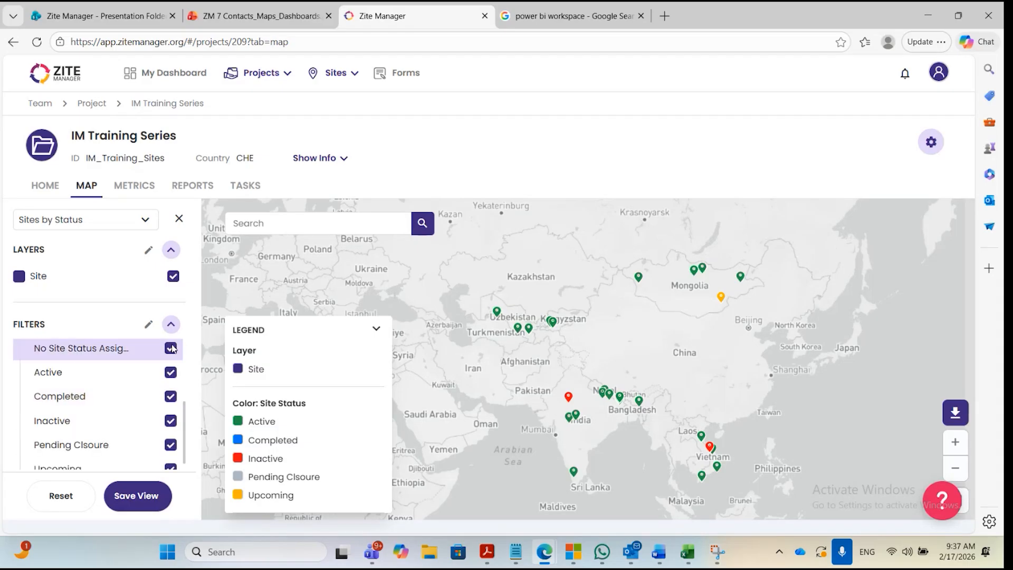
{"action": "left_click", "coordinate": [170, 372]}
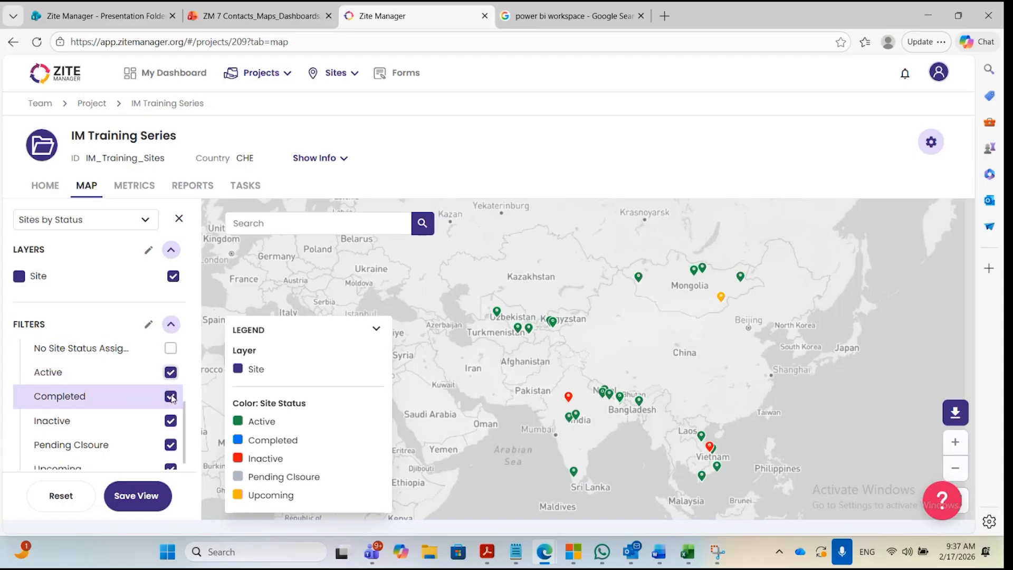
{"action": "scroll", "coordinate": [171, 396], "scroll_direction": "down", "scroll_amount": 1}
{"action": "scroll", "coordinate": [174, 401], "scroll_direction": "down", "scroll_amount": 1}
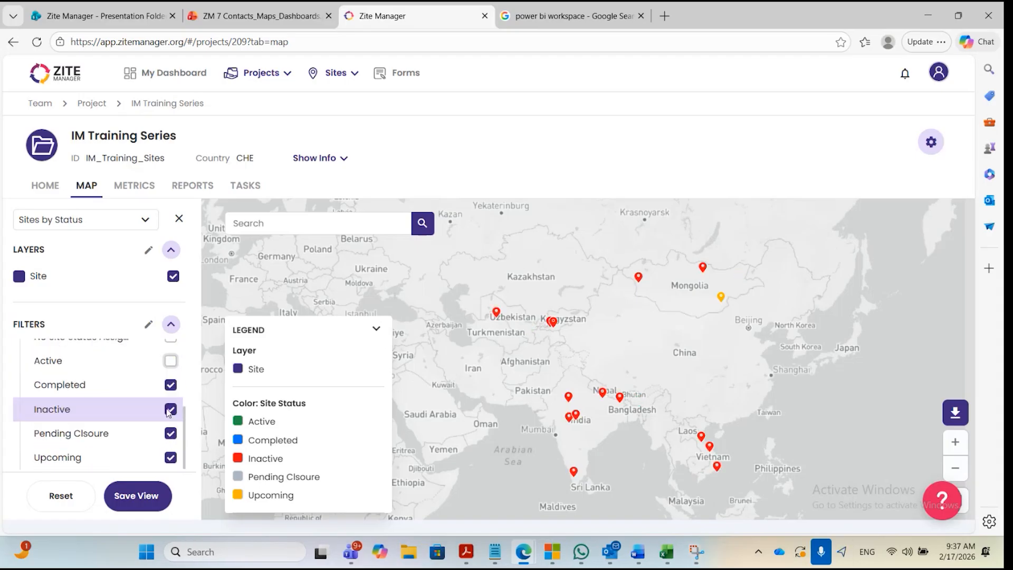
{"action": "left_click", "coordinate": [176, 395]}
{"action": "left_click", "coordinate": [171, 433]}
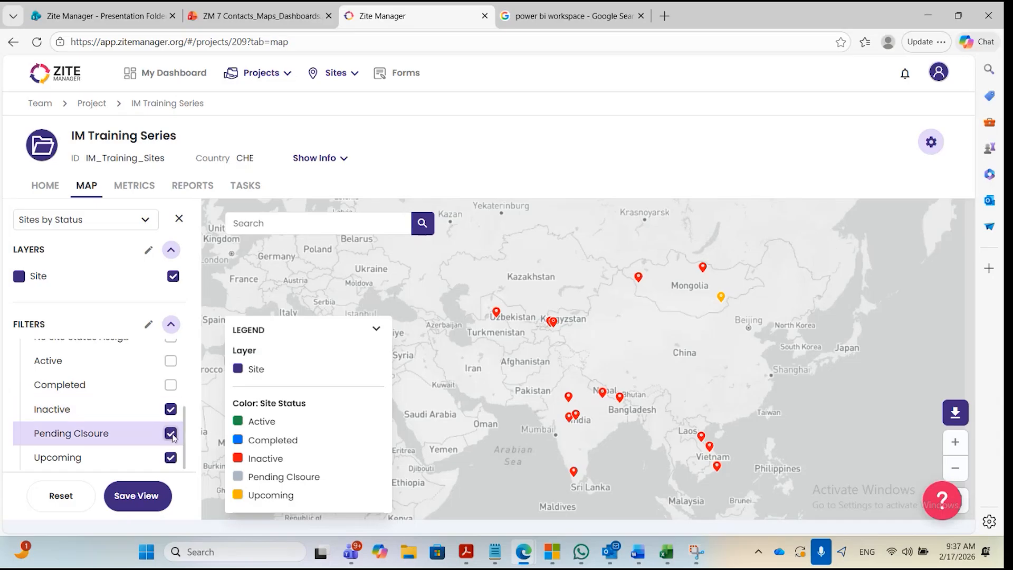
{"action": "left_click", "coordinate": [171, 458]}
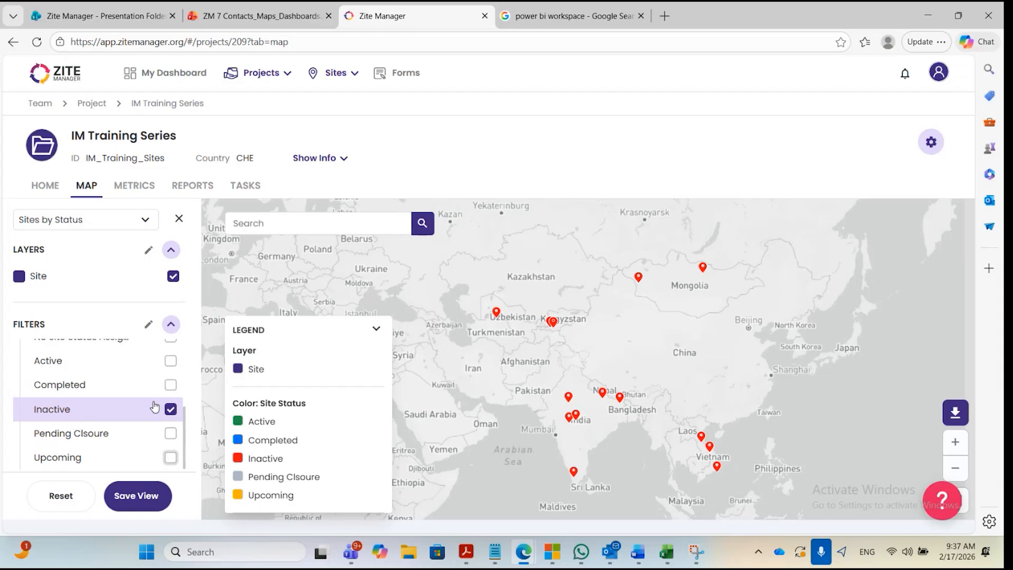
Save the filtered map as a separate view named "Inactive Sites".
{"action": "scroll", "coordinate": [153, 407], "scroll_direction": "up", "scroll_amount": 2}
{"action": "scroll", "coordinate": [152, 406], "scroll_direction": "down", "scroll_amount": 2}
{"action": "left_click", "coordinate": [136, 495]}
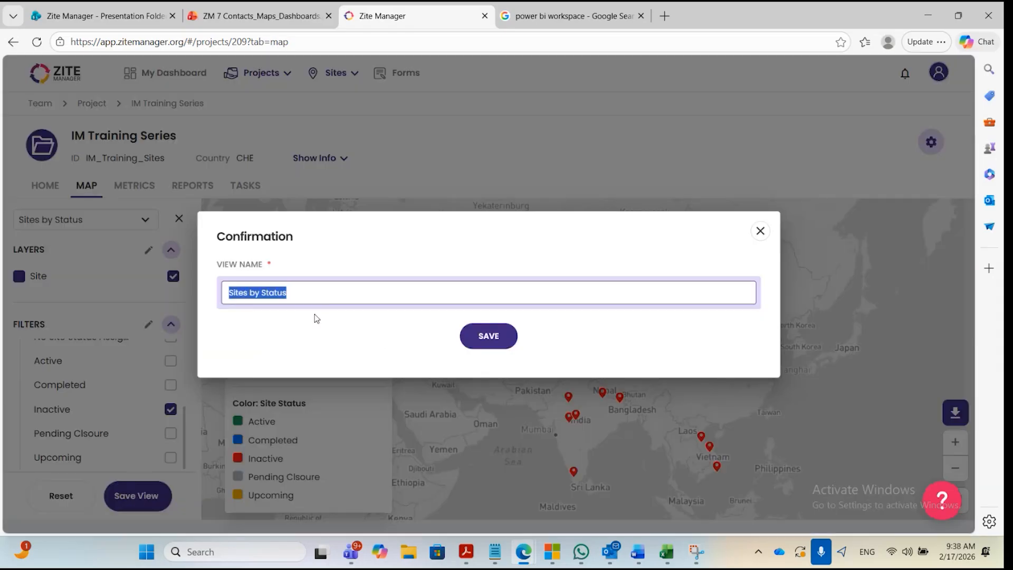
{"action": "type", "text": "Inactive Sites"}
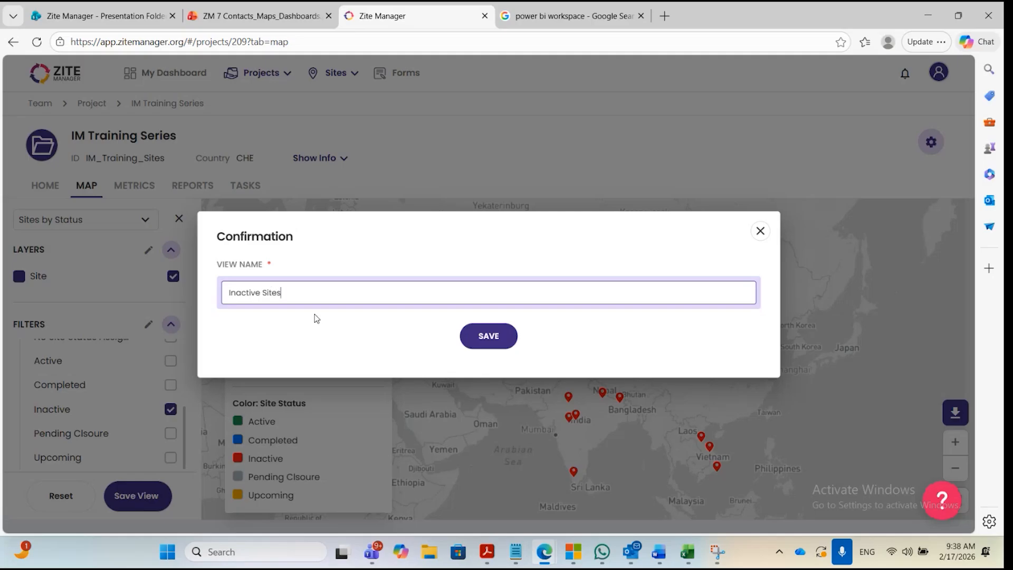
{"action": "left_click", "coordinate": [488, 335]}
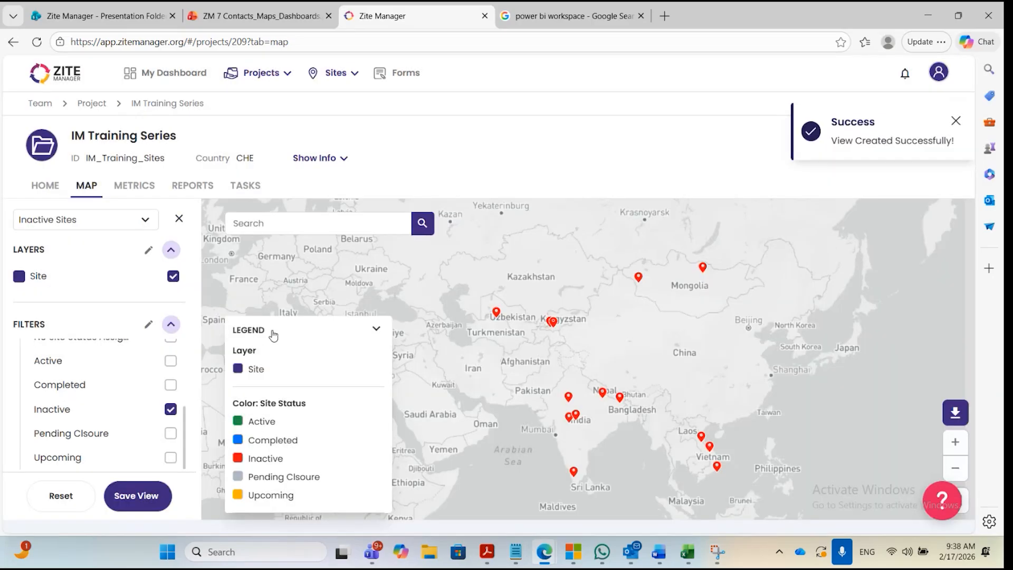
Hide the map filters, visit the project's home page and return to the map.
{"action": "scroll", "coordinate": [157, 398], "scroll_direction": "up", "scroll_amount": 3}
{"action": "scroll", "coordinate": [157, 398], "scroll_direction": "down", "scroll_amount": 2}
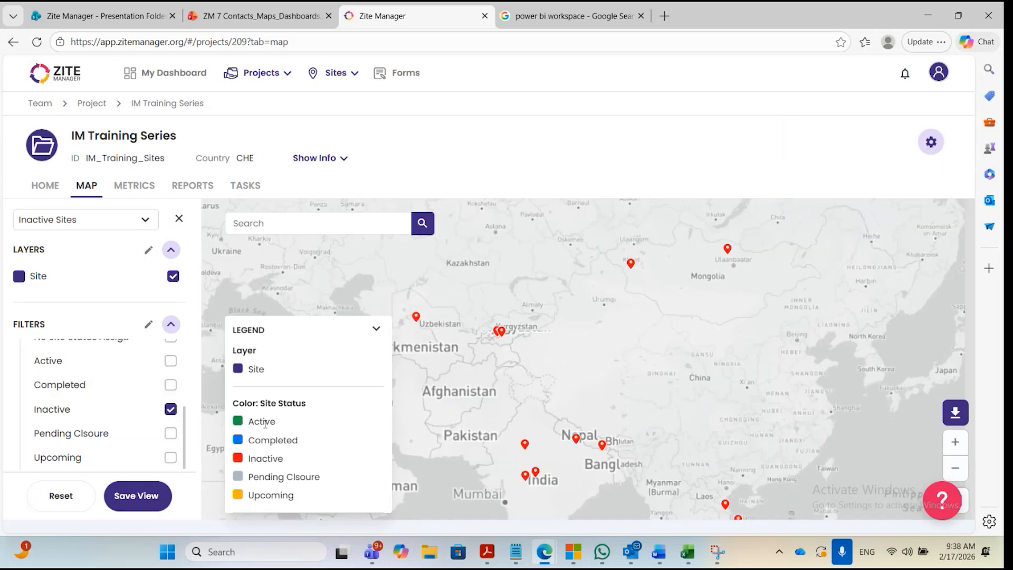
{"action": "left_click", "coordinate": [179, 218]}
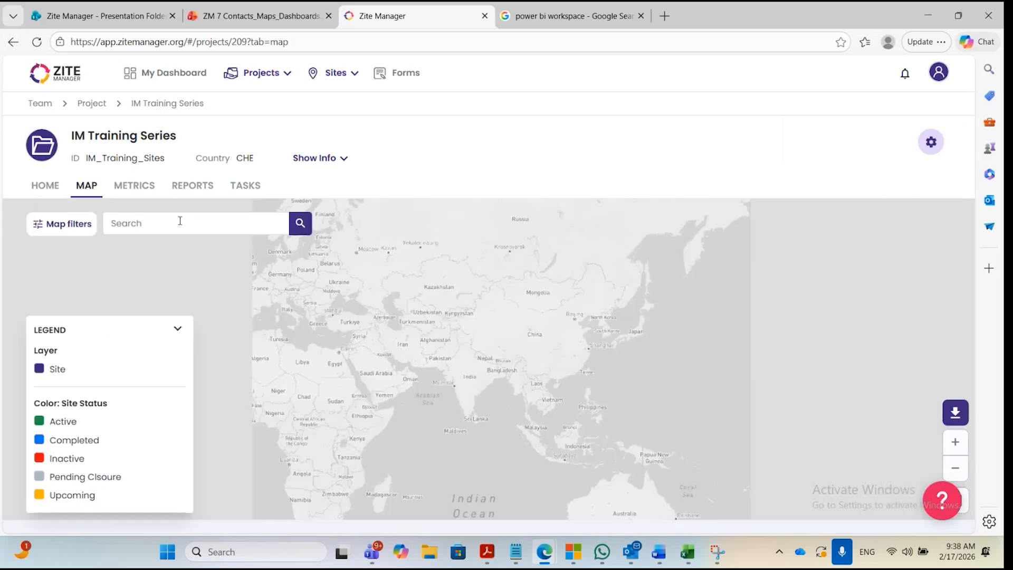
{"action": "left_click", "coordinate": [50, 186]}
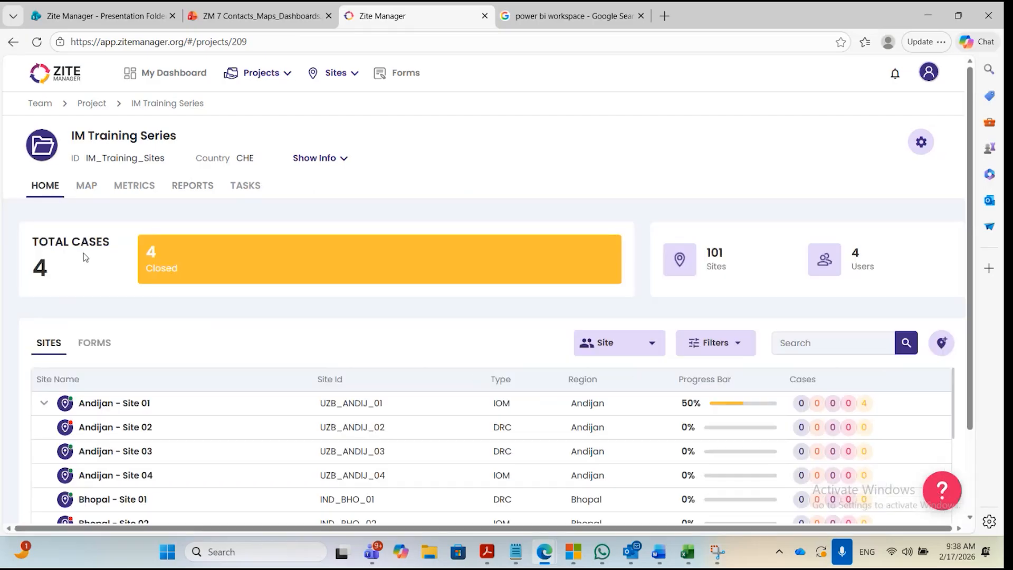
{"action": "left_click", "coordinate": [91, 193]}
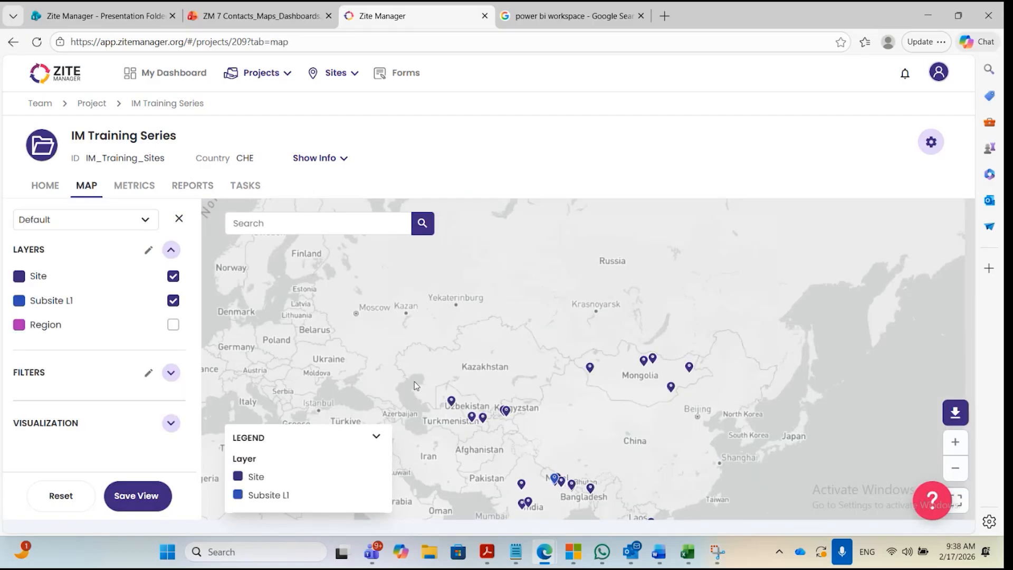
Browse the saved map views and load "Inactive Sites" to check its markers across the map.
{"action": "scroll", "coordinate": [416, 386], "scroll_direction": "down", "scroll_amount": 2}
{"action": "left_click", "coordinate": [147, 222]}
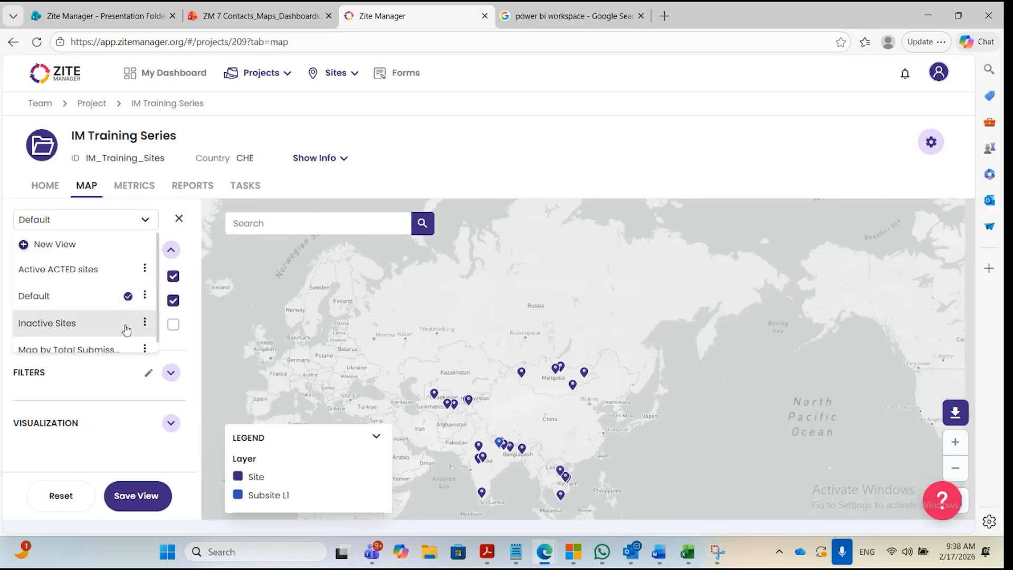
{"action": "scroll", "coordinate": [113, 295], "scroll_direction": "down", "scroll_amount": 1}
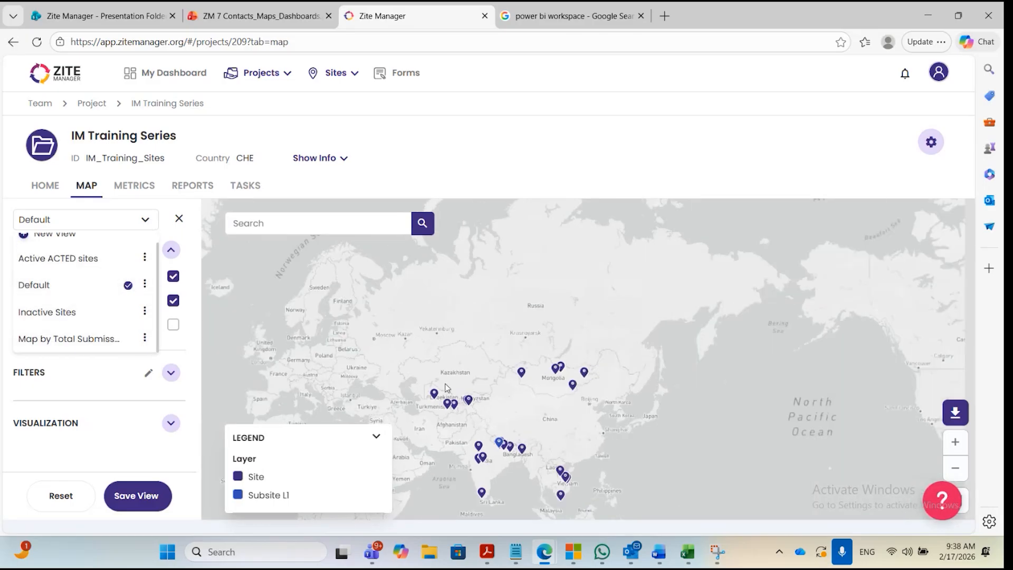
{"action": "left_click_drag", "start_coordinate": [466, 391], "coordinate": [482, 364]}
{"action": "left_click", "coordinate": [129, 228]}
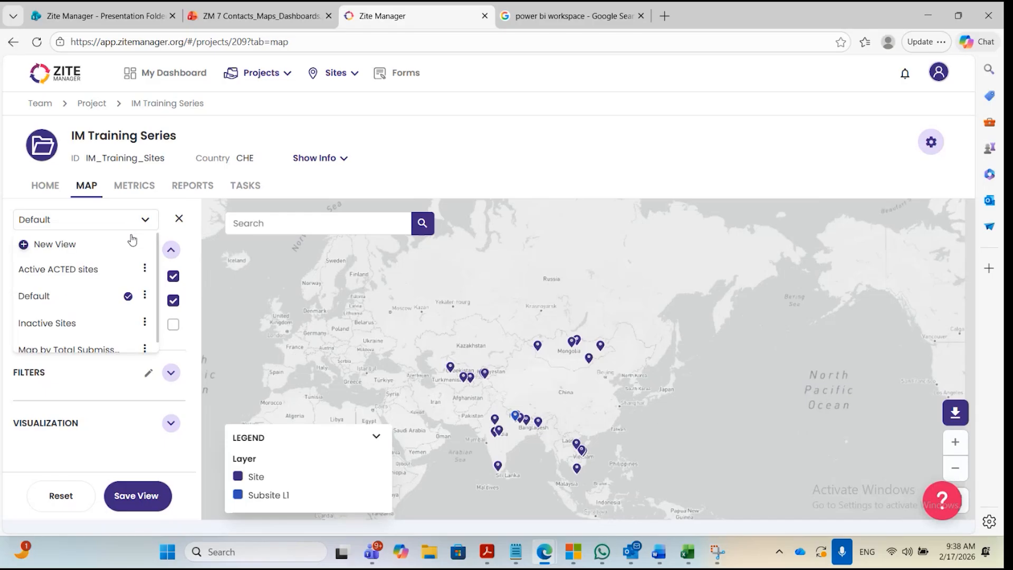
{"action": "left_click", "coordinate": [105, 324]}
{"action": "scroll", "coordinate": [514, 391], "scroll_direction": "up", "scroll_amount": 3}
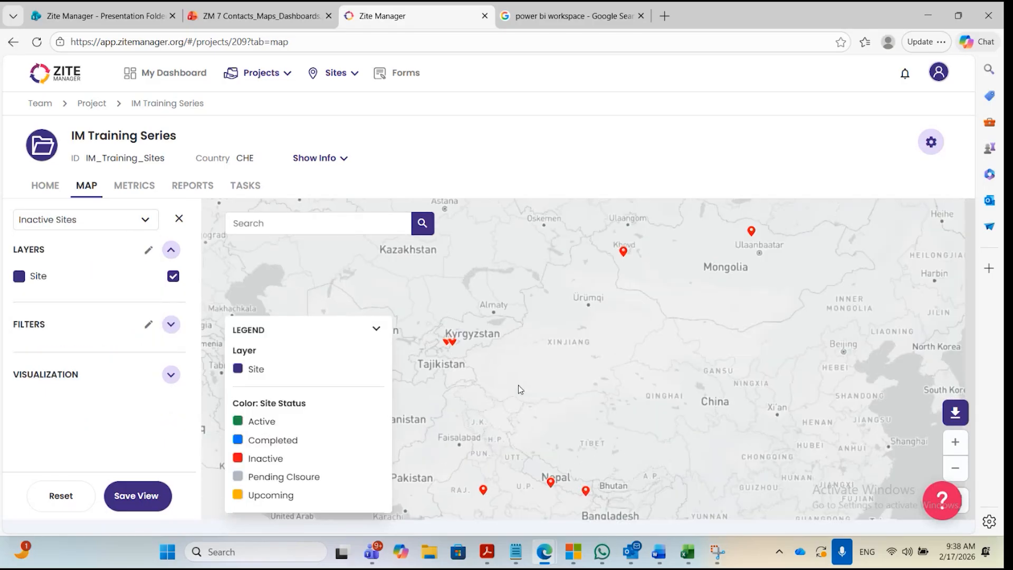
{"action": "scroll", "coordinate": [549, 344], "scroll_direction": "down", "scroll_amount": 4}
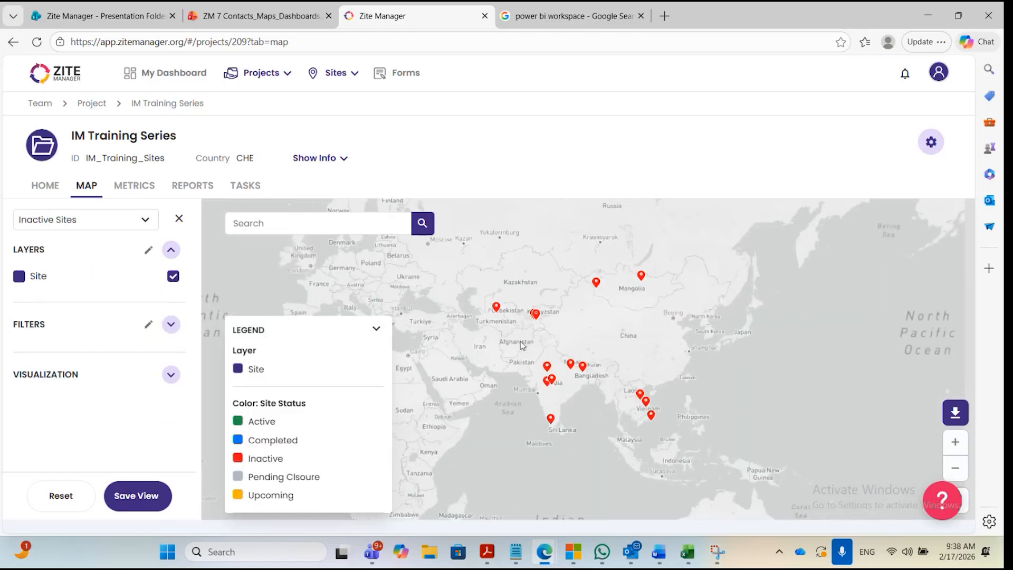